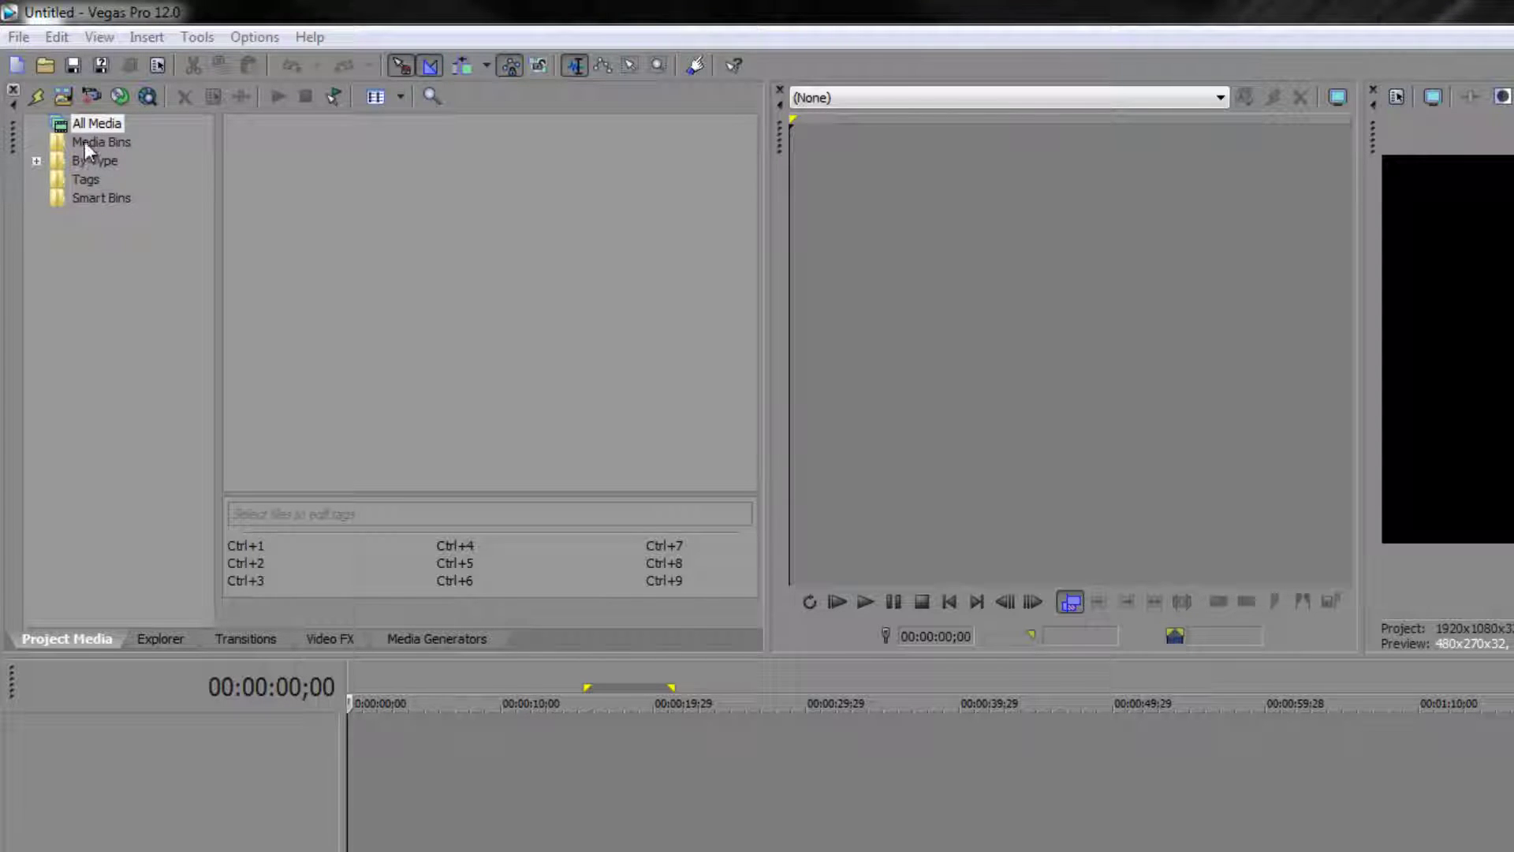
# - Expand the By Type media categories and browse to the Seahouses Video folder on disk
pyautogui.click(36, 161)
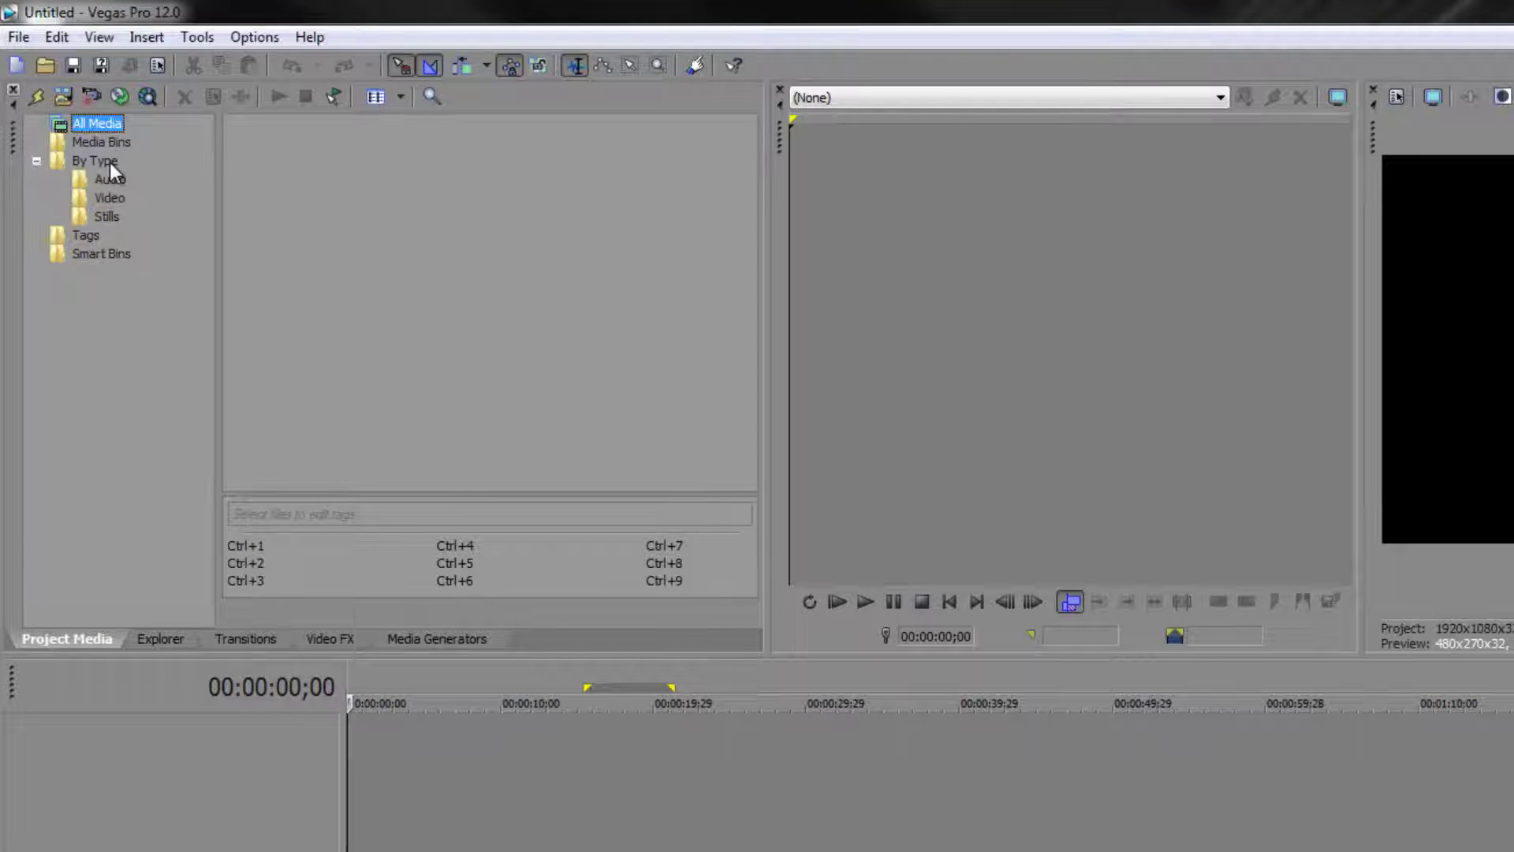
pyautogui.rightClick(75, 141)
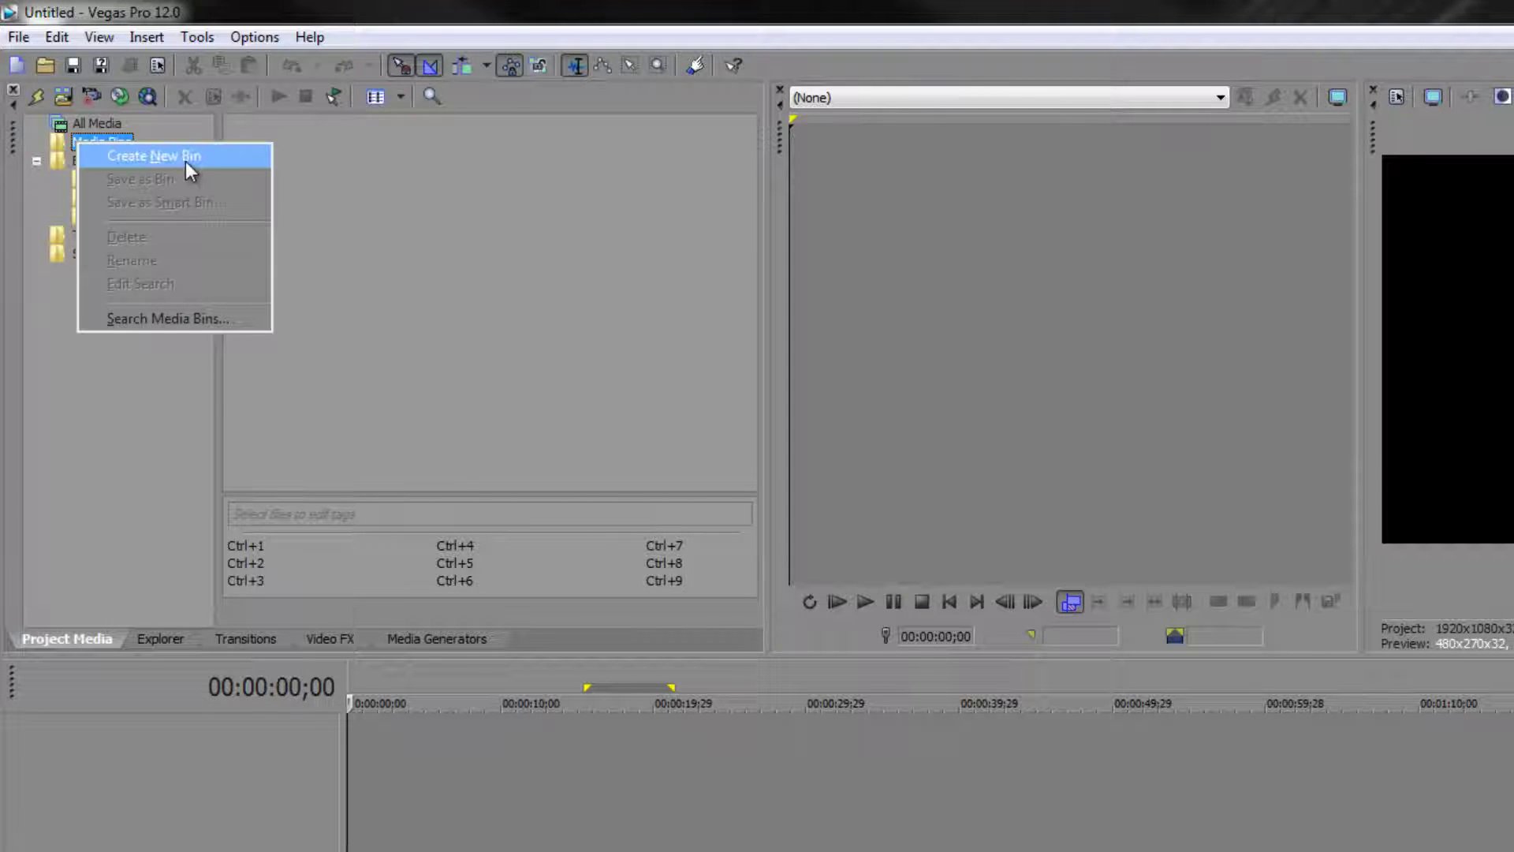
pyautogui.click(63, 142)
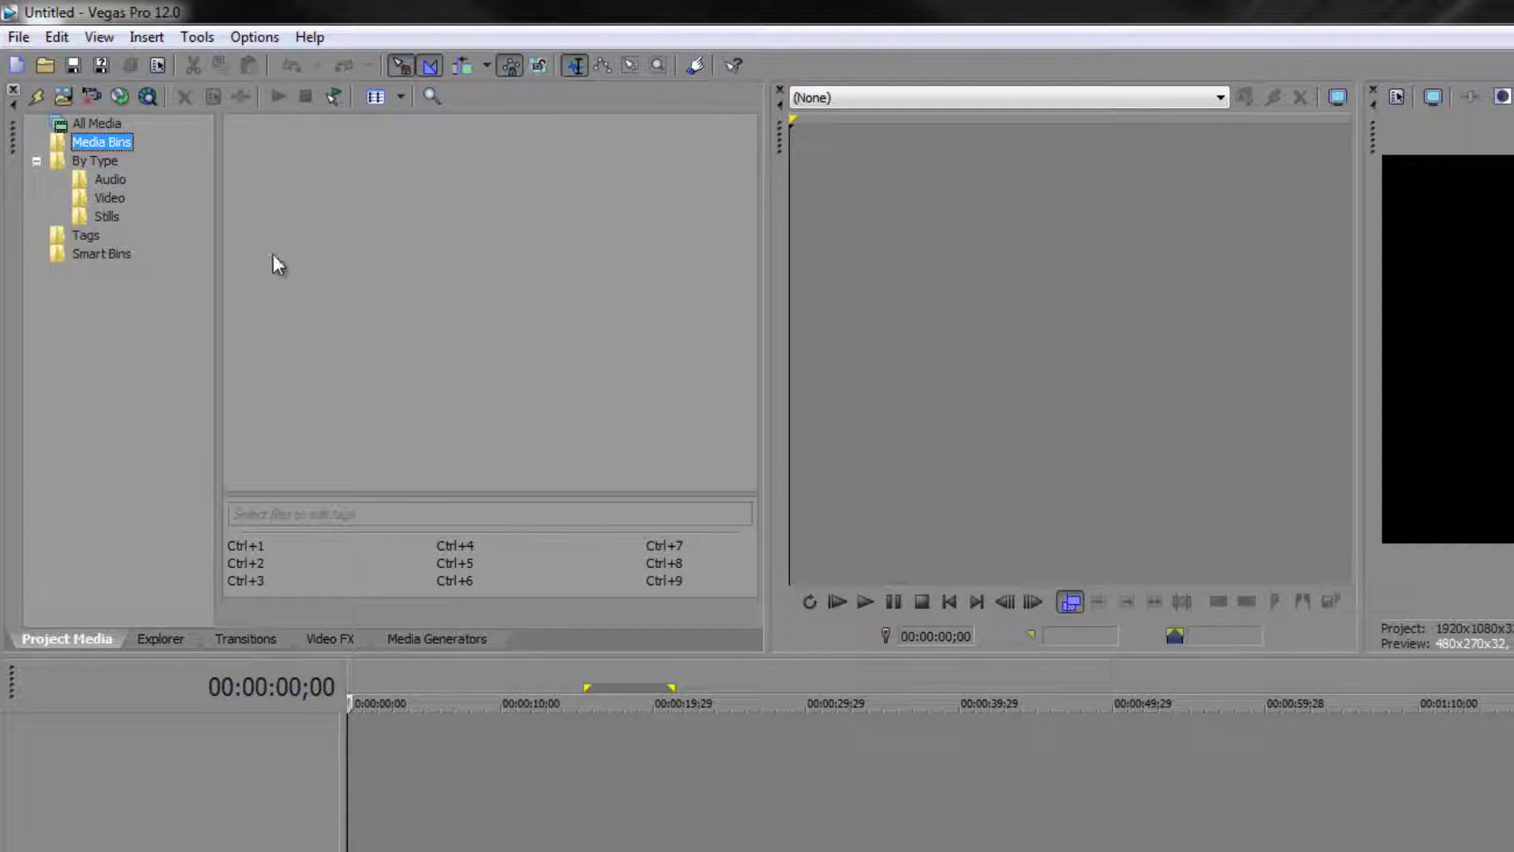
pyautogui.click(162, 640)
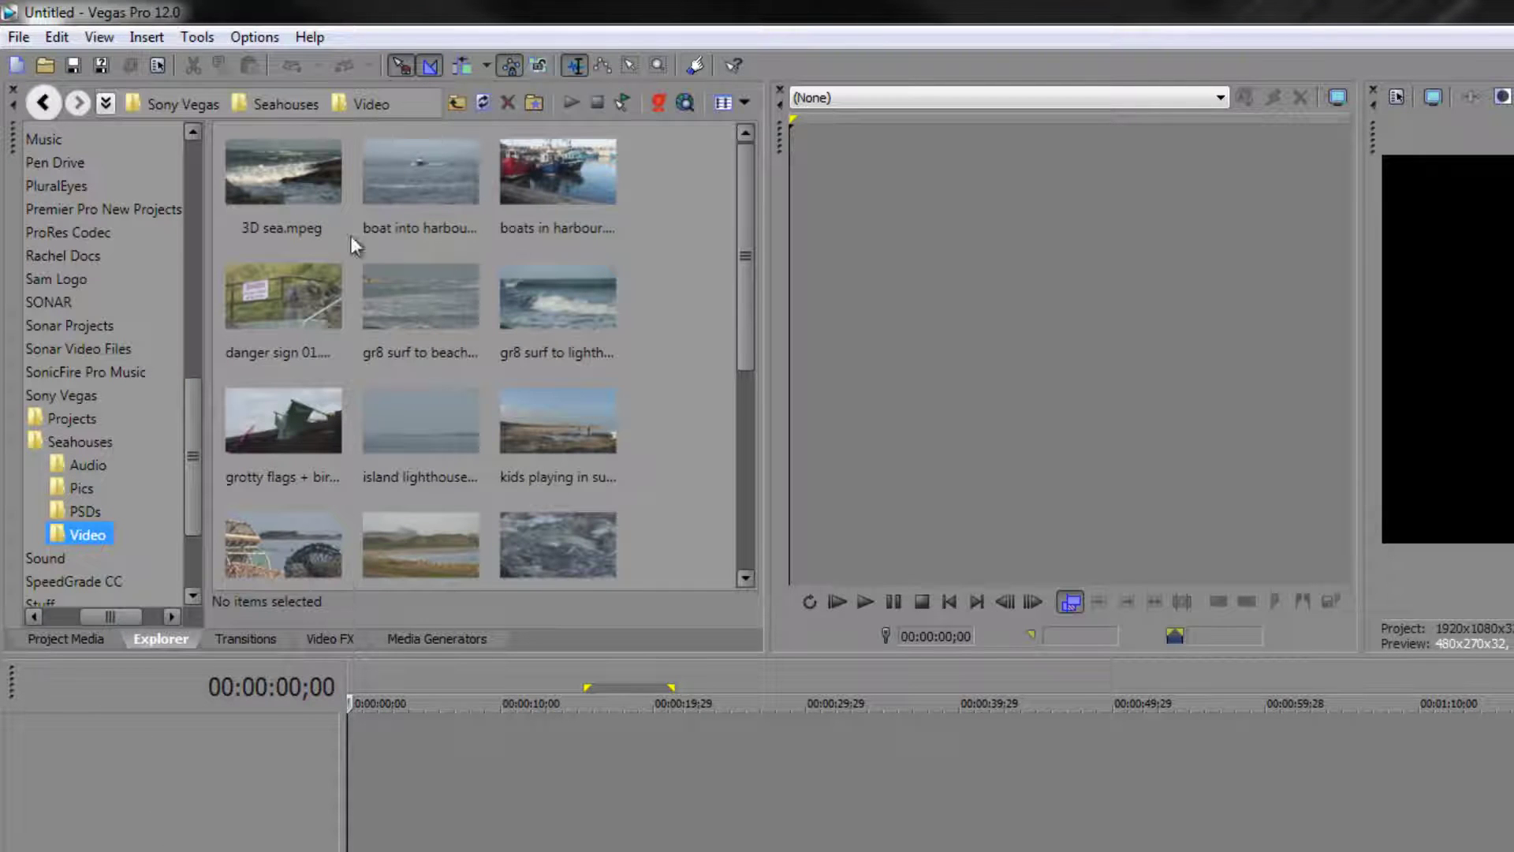
pyautogui.click(308, 185)
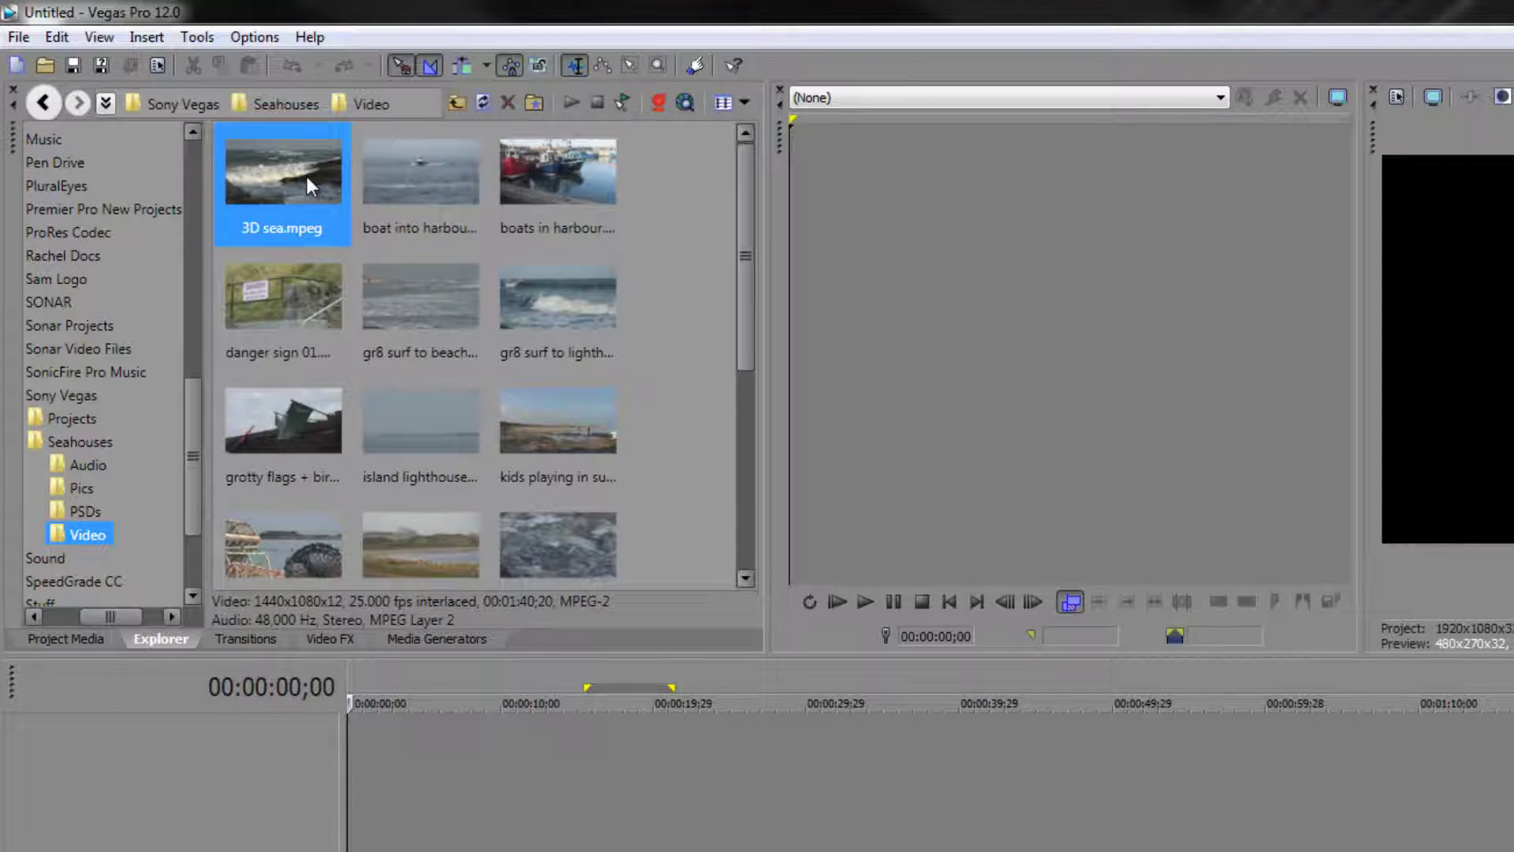
pyautogui.hotkey('ctrl', 'a')
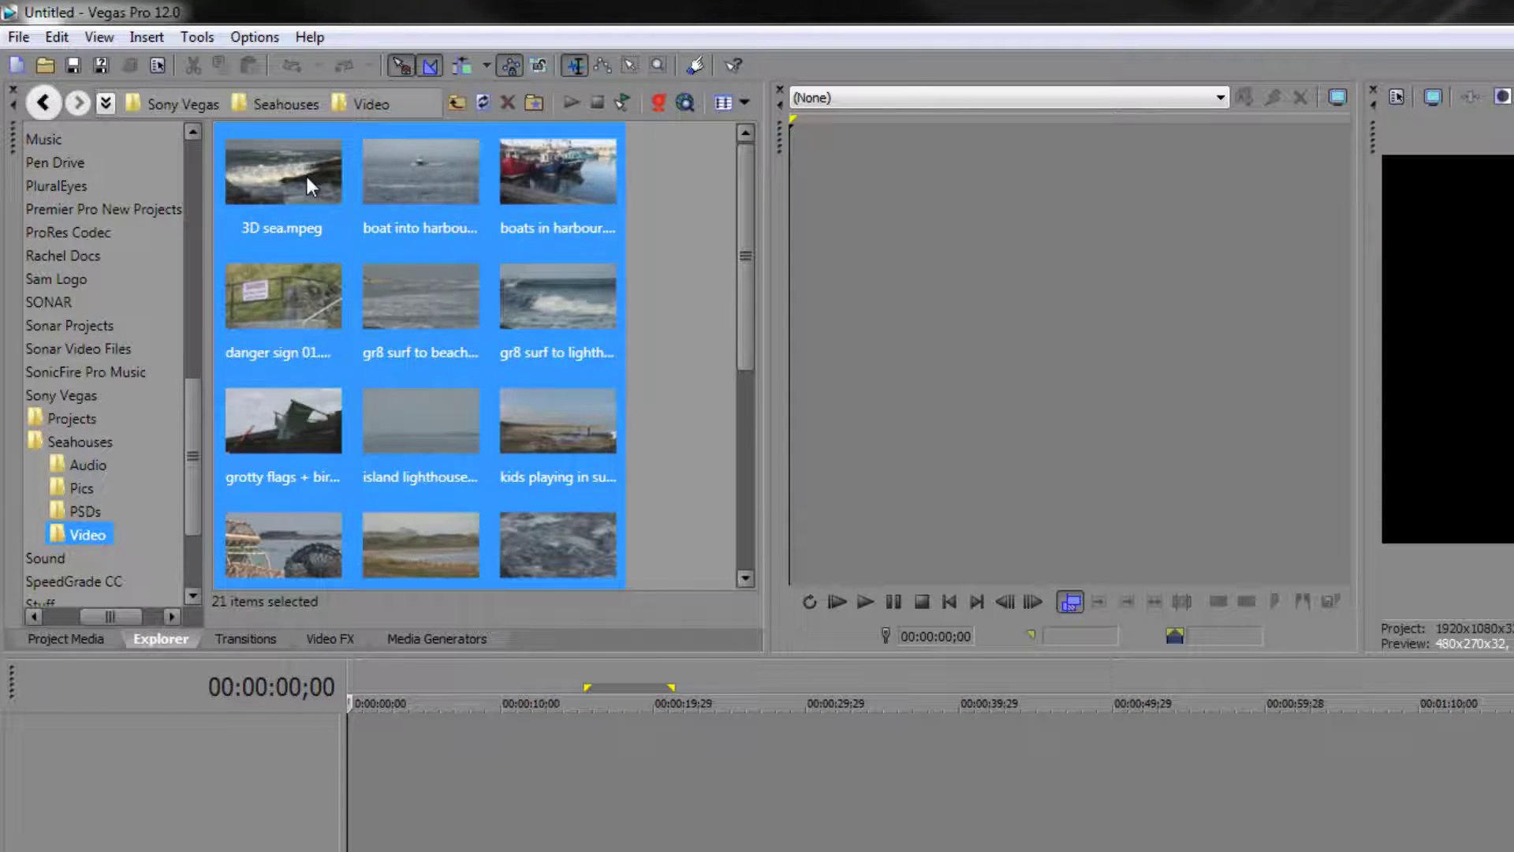
pyautogui.click(699, 249)
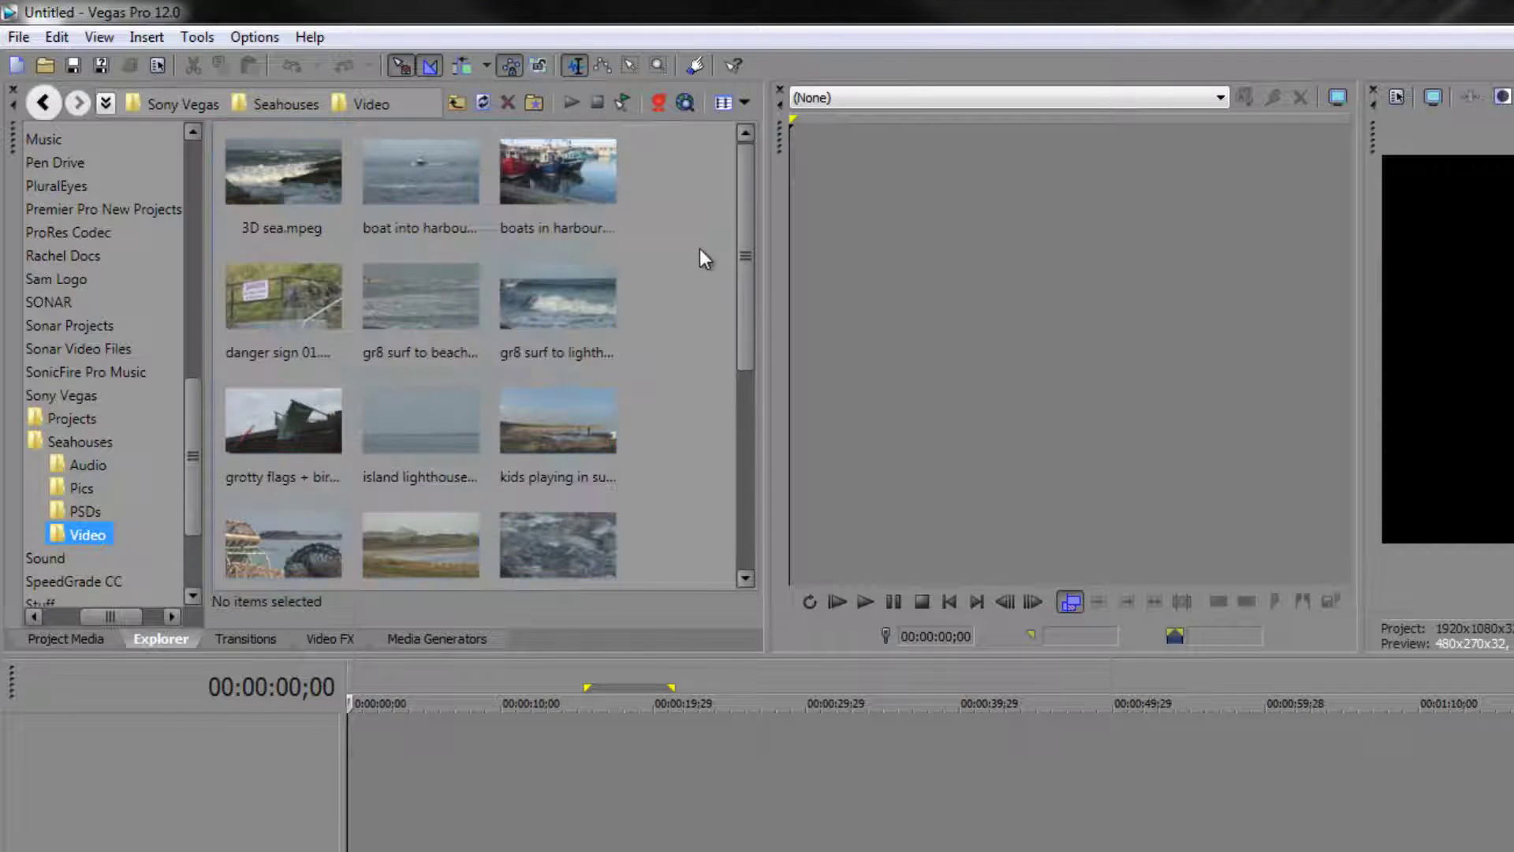
# - Add all clips in the Seahouses Video folder, from 3D sea.mpeg through the last waves-to-beach clip, to the project media list
pyautogui.click(240, 192)
pyautogui.moveTo(743, 224); pyautogui.dragTo(743, 508)
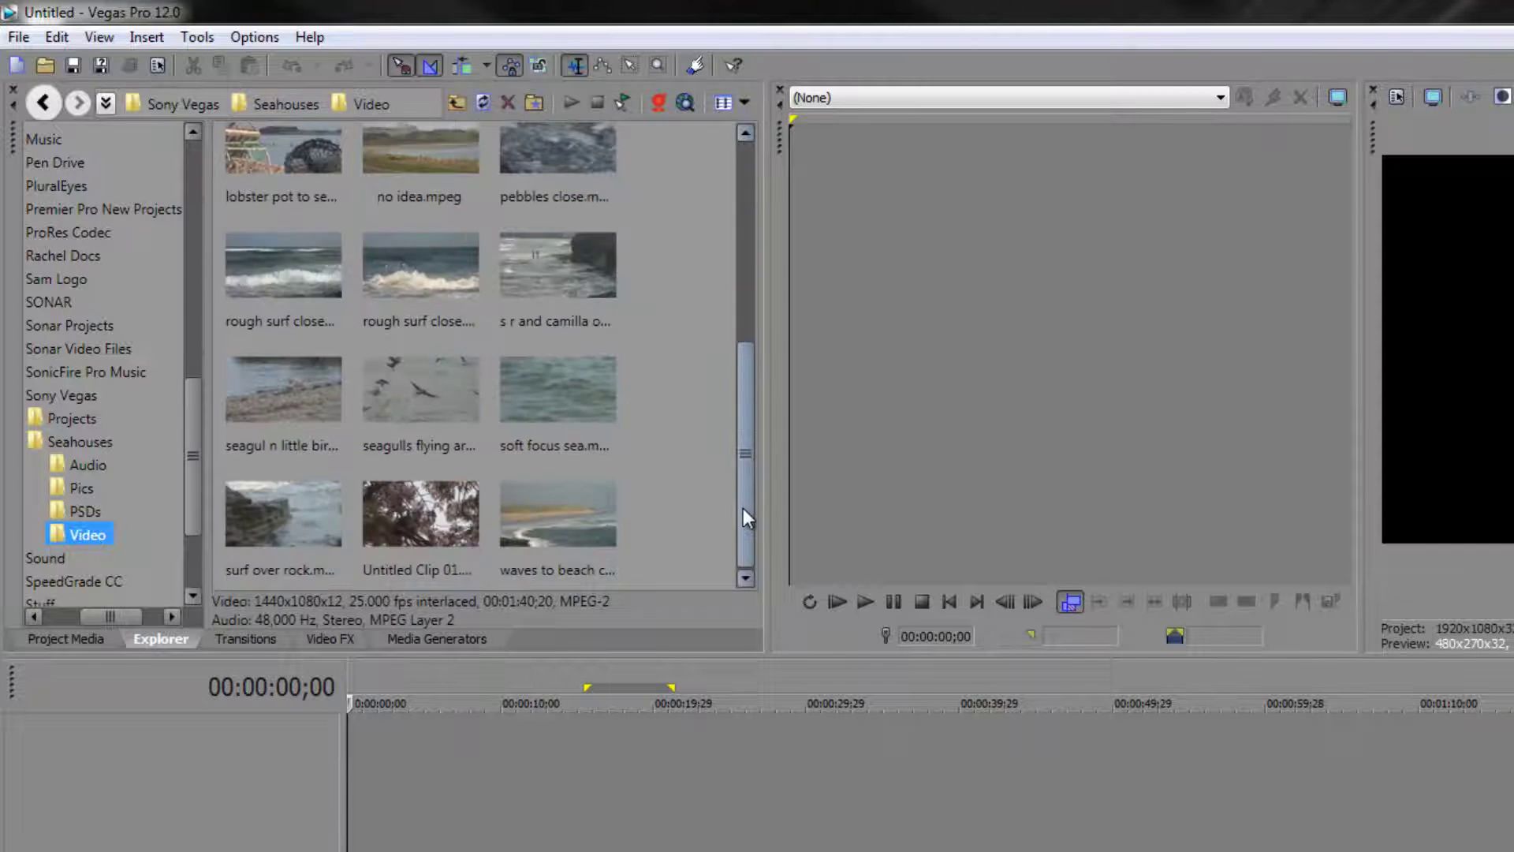
pyautogui.keyDown('shift'); pyautogui.click(562, 533); pyautogui.keyUp('shift')
pyautogui.moveTo(749, 433); pyautogui.dragTo(746, 217)
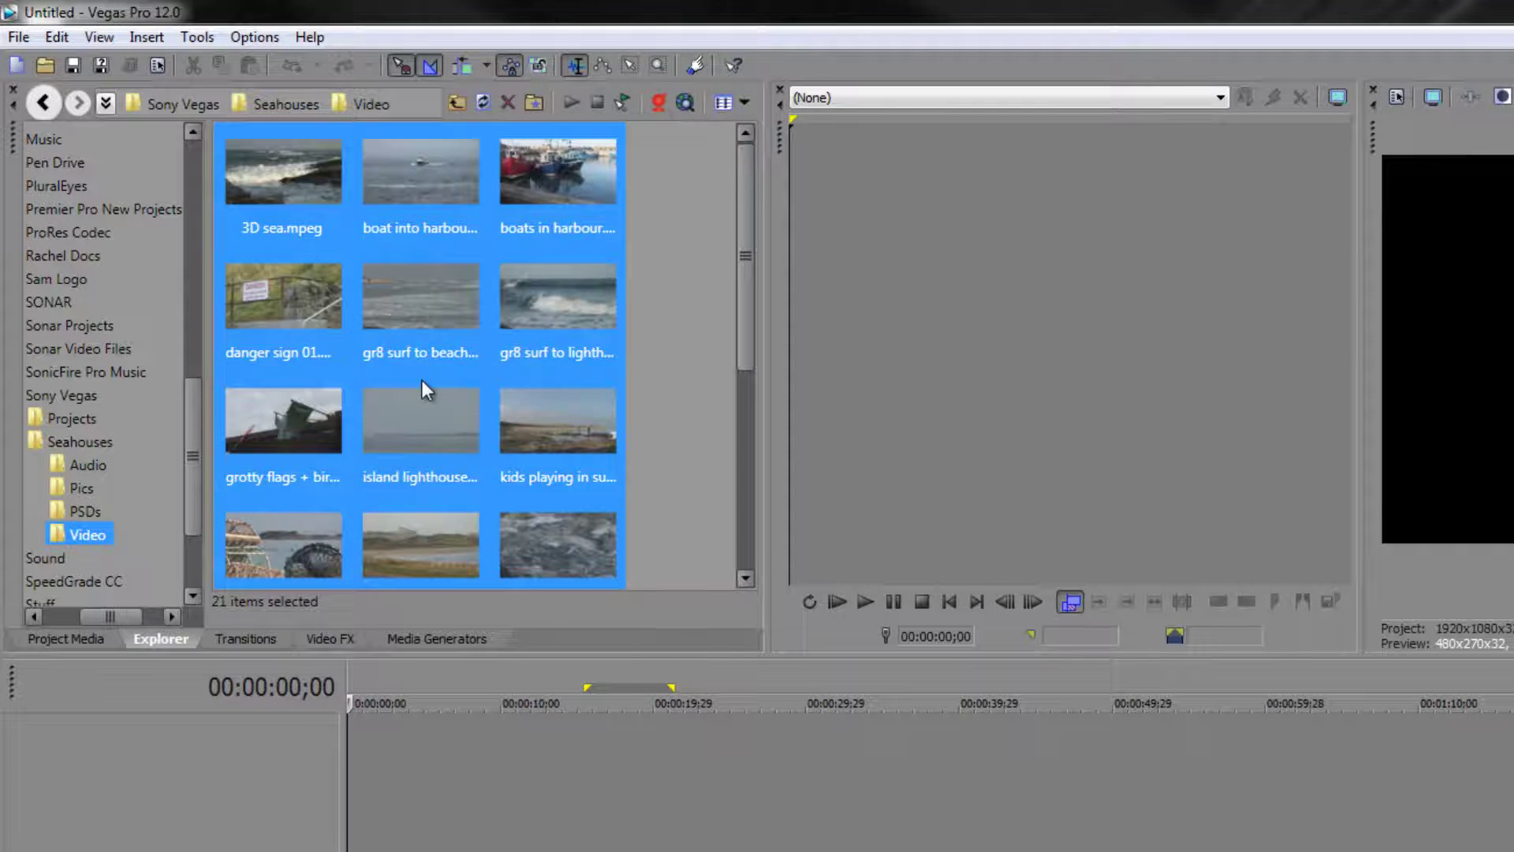
pyautogui.rightClick(418, 298)
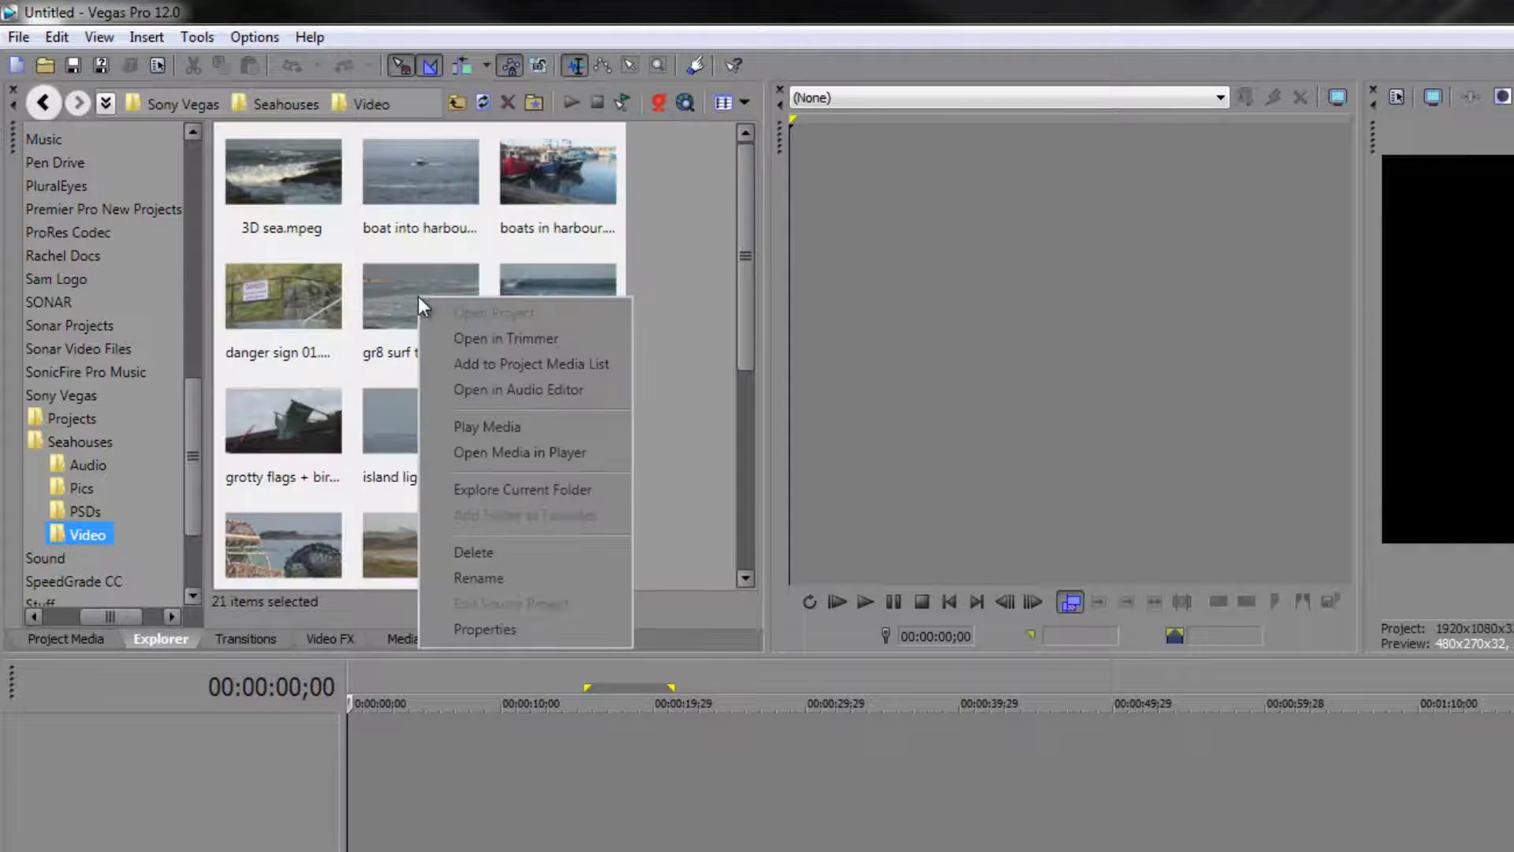
pyautogui.click(469, 364)
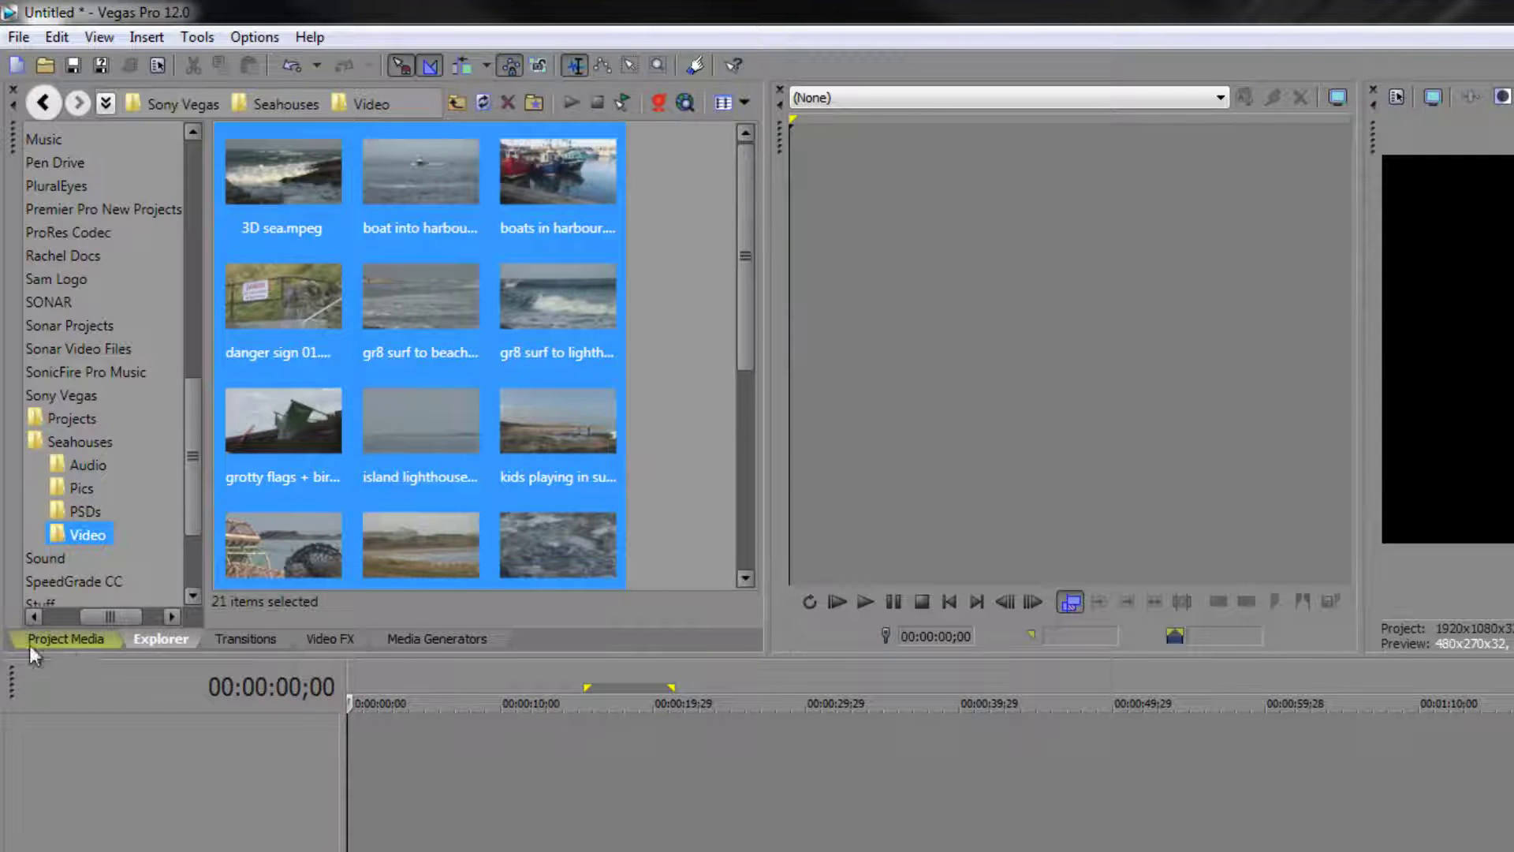
# - Display the imported project media filtered by the Video type and look through the clips
pyautogui.click(71, 641)
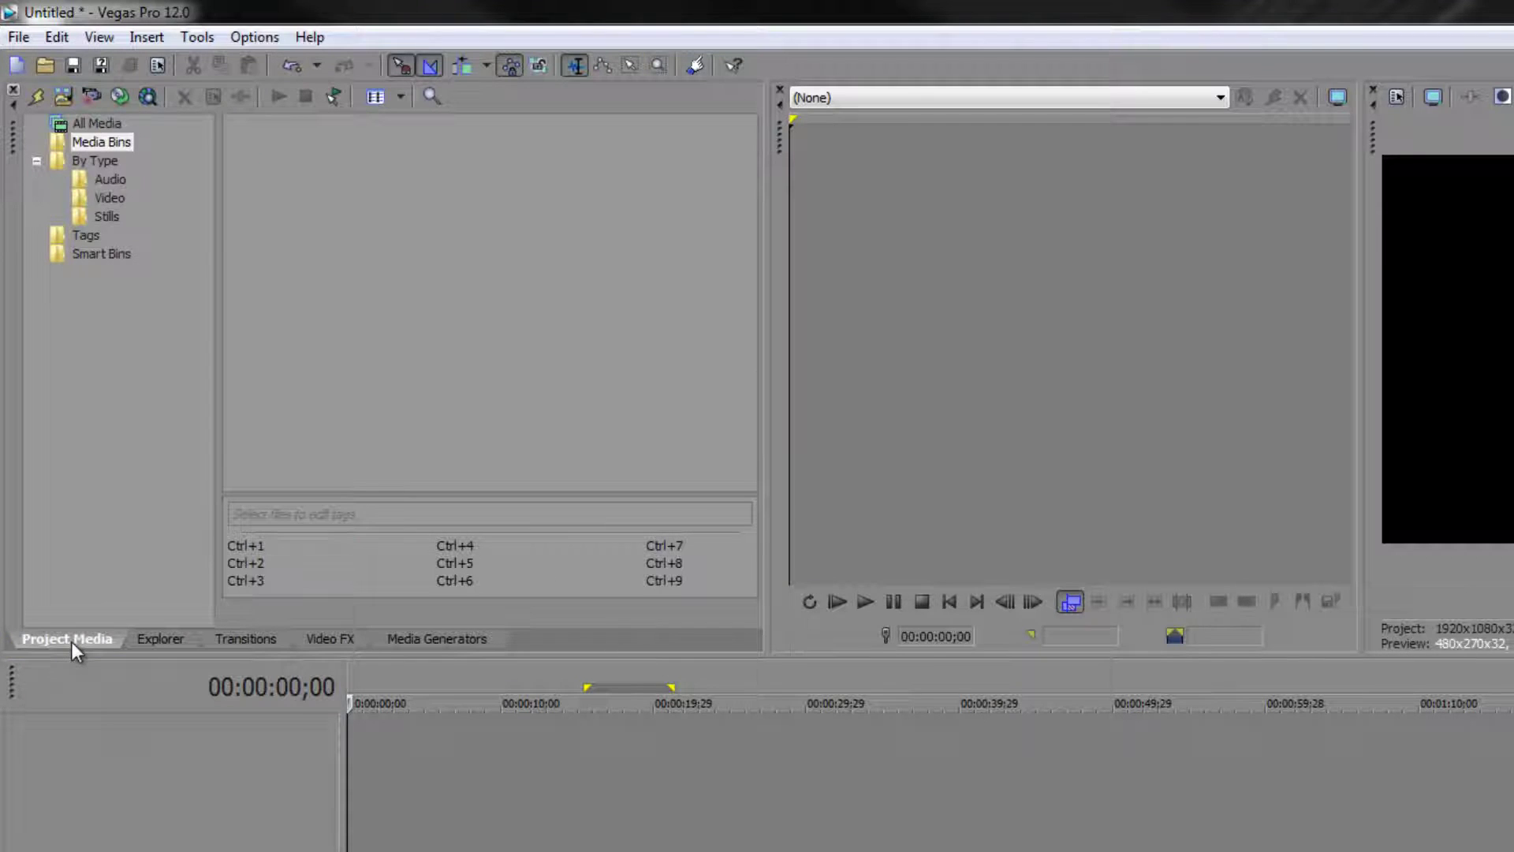
pyautogui.click(102, 197)
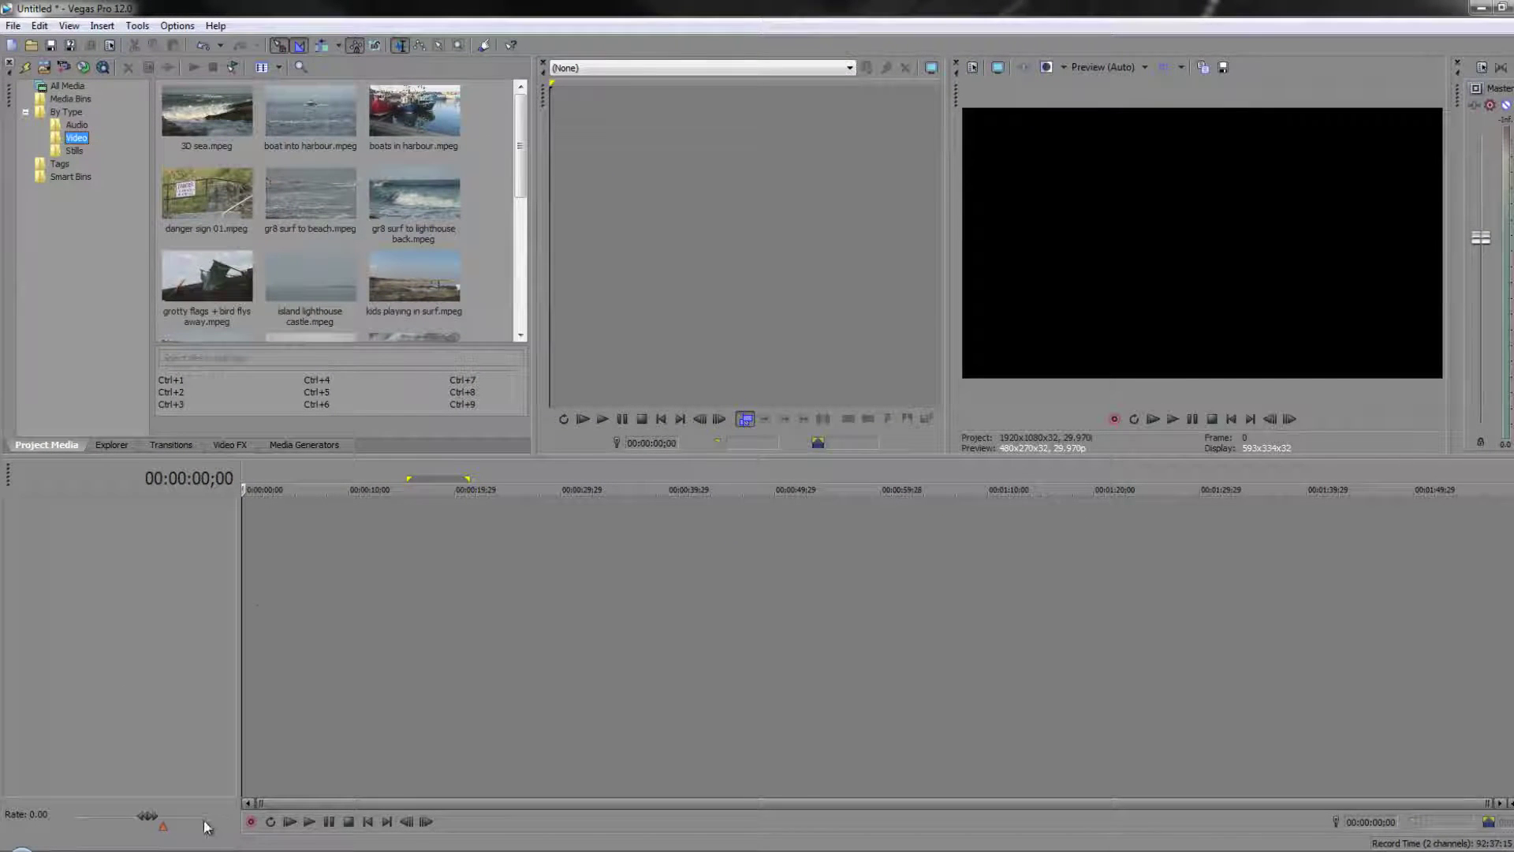
pyautogui.moveTo(524, 139); pyautogui.dragTo(521, 190)
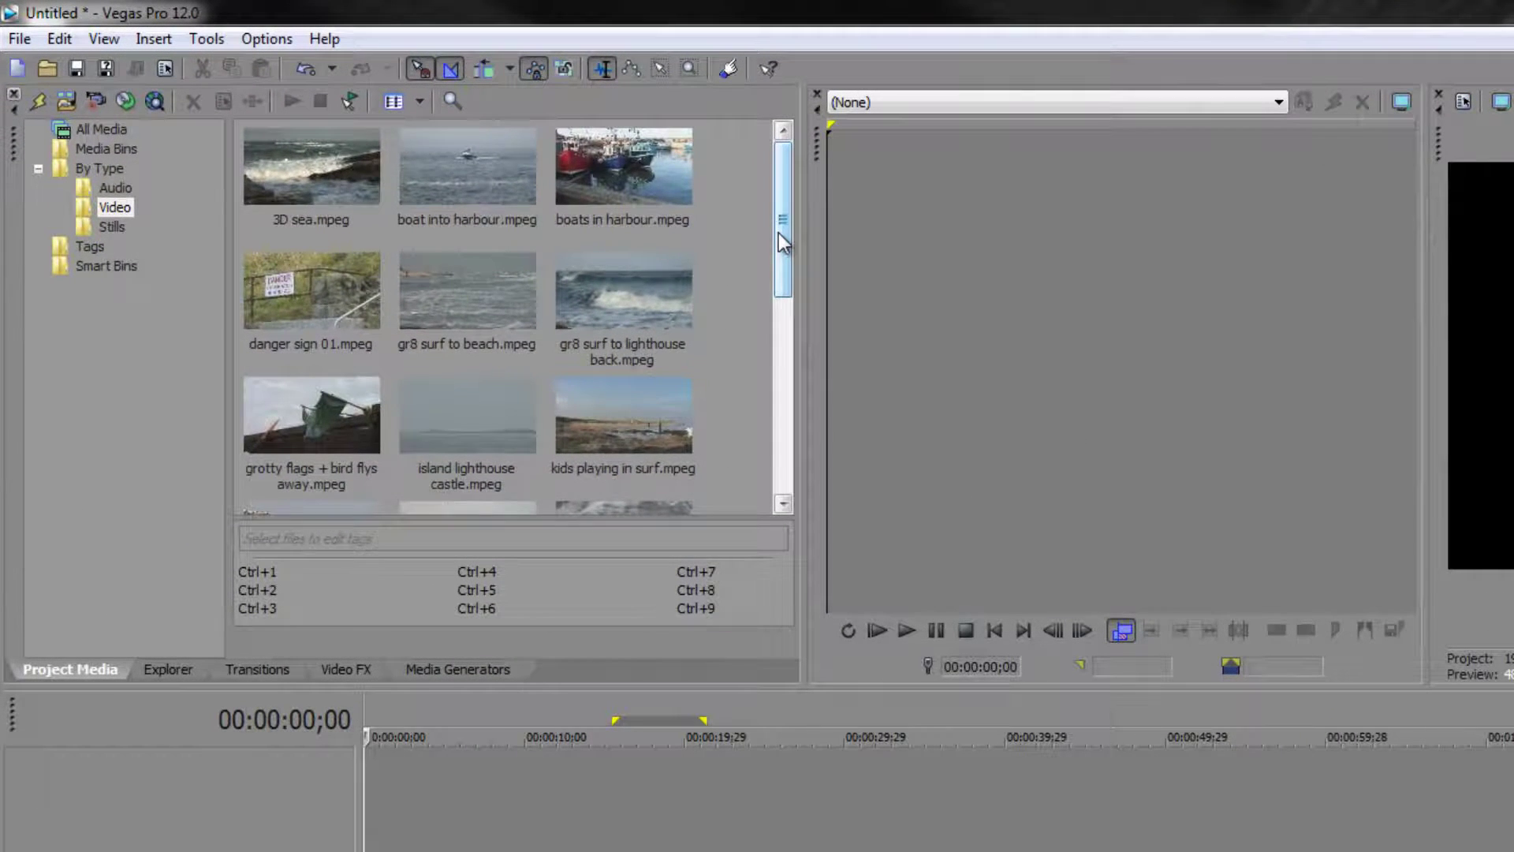
pyautogui.moveTo(778, 234); pyautogui.dragTo(777, 191)
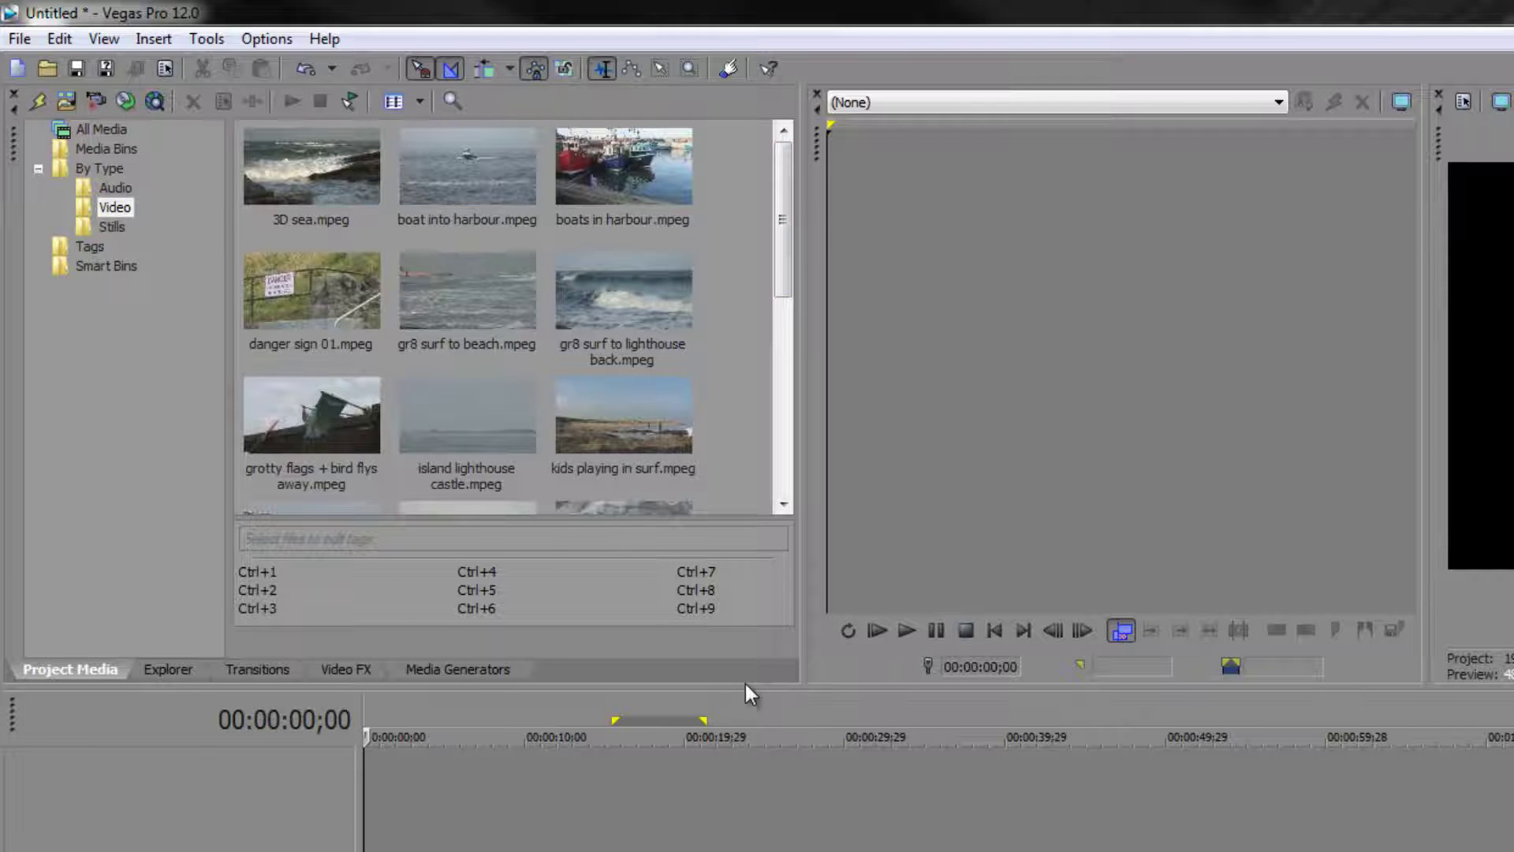
# - Enlarge the project media area in height and width so all the video thumbnails fit without scrolling
pyautogui.moveTo(745, 686); pyautogui.dragTo(742, 851)
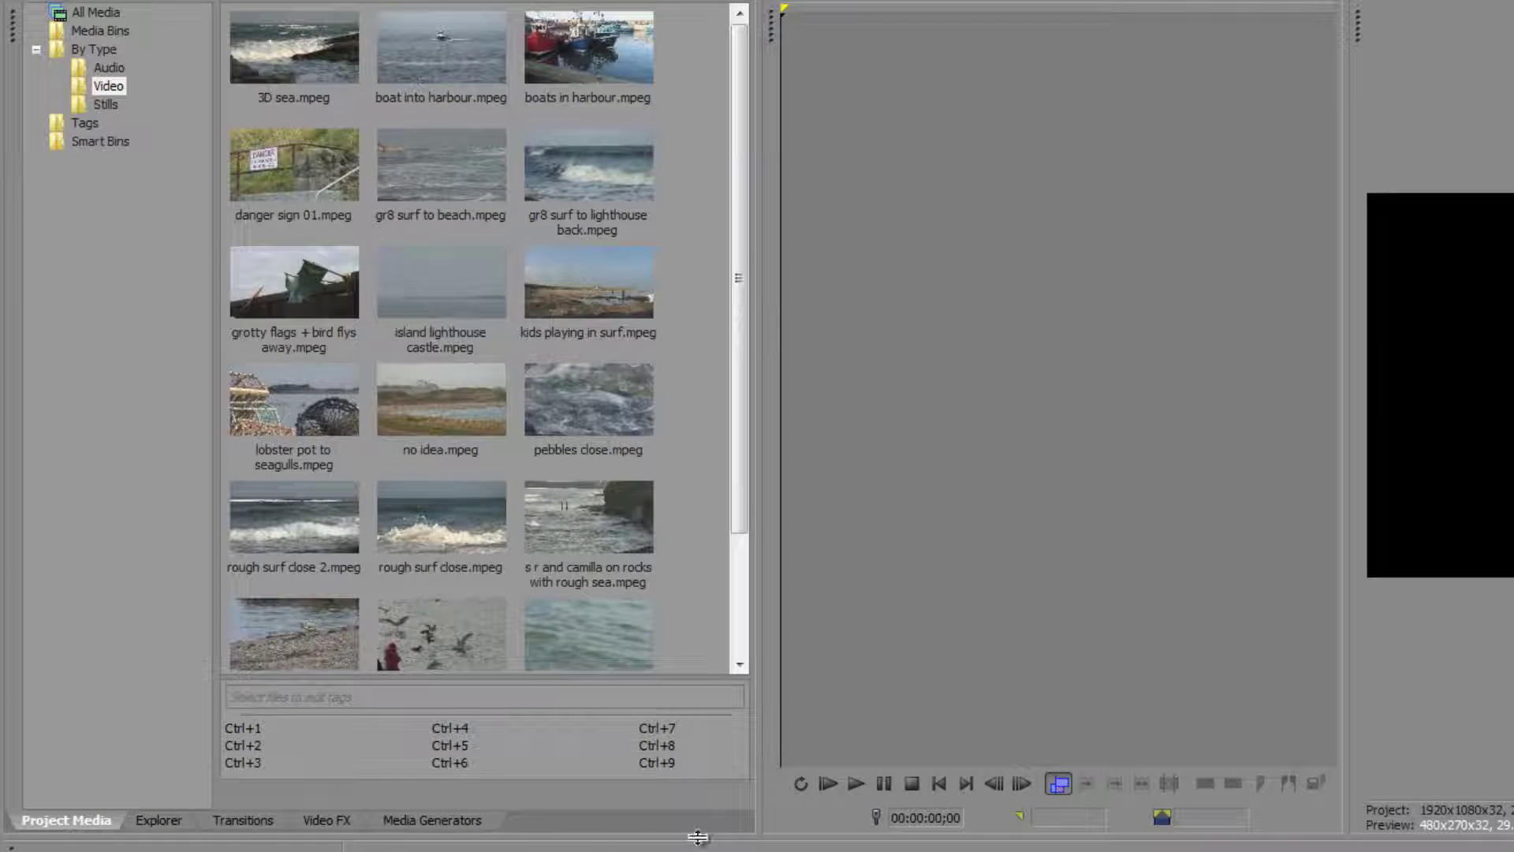
pyautogui.moveTo(741, 851); pyautogui.dragTo(661, 664)
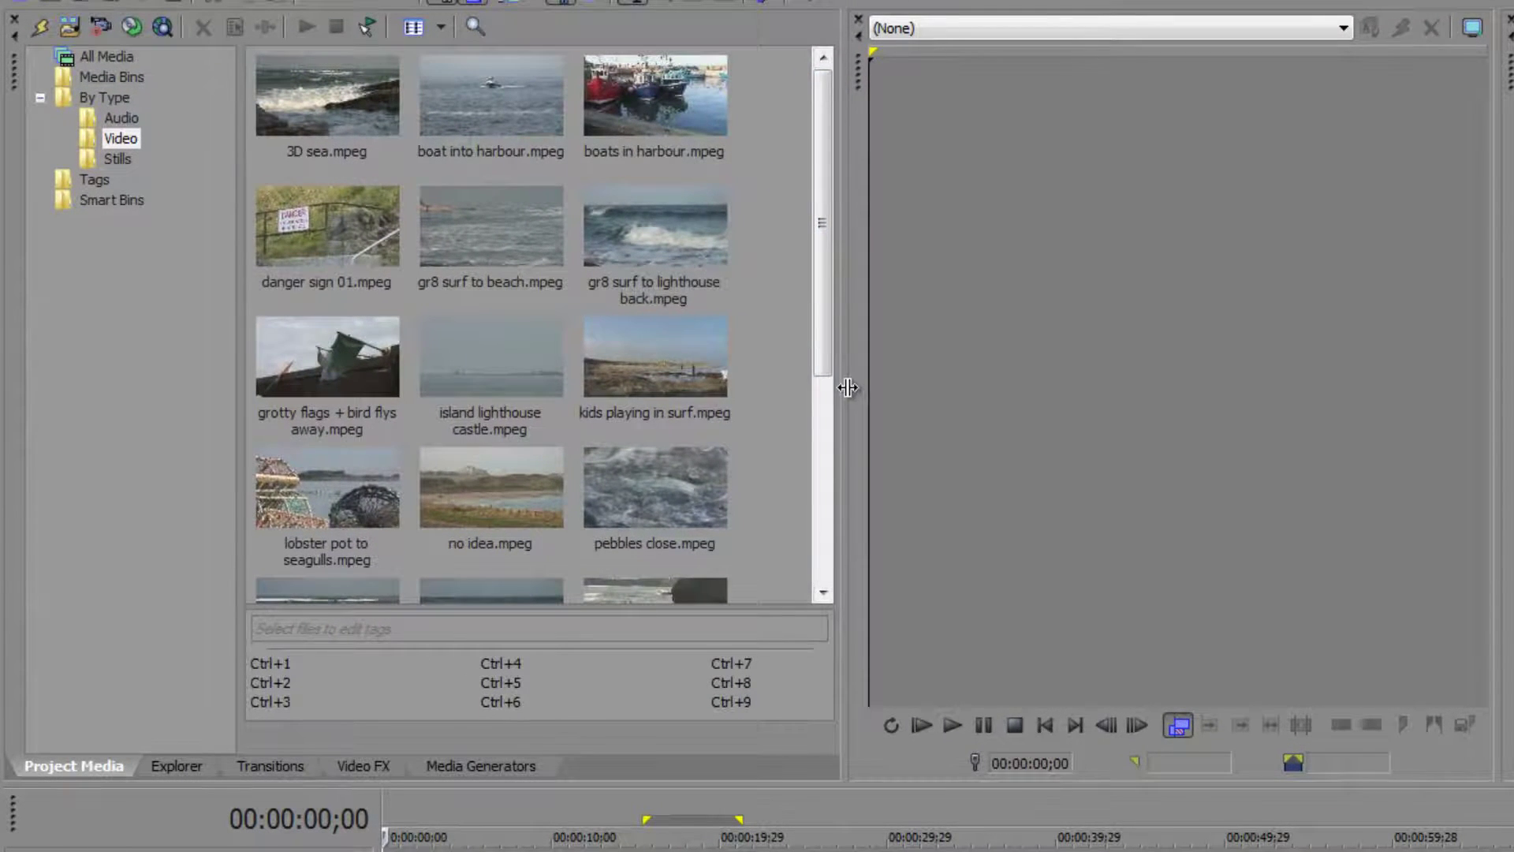
pyautogui.moveTo(822, 367); pyautogui.dragTo(1254, 395)
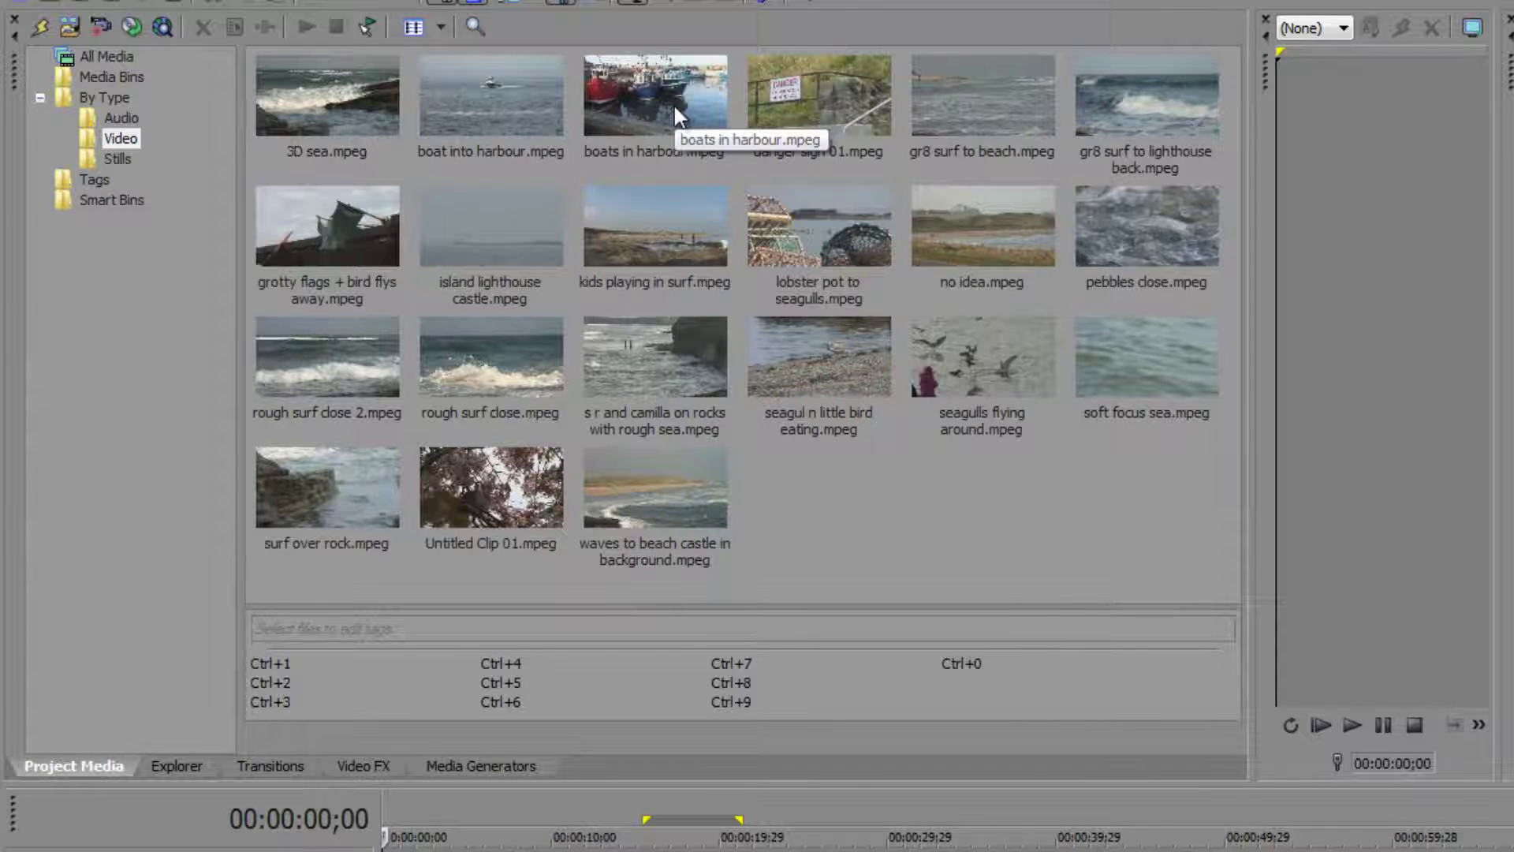
# - Tag boat into harbour.mpeg and boats in harbour.mpeg with "Boats" and show the clips under that tag
pyautogui.click(499, 110)
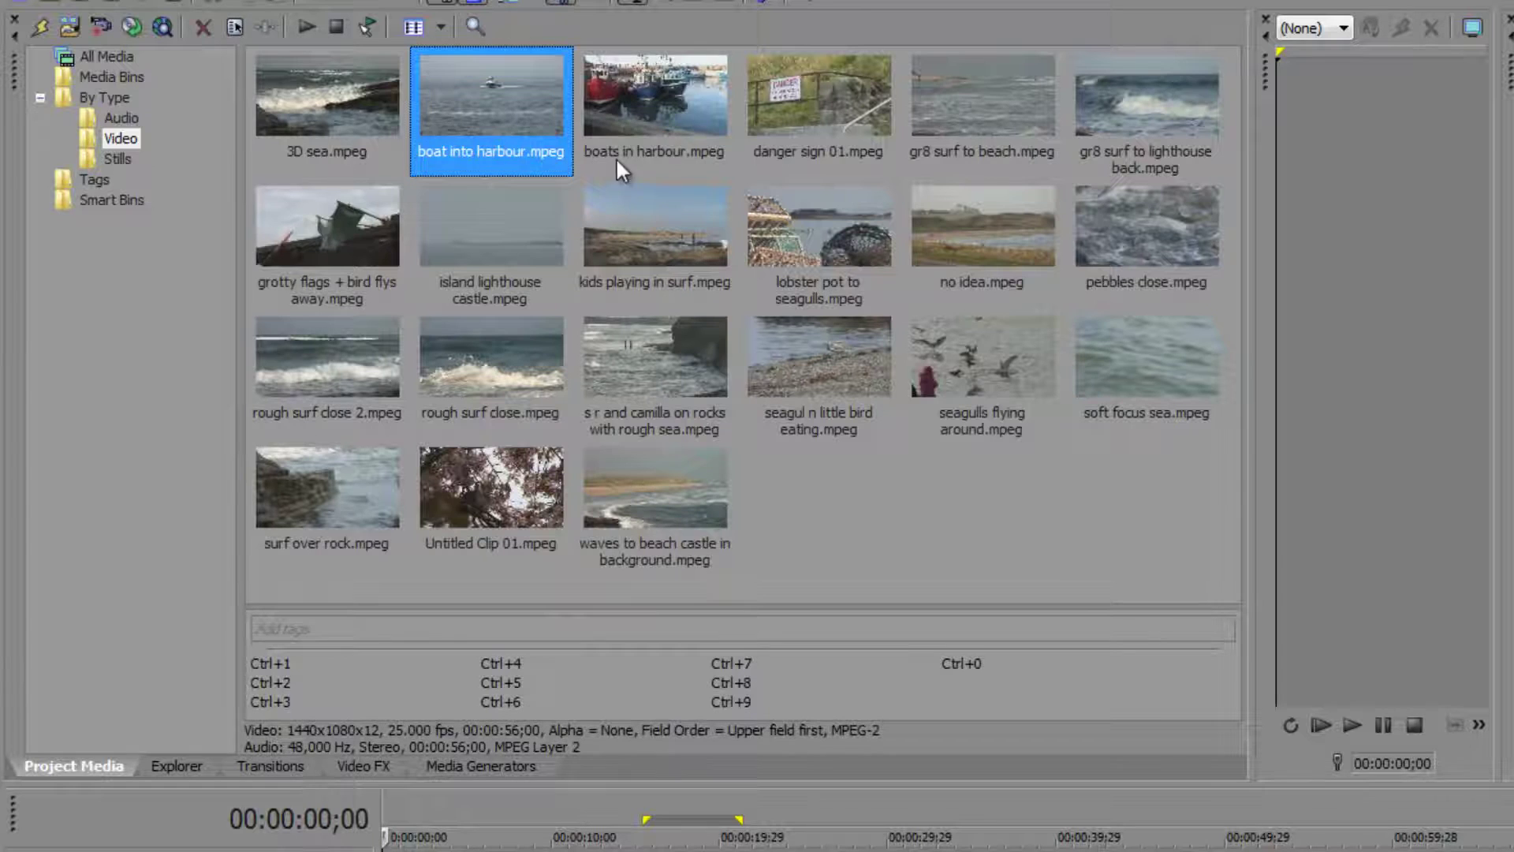
pyautogui.keyDown('ctrl'); pyautogui.click(674, 112); pyautogui.keyUp('ctrl')
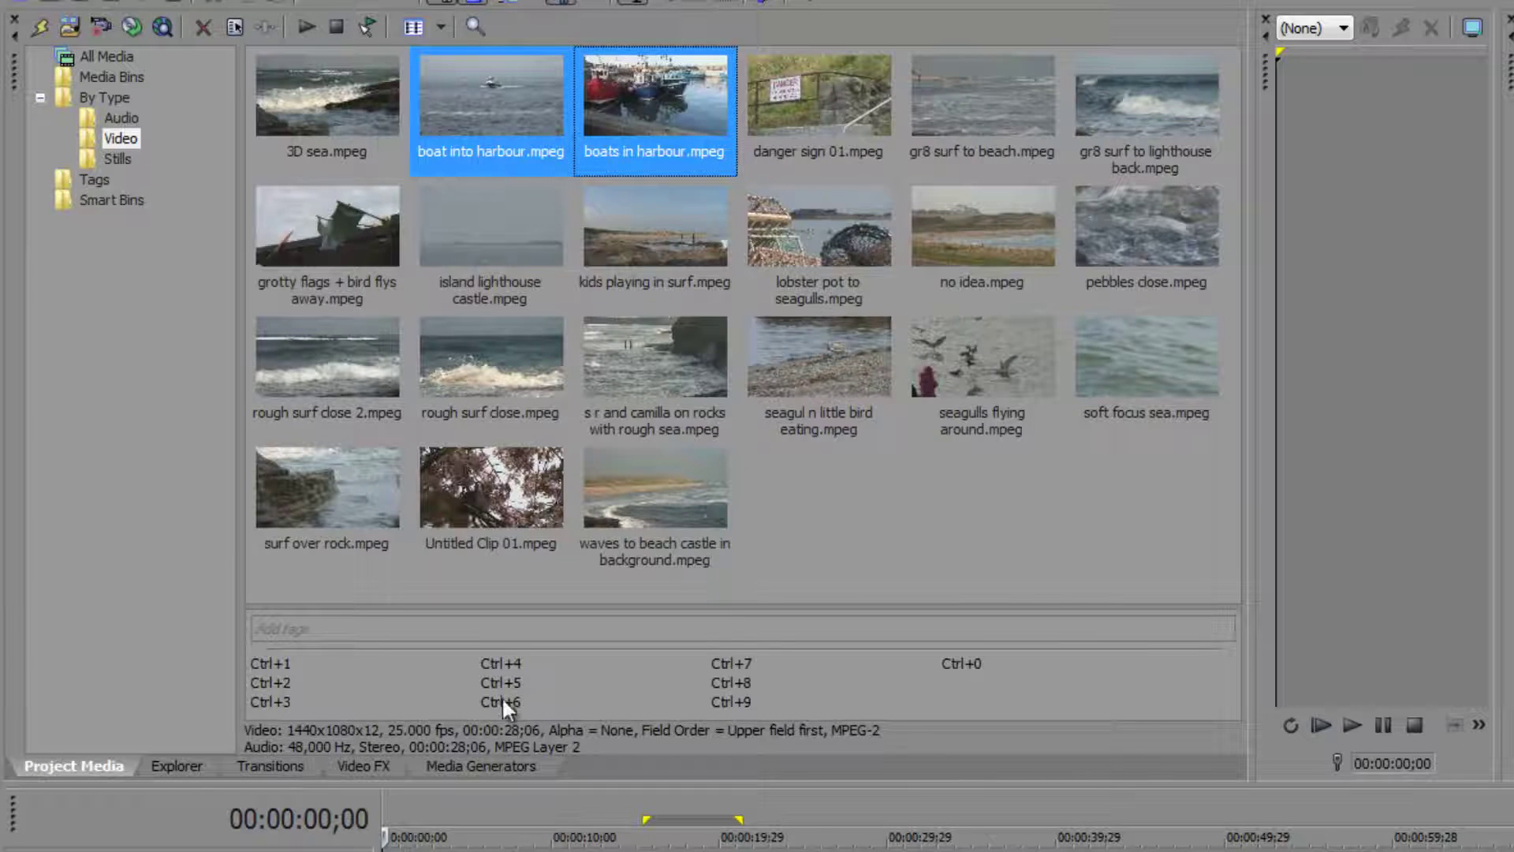
pyautogui.click(322, 628)
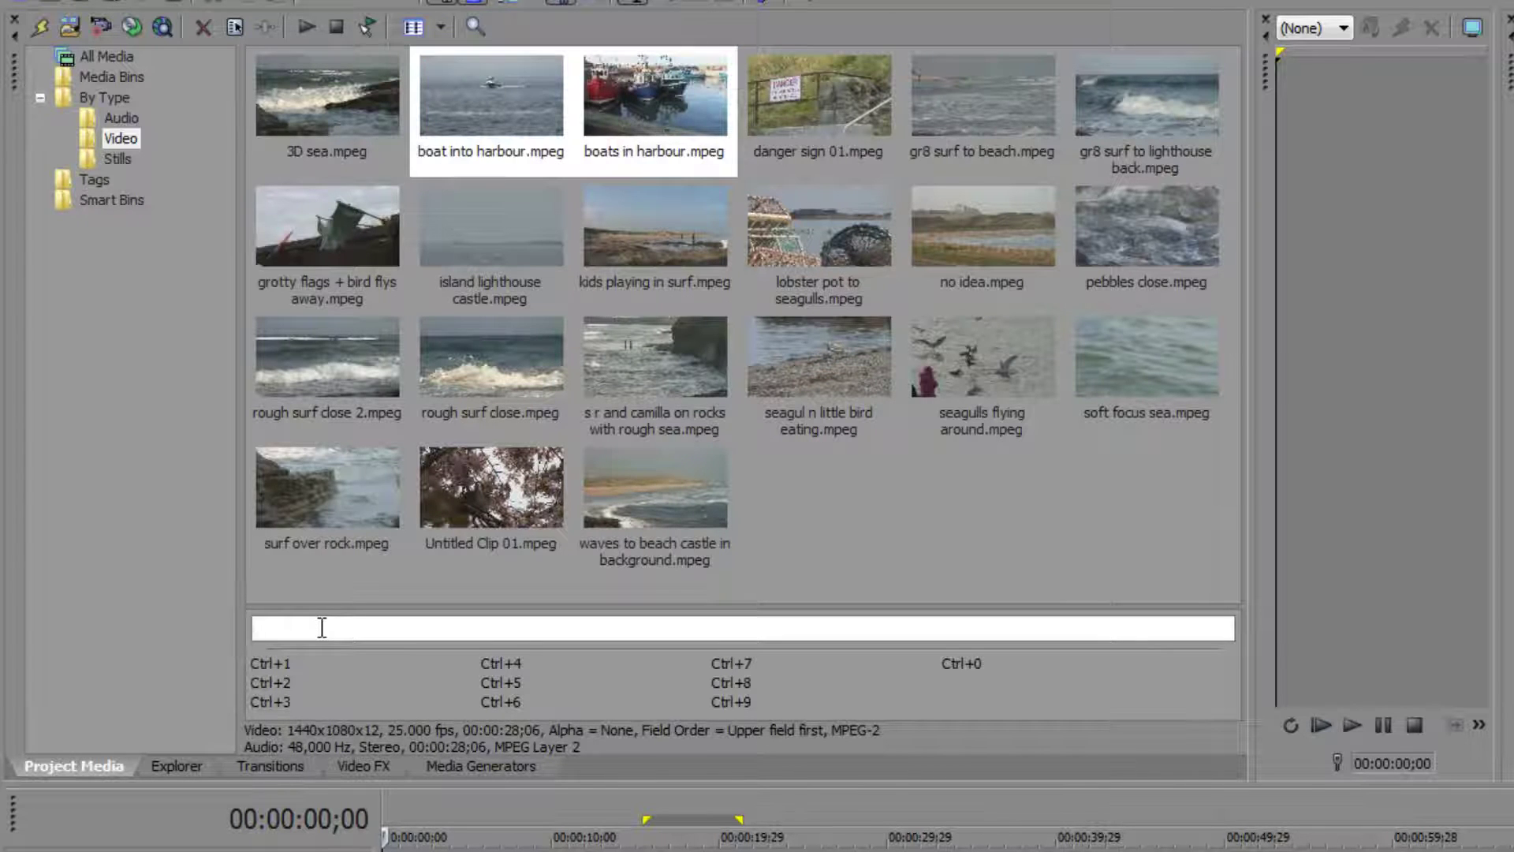
pyautogui.write('Boats')
pyautogui.press('Return')
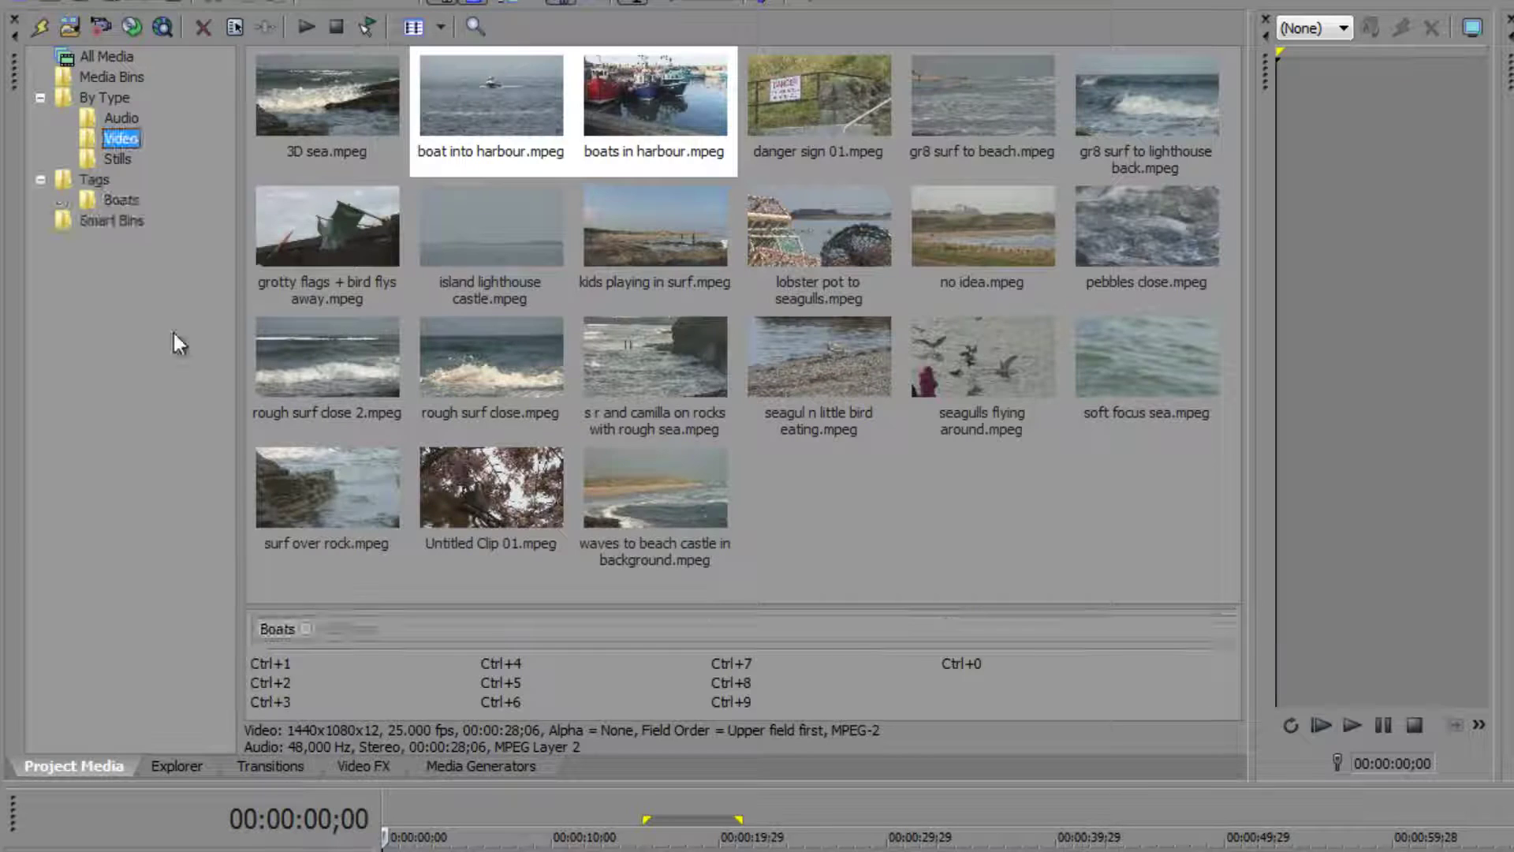
pyautogui.click(89, 197)
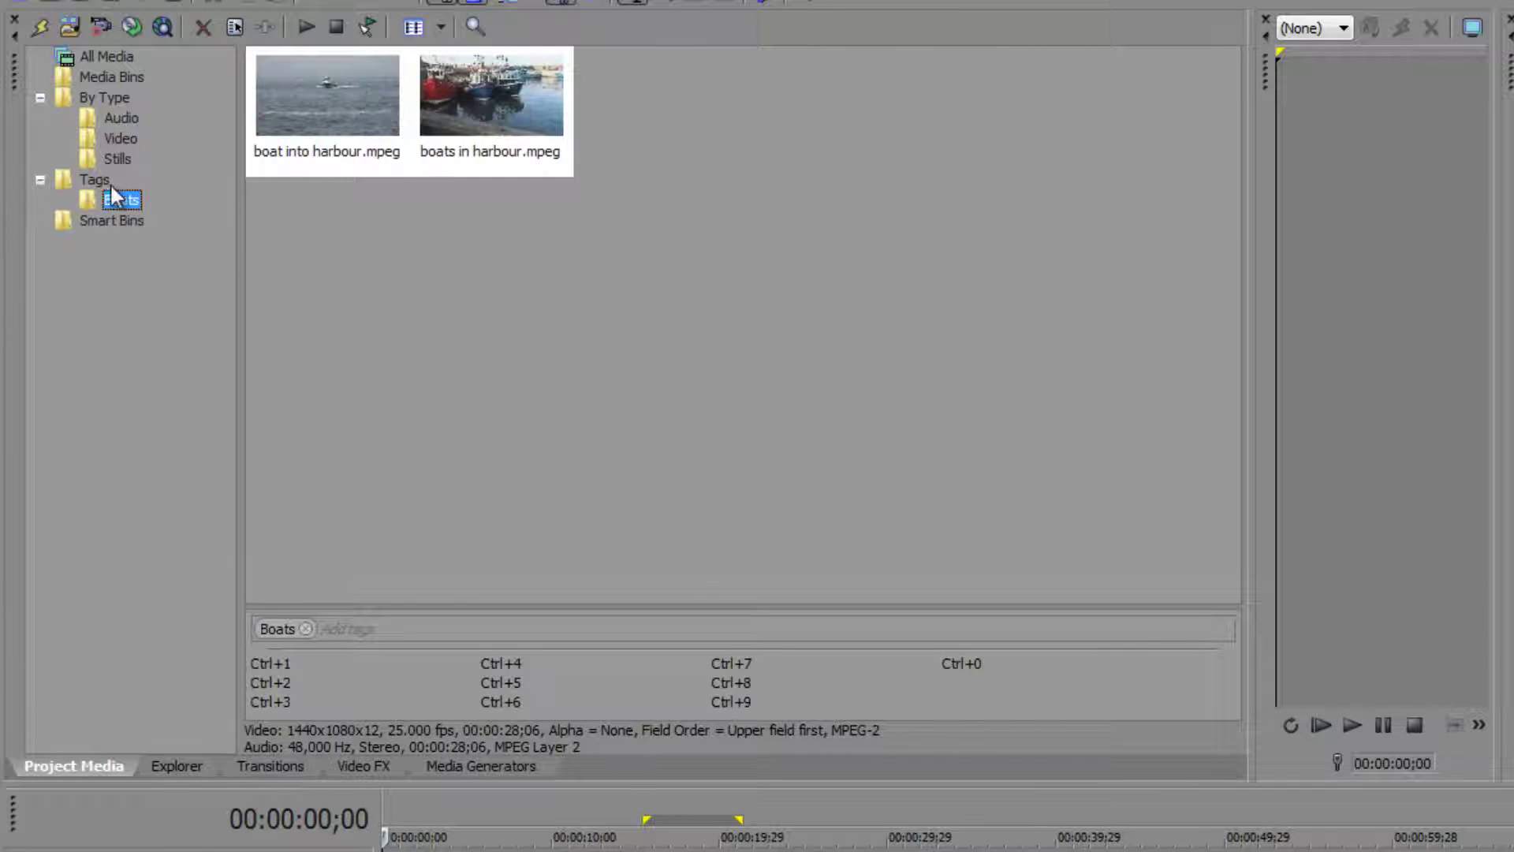
# - From the Video type list, tag danger sign 01.mpeg, grotty flags + bird flys away.mpeg and Untitled Clip 01.mpeg with "Extras"
pyautogui.click(118, 138)
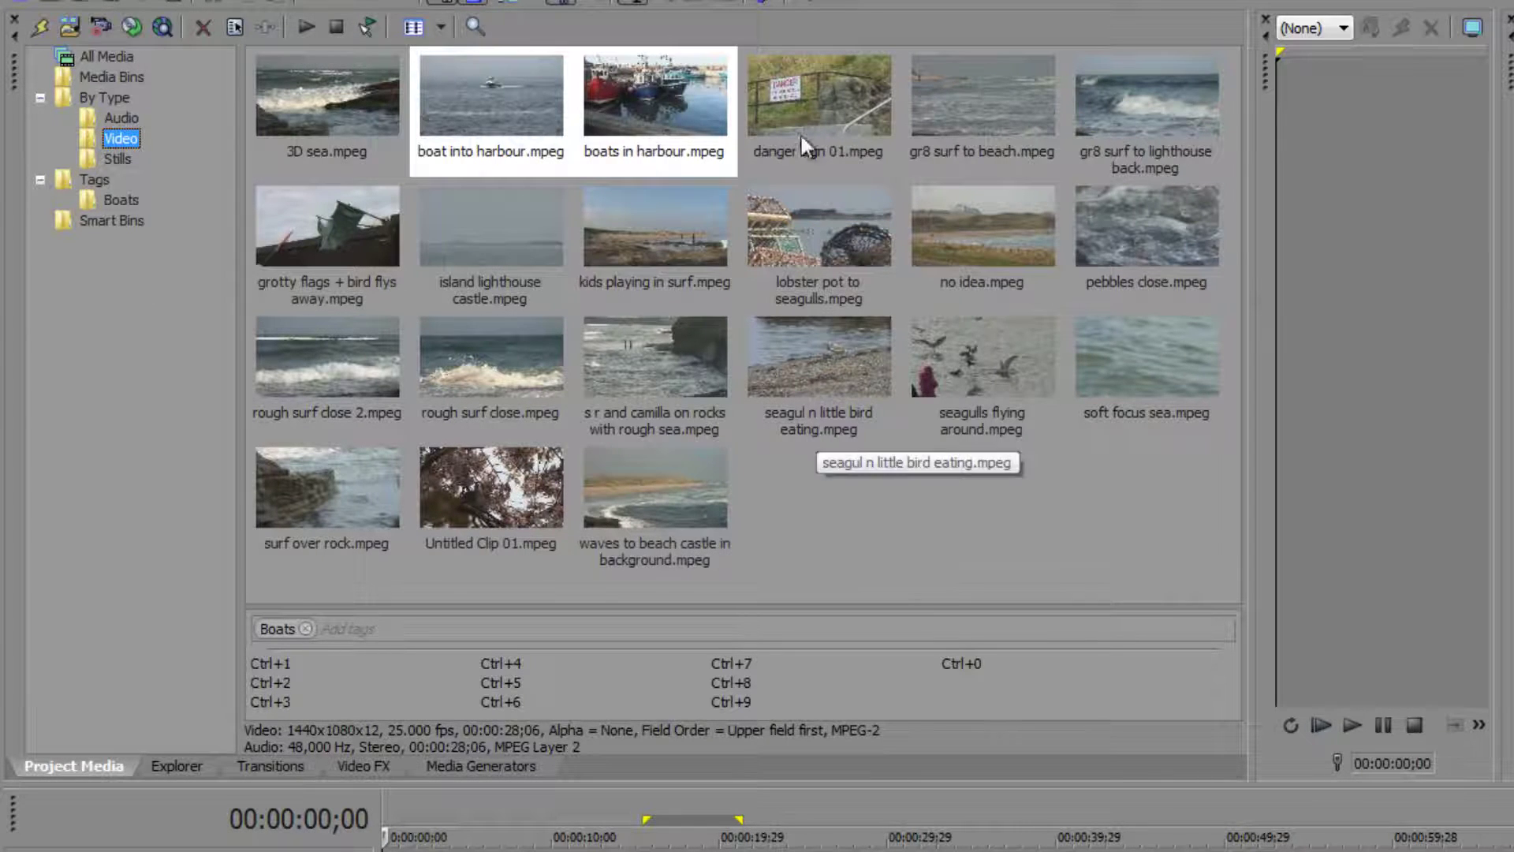
pyautogui.click(830, 88)
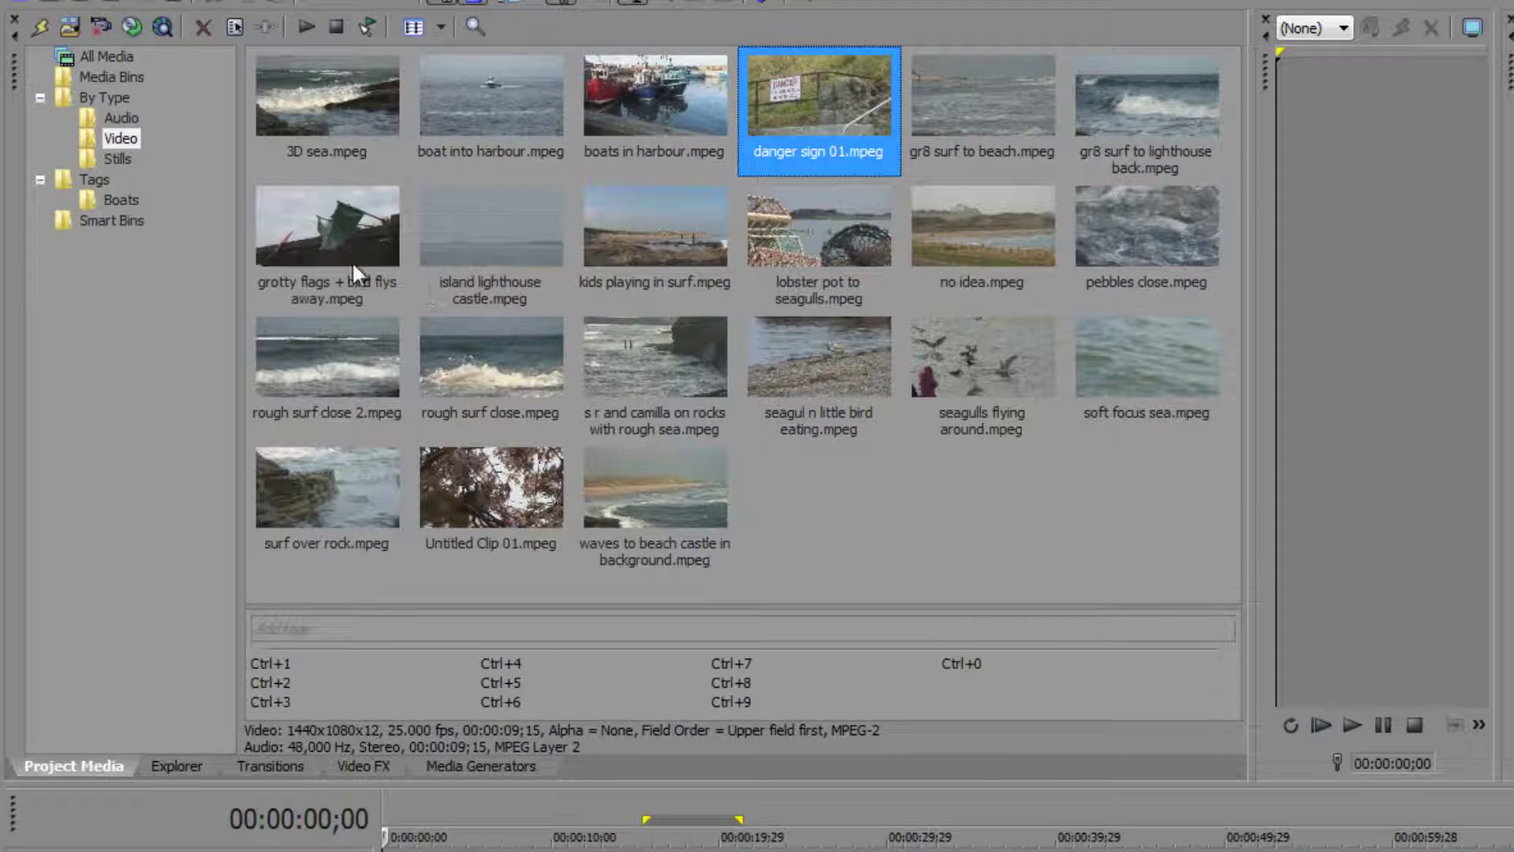
pyautogui.keyDown('ctrl'); pyautogui.click(314, 230); pyautogui.keyUp('ctrl')
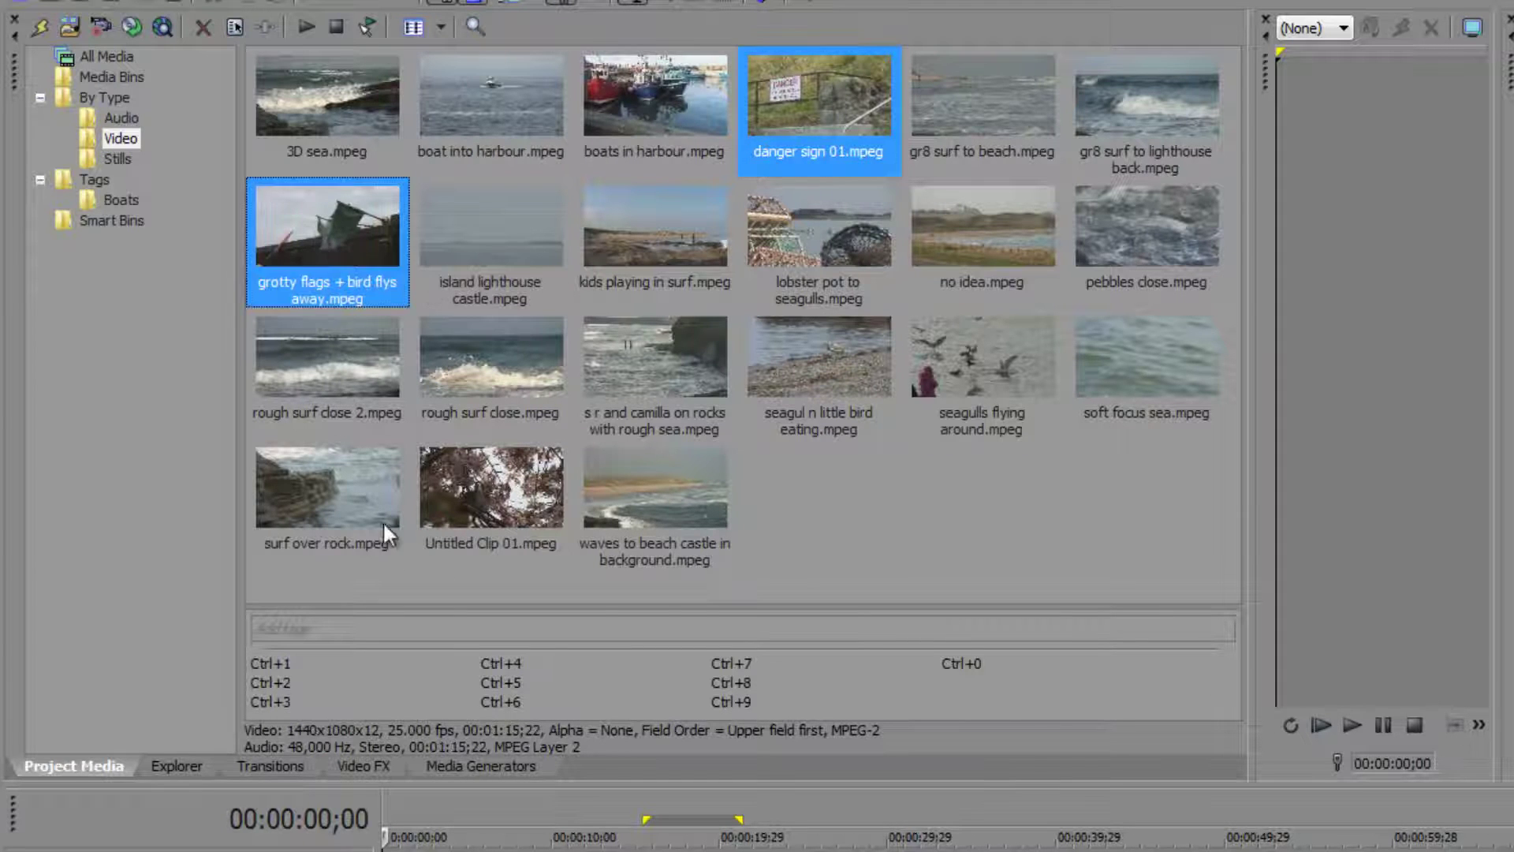
pyautogui.keyDown('ctrl'); pyautogui.click(516, 461); pyautogui.keyUp('ctrl')
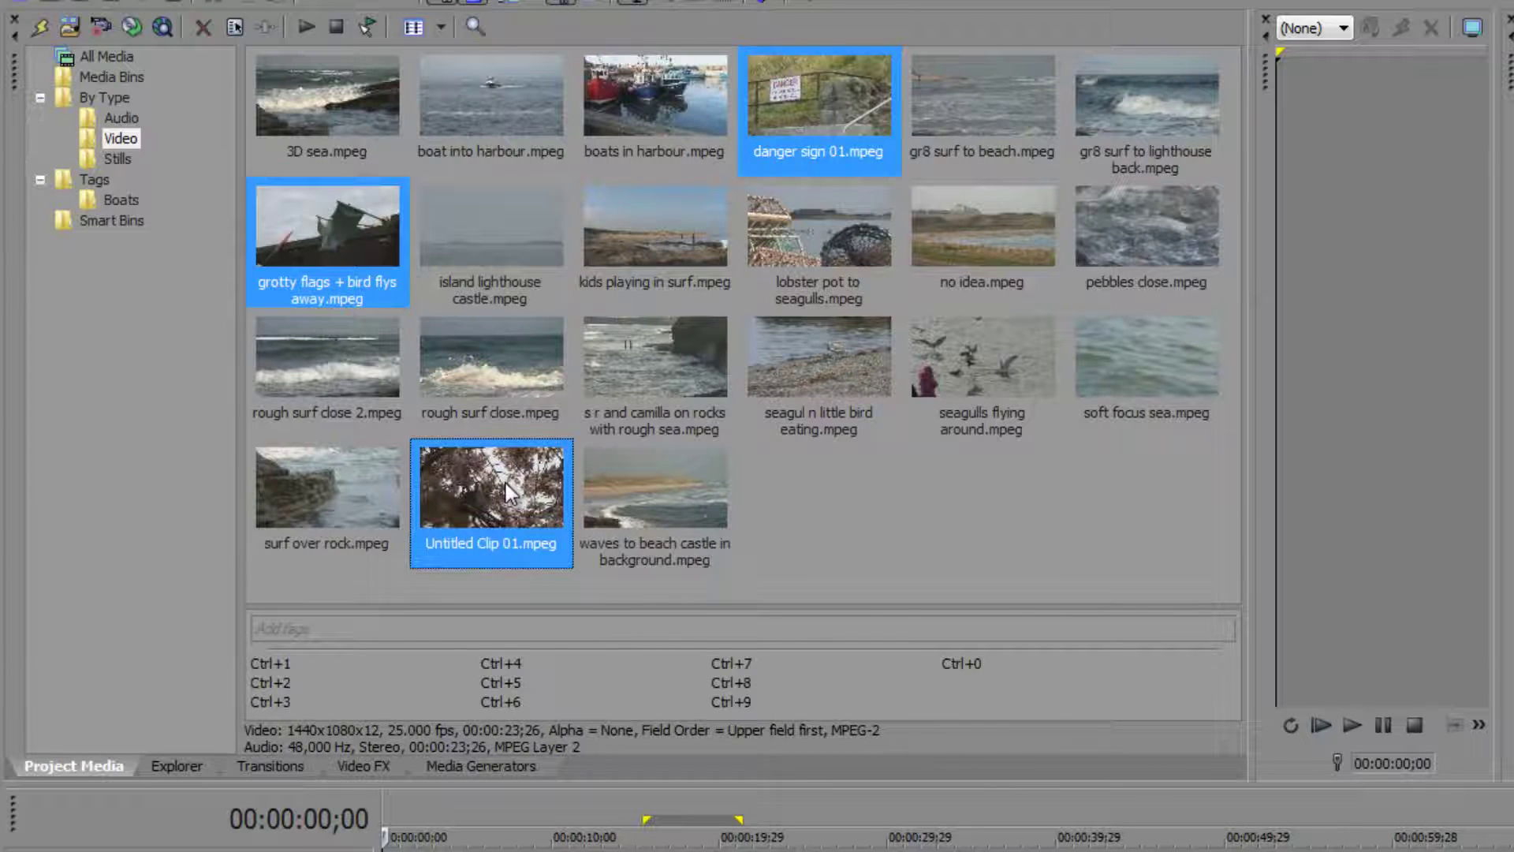
pyautogui.click(408, 627)
pyautogui.write('Extras')
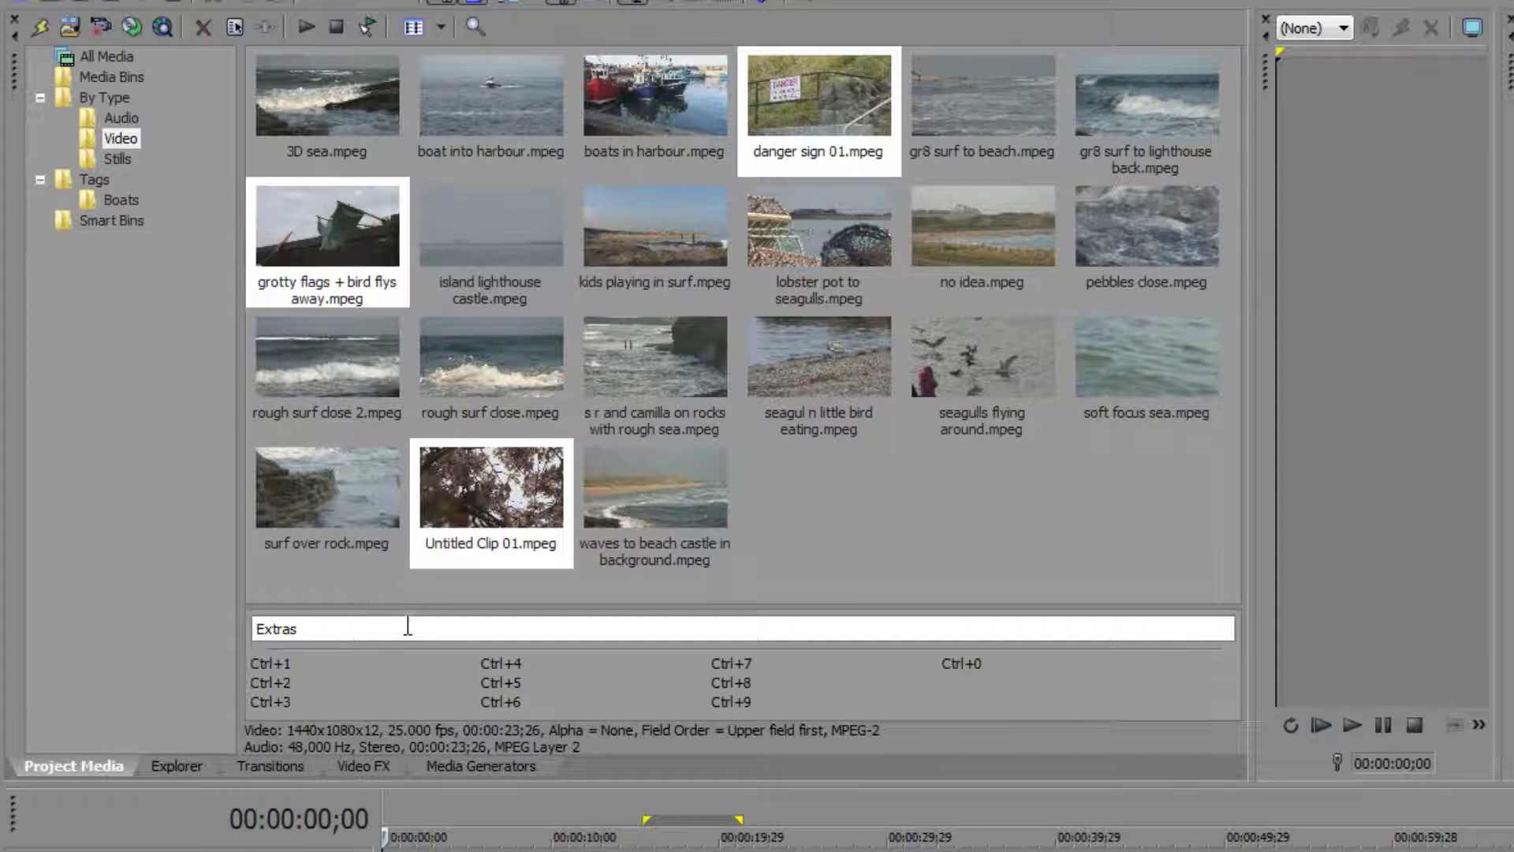
pyautogui.press('Return')
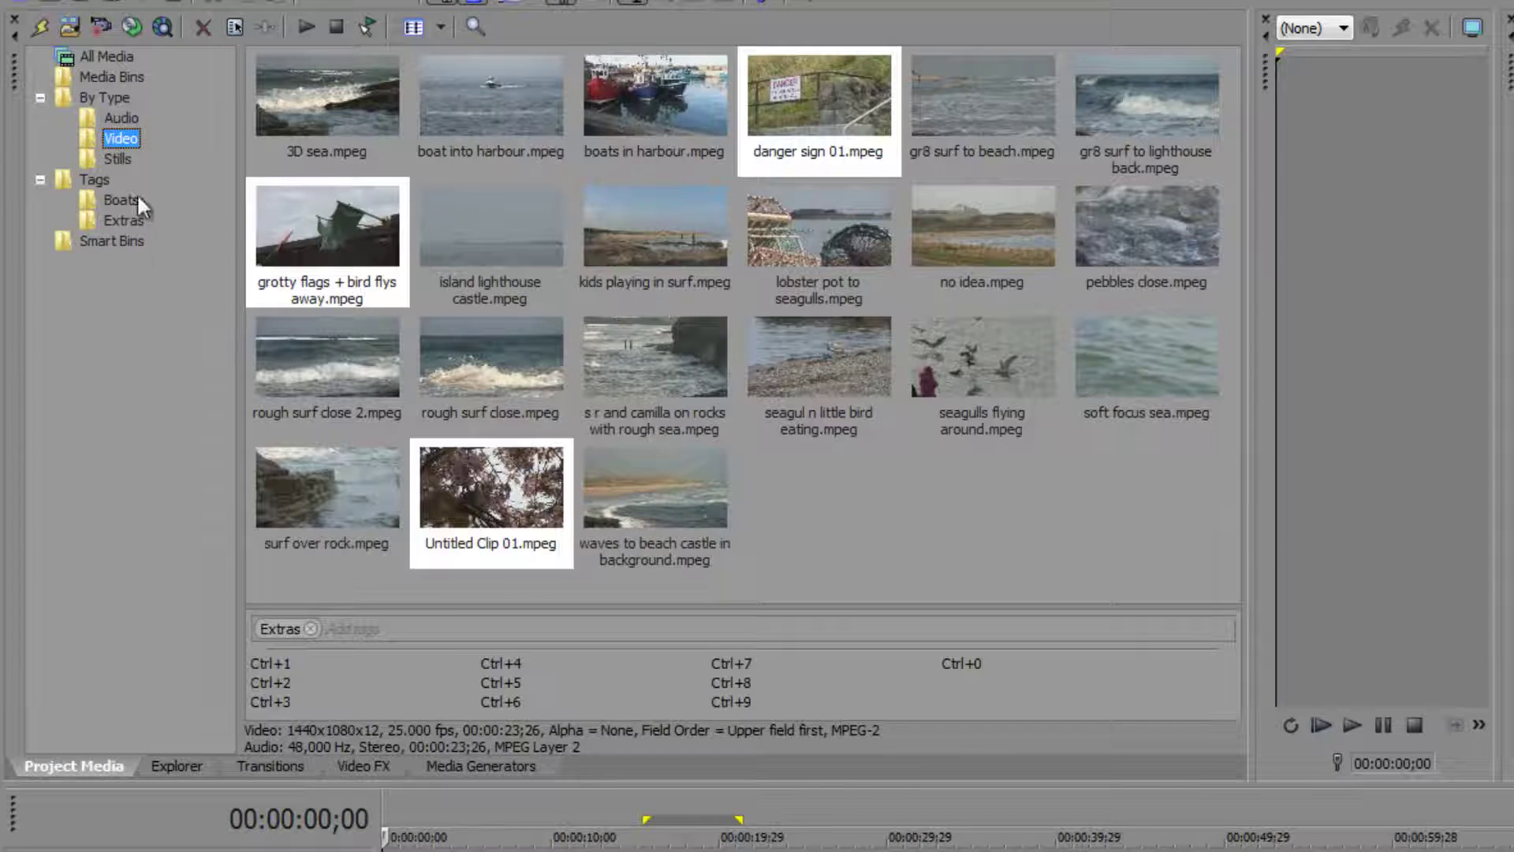
# - Check the clips filed under the Boats and Extras tags and return to the full video list
pyautogui.click(123, 203)
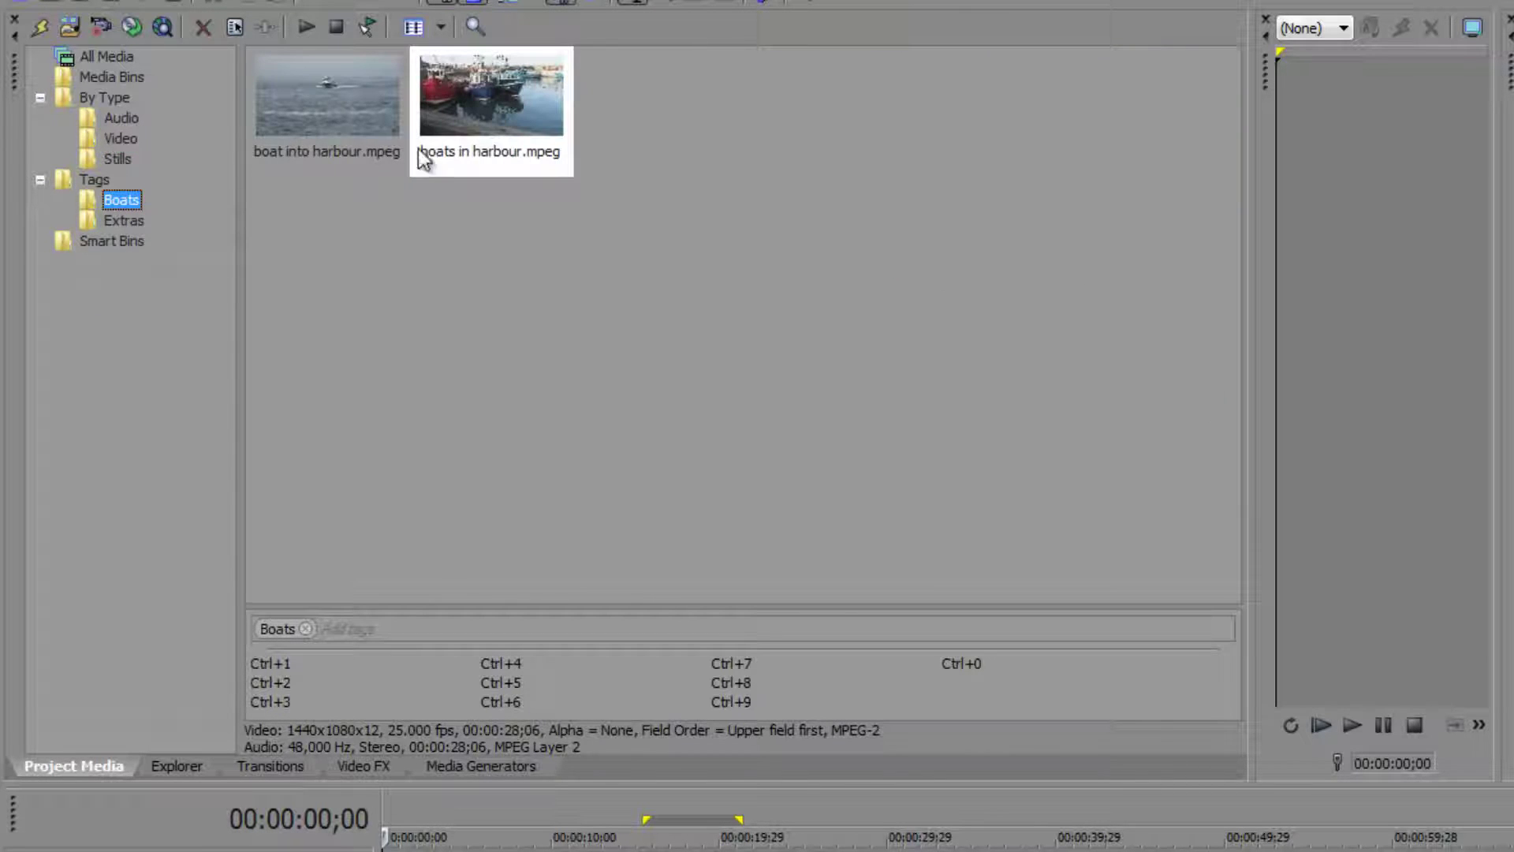
pyautogui.click(118, 217)
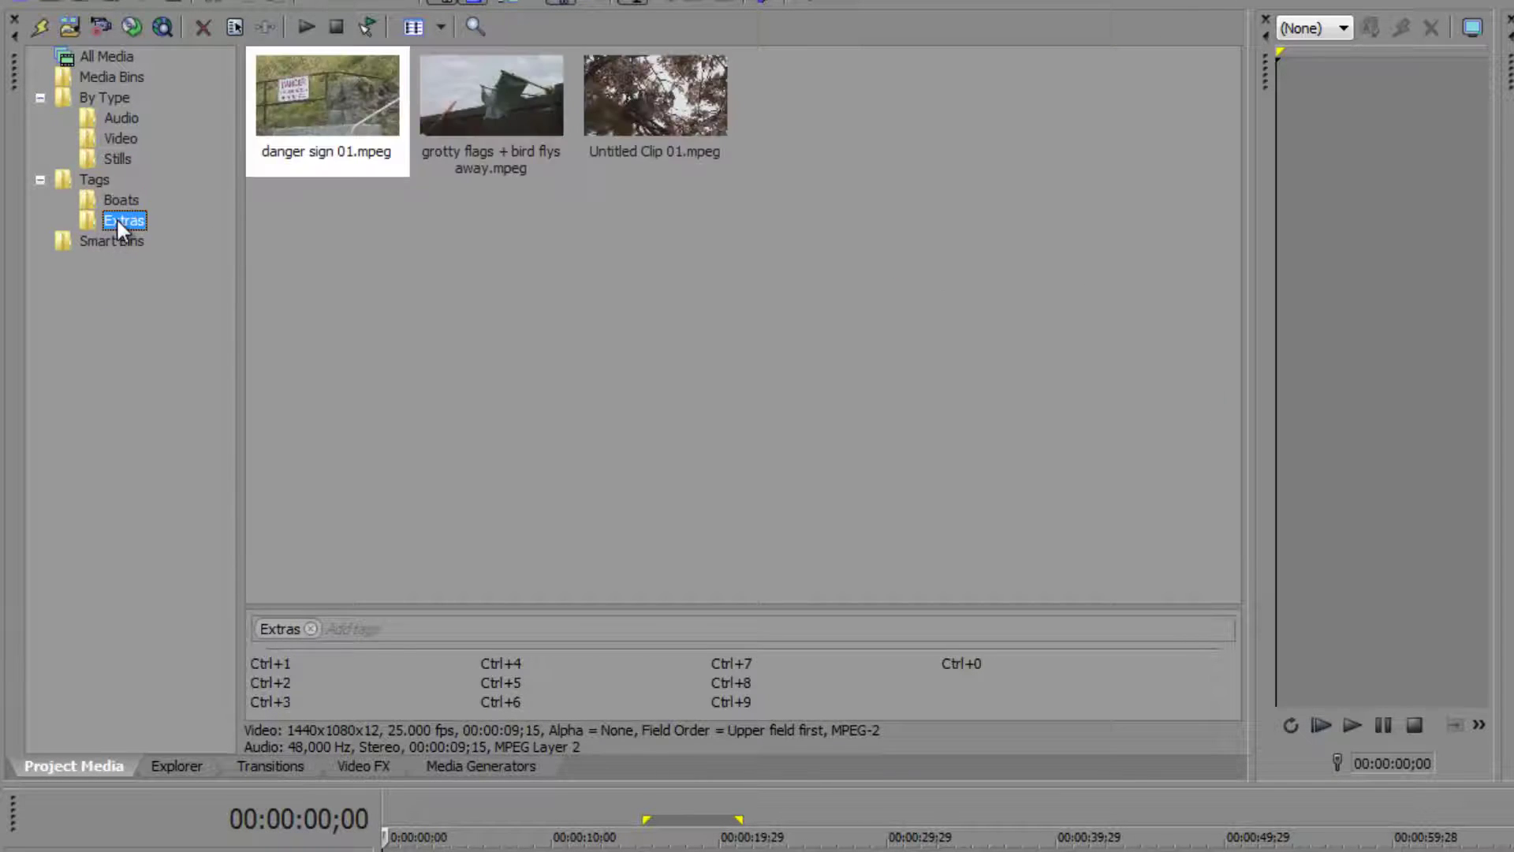
pyautogui.click(117, 133)
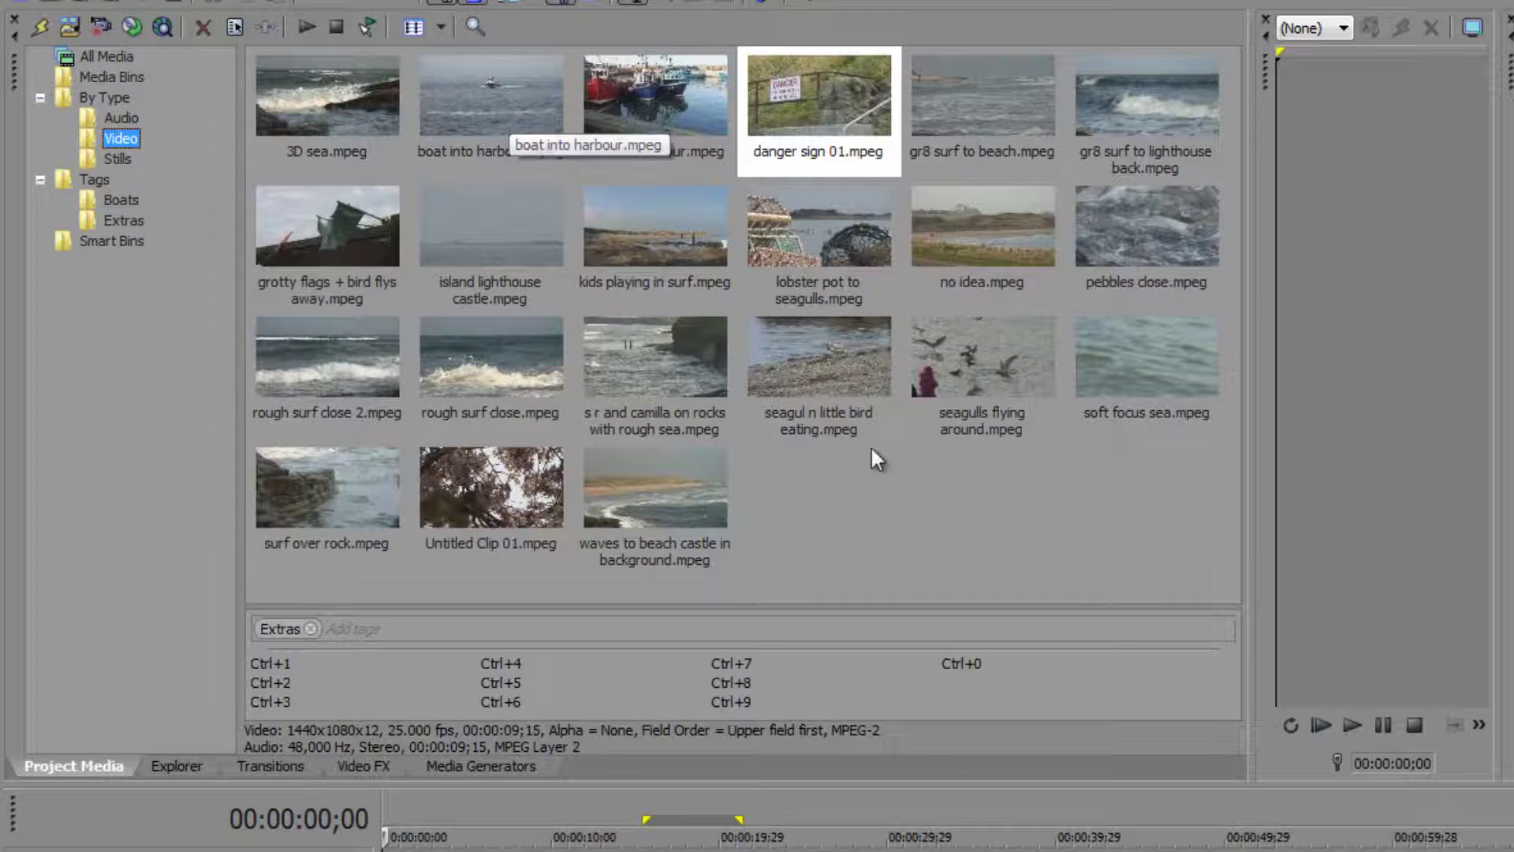
# - Tag the gr8 surf, pebbles close, soft focus sea, rough surf, surf over rock and on-rocks rough sea clips with "Sea" and show that tag's clips
pyautogui.click(1052, 471)
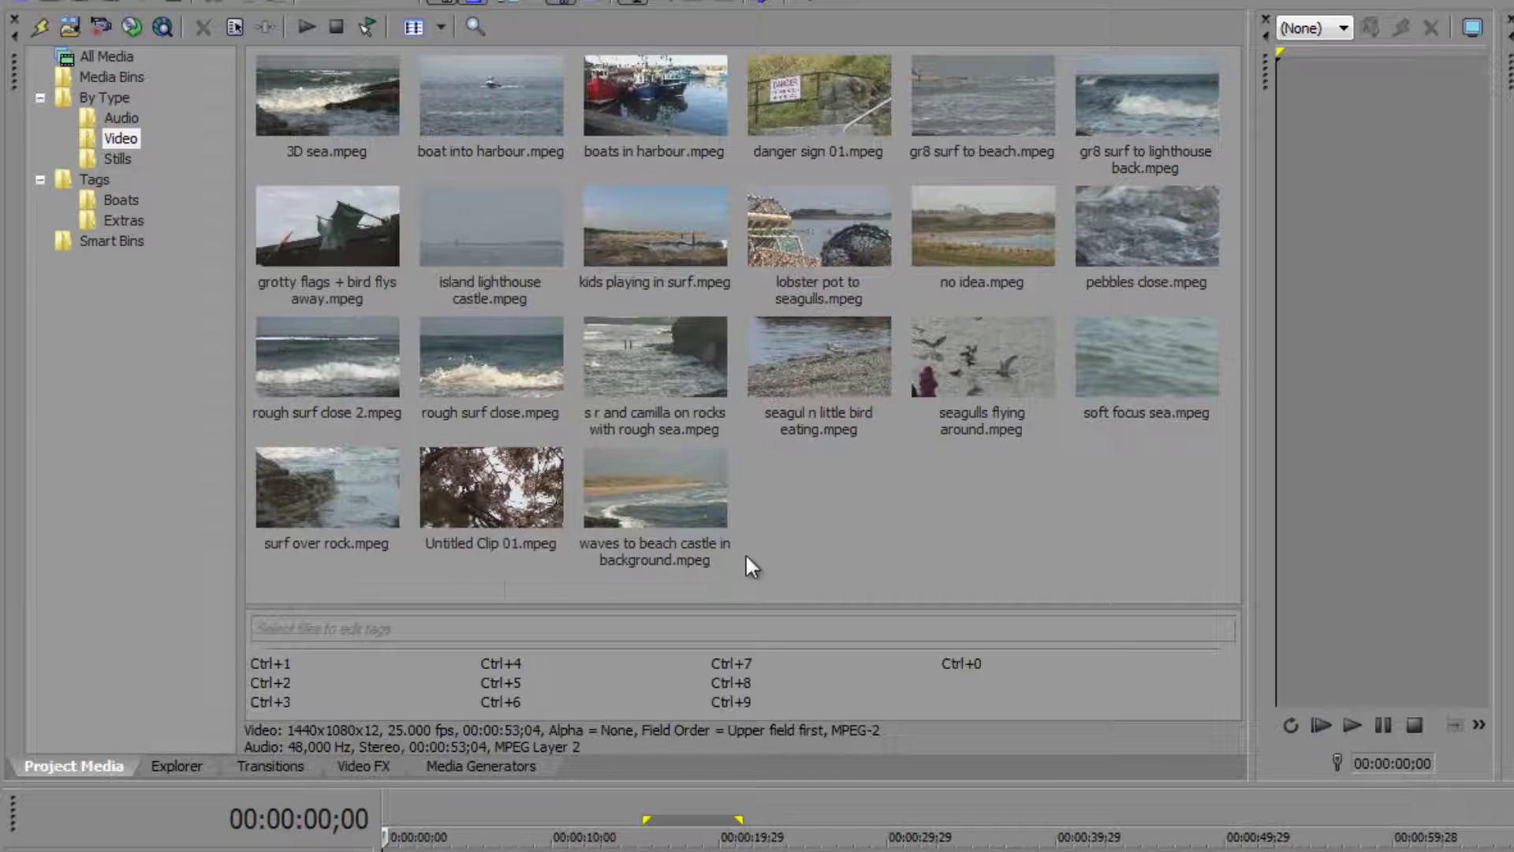
pyautogui.click(967, 121)
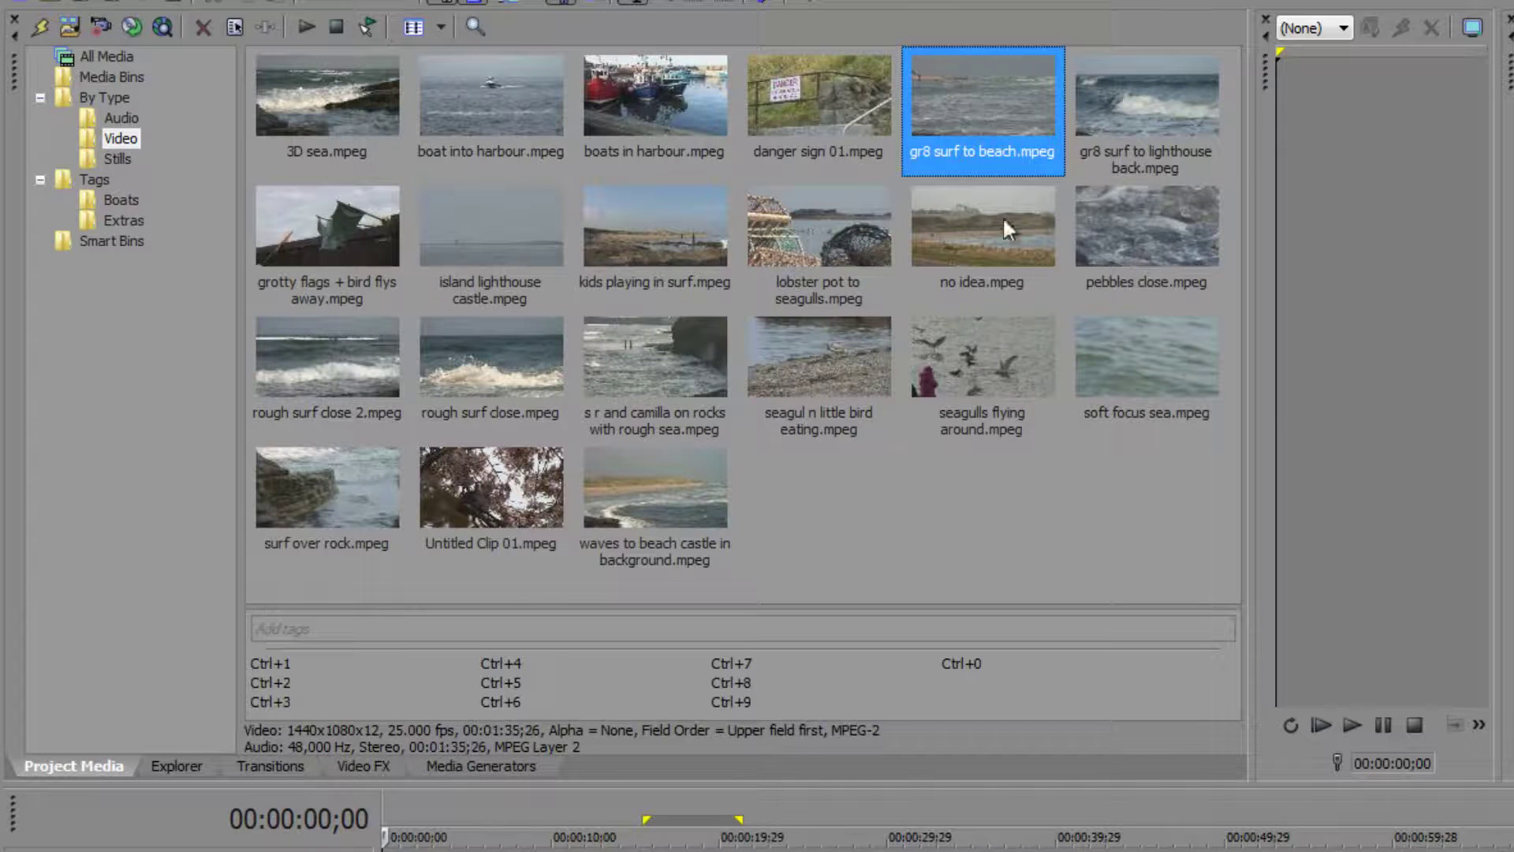
pyautogui.keyDown('ctrl'); pyautogui.click(1152, 95); pyautogui.keyUp('ctrl')
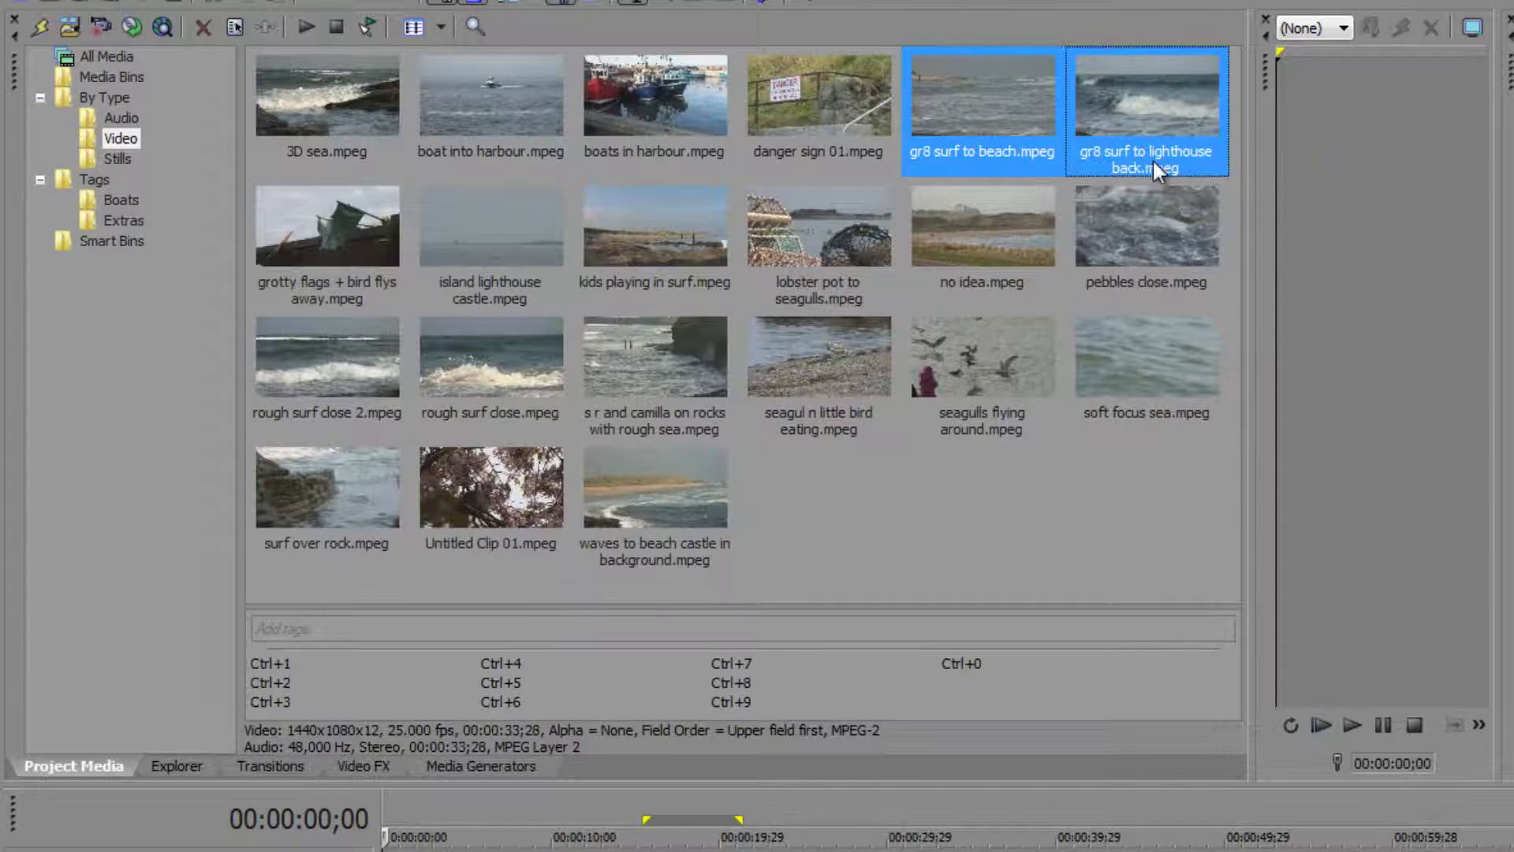
pyautogui.keyDown('ctrl'); pyautogui.click(1149, 229); pyautogui.keyUp('ctrl')
pyautogui.keyDown('ctrl'); pyautogui.click(1158, 366); pyautogui.keyUp('ctrl')
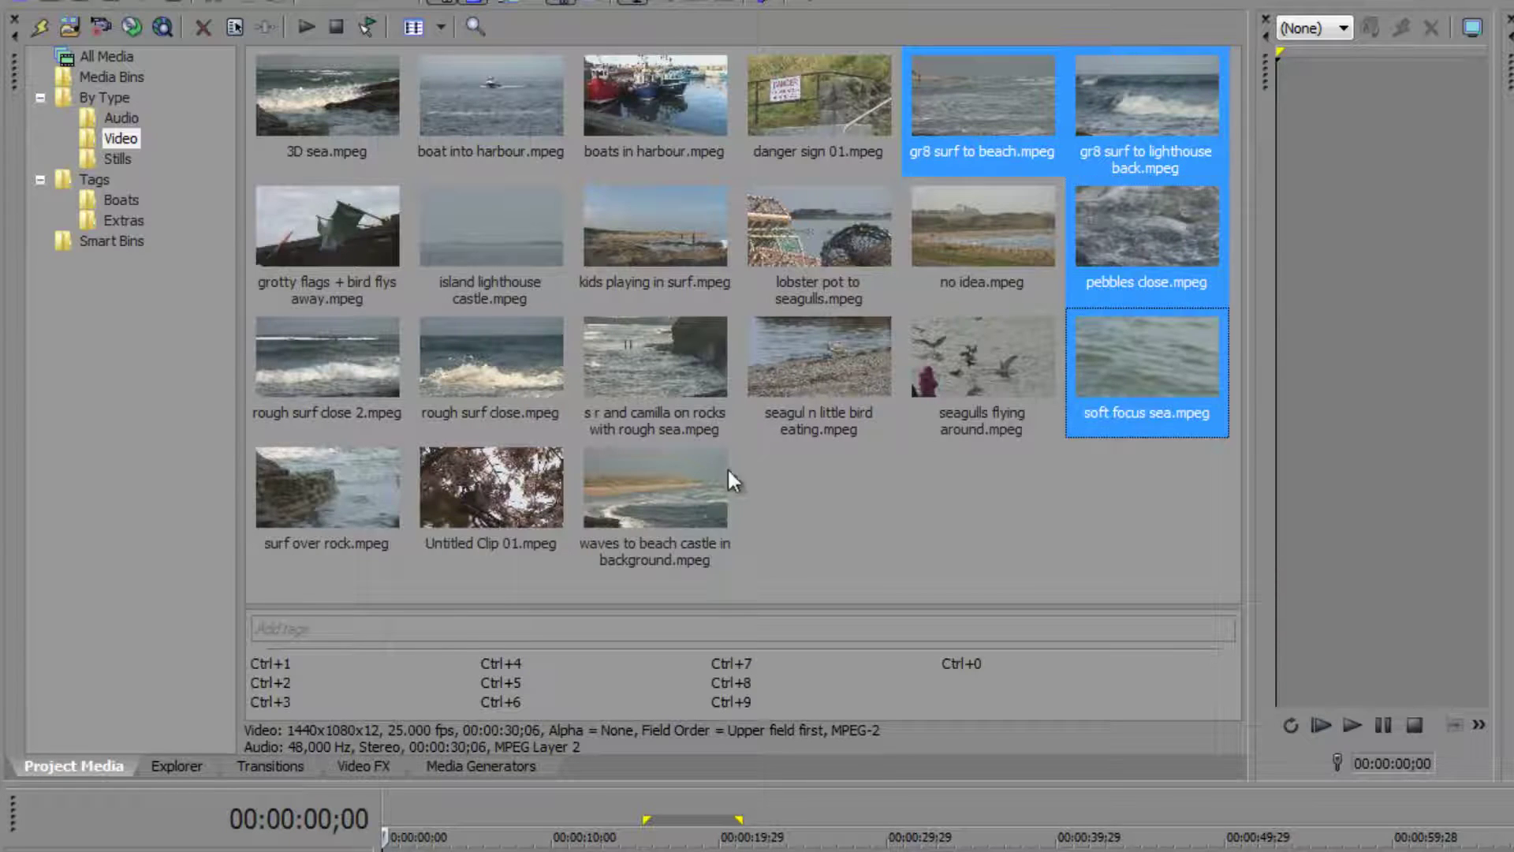
pyautogui.keyDown('ctrl'); pyautogui.click(635, 372); pyautogui.keyUp('ctrl')
pyautogui.keyDown('ctrl'); pyautogui.click(467, 372); pyautogui.keyUp('ctrl')
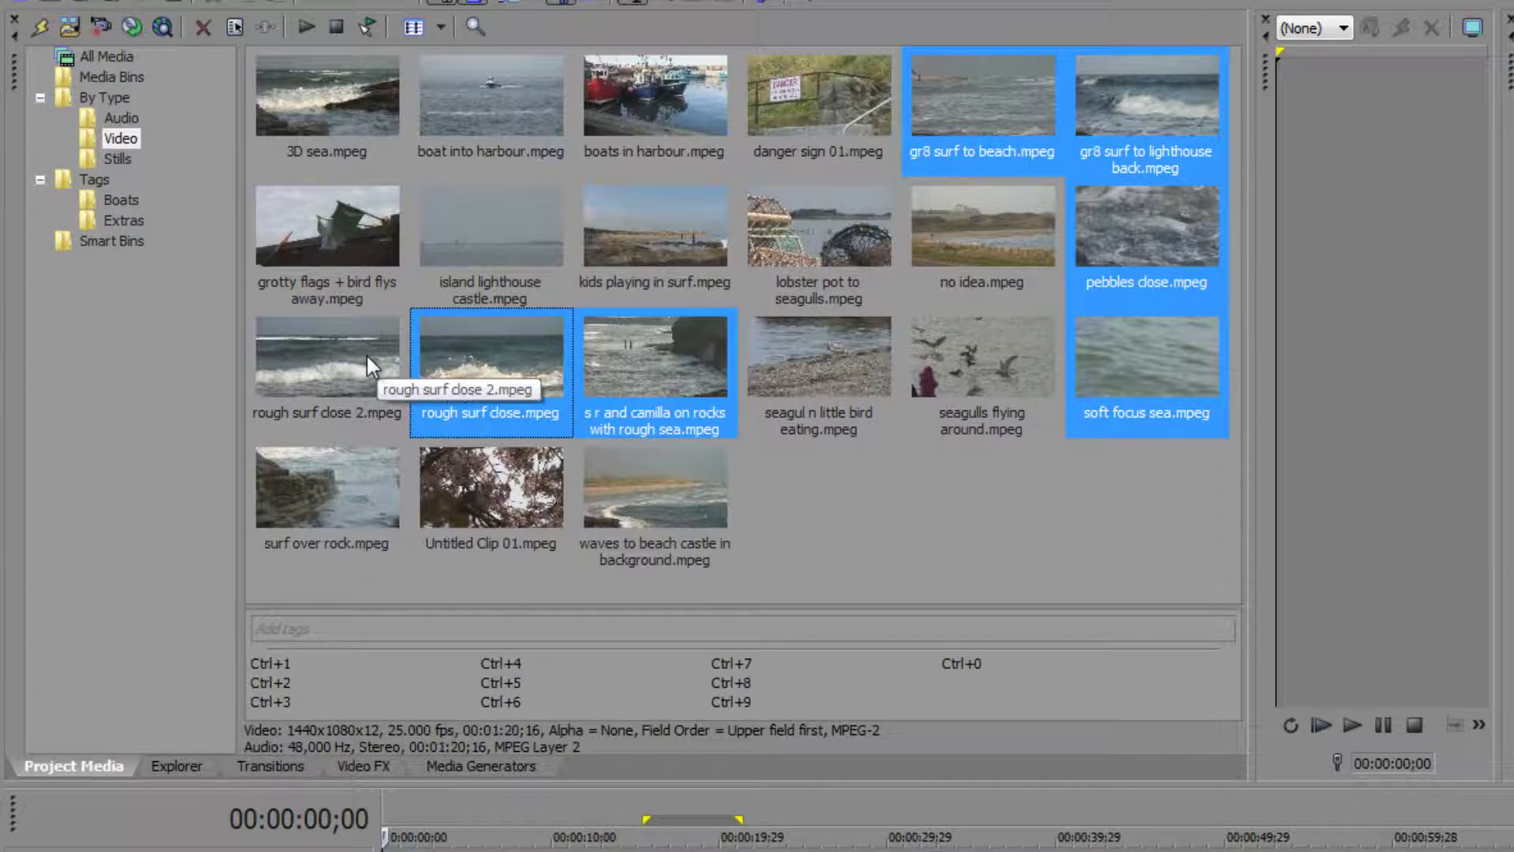
pyautogui.keyDown('ctrl'); pyautogui.click(367, 359); pyautogui.keyUp('ctrl')
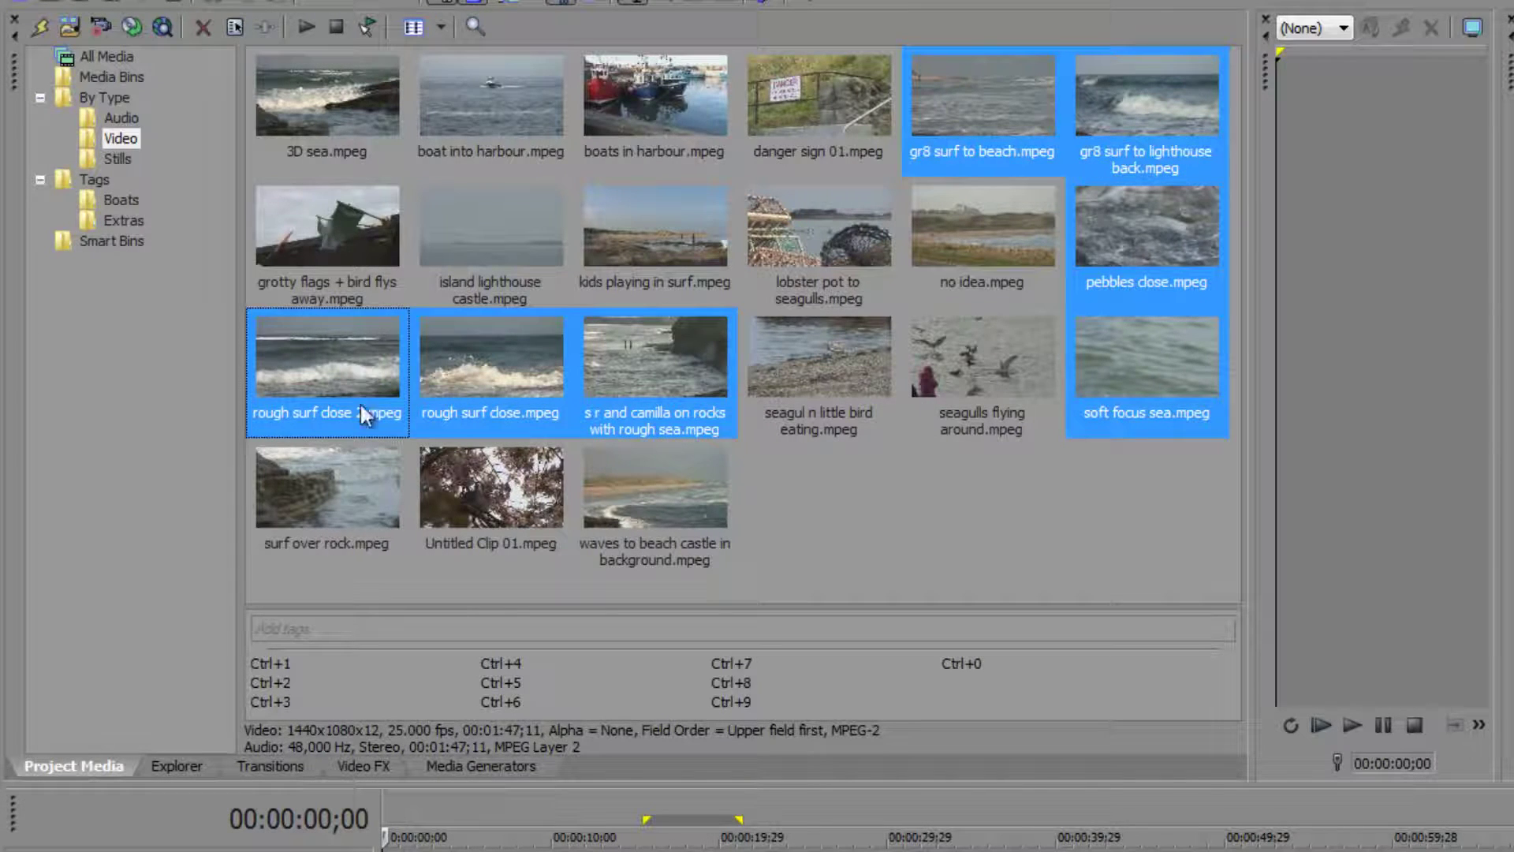
pyautogui.keyDown('ctrl'); pyautogui.click(348, 480); pyautogui.keyUp('ctrl')
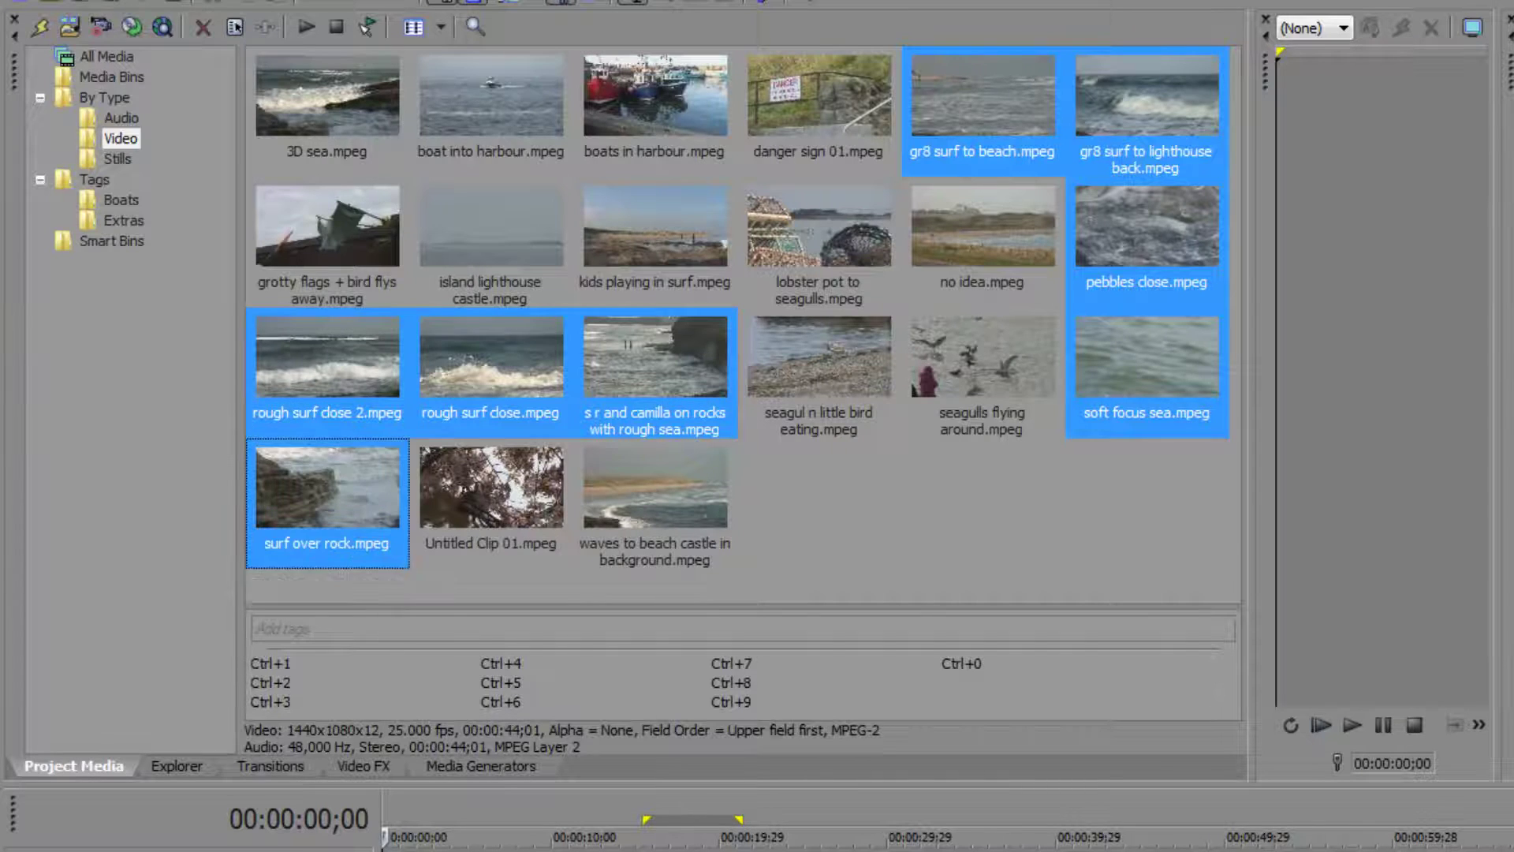
pyautogui.click(365, 629)
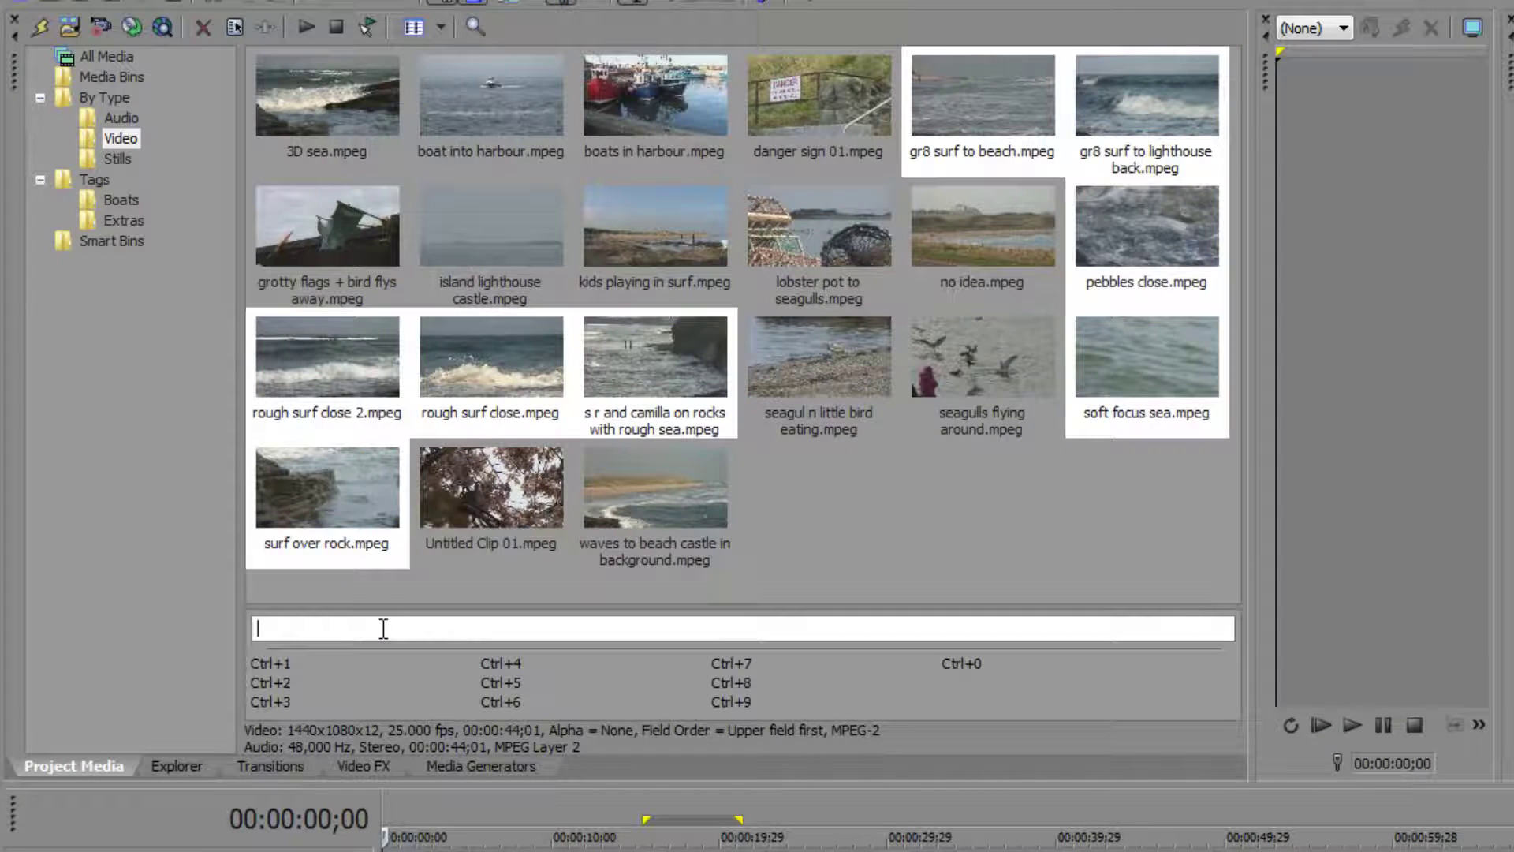
pyautogui.write('Sea')
pyautogui.press('Return')
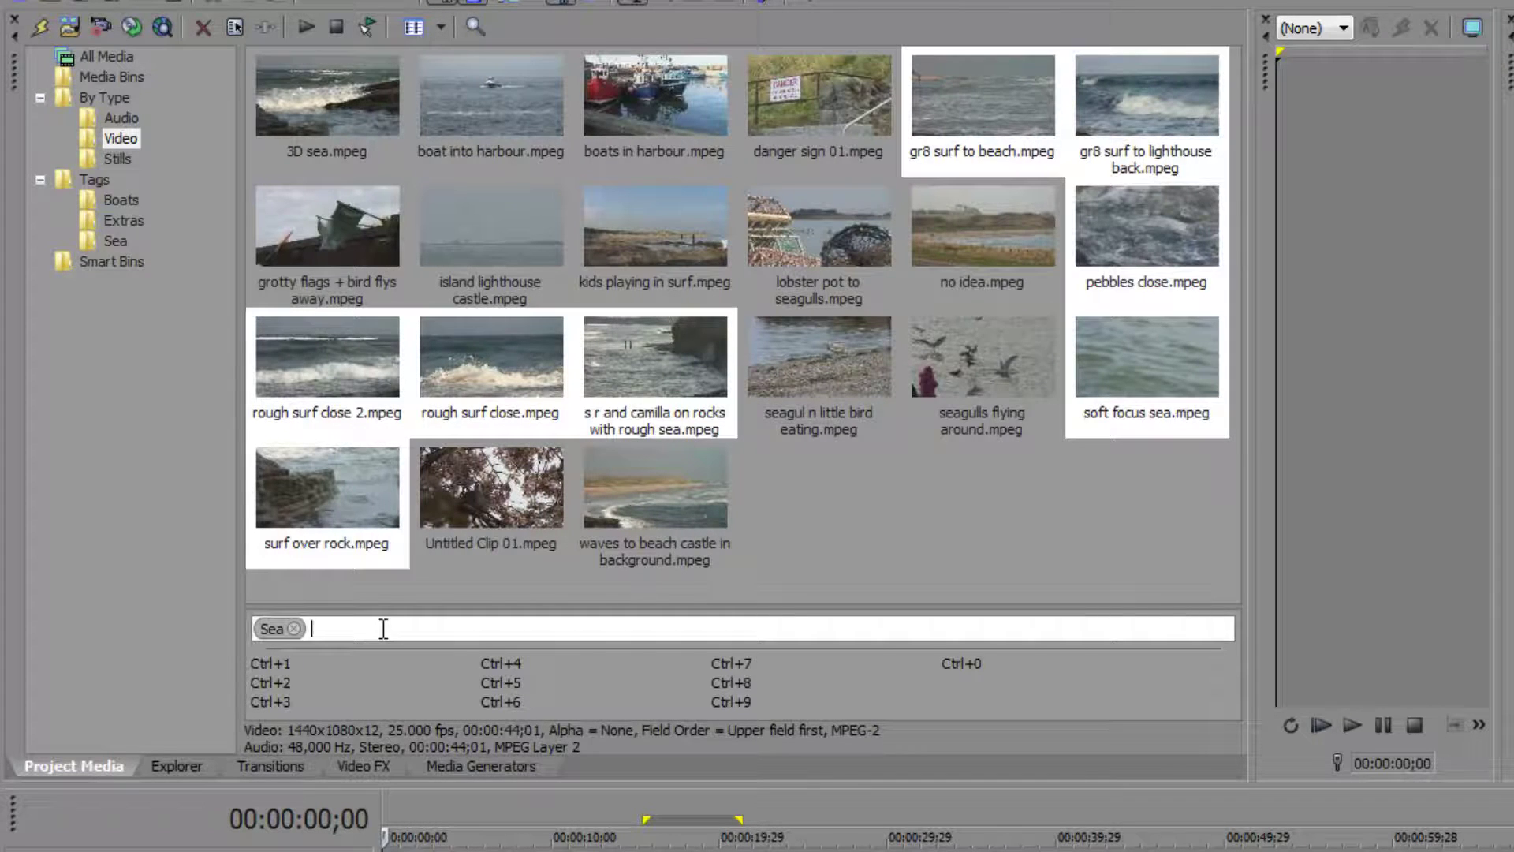
pyautogui.click(106, 236)
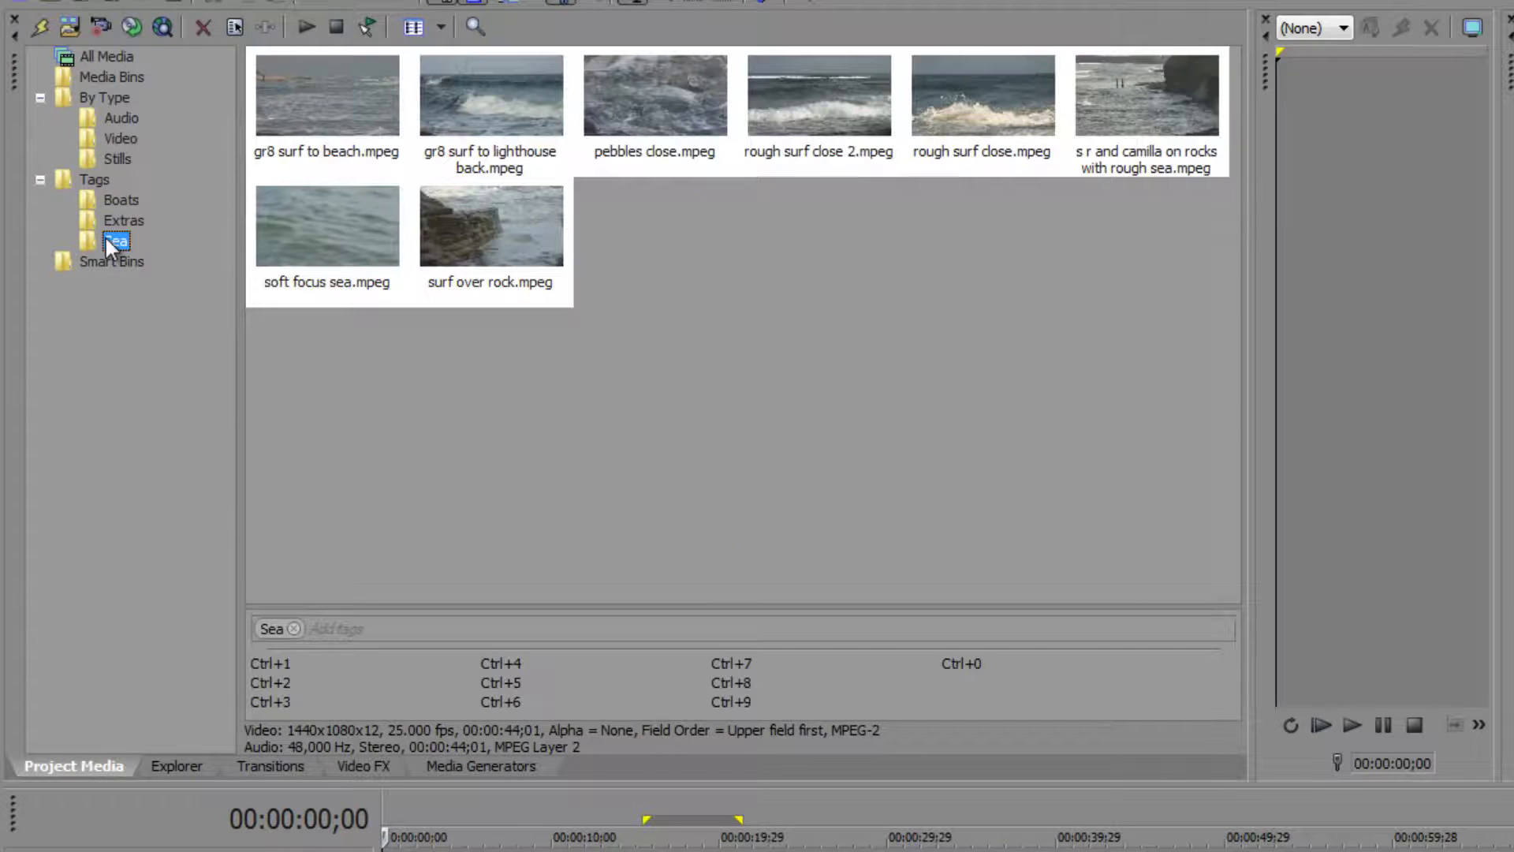
# - From the full video list, add "Sea" as a second tag to boat into harbour.mpeg
pyautogui.click(113, 136)
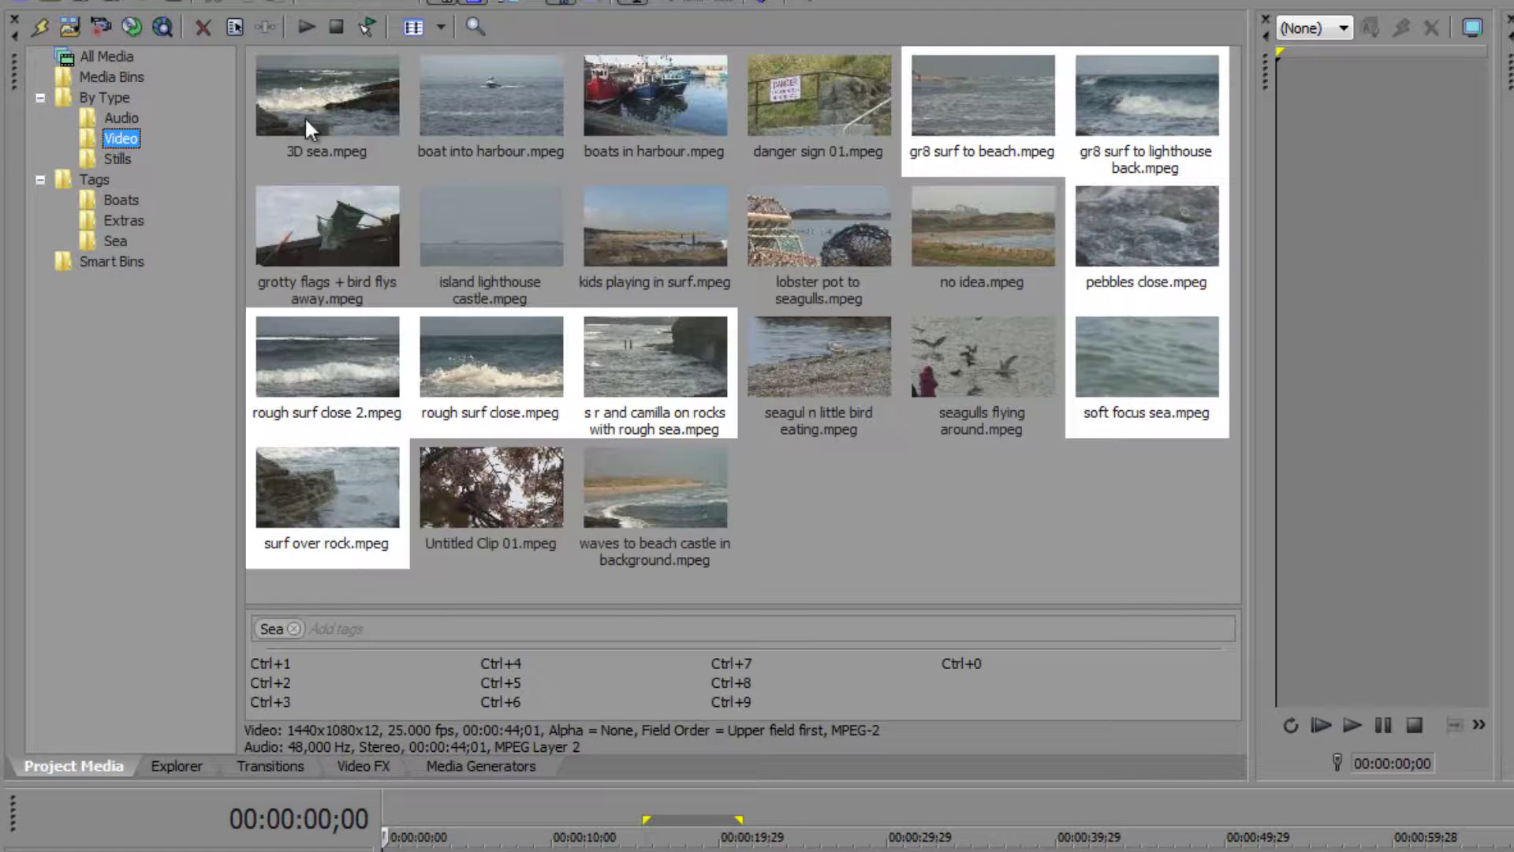
pyautogui.click(442, 125)
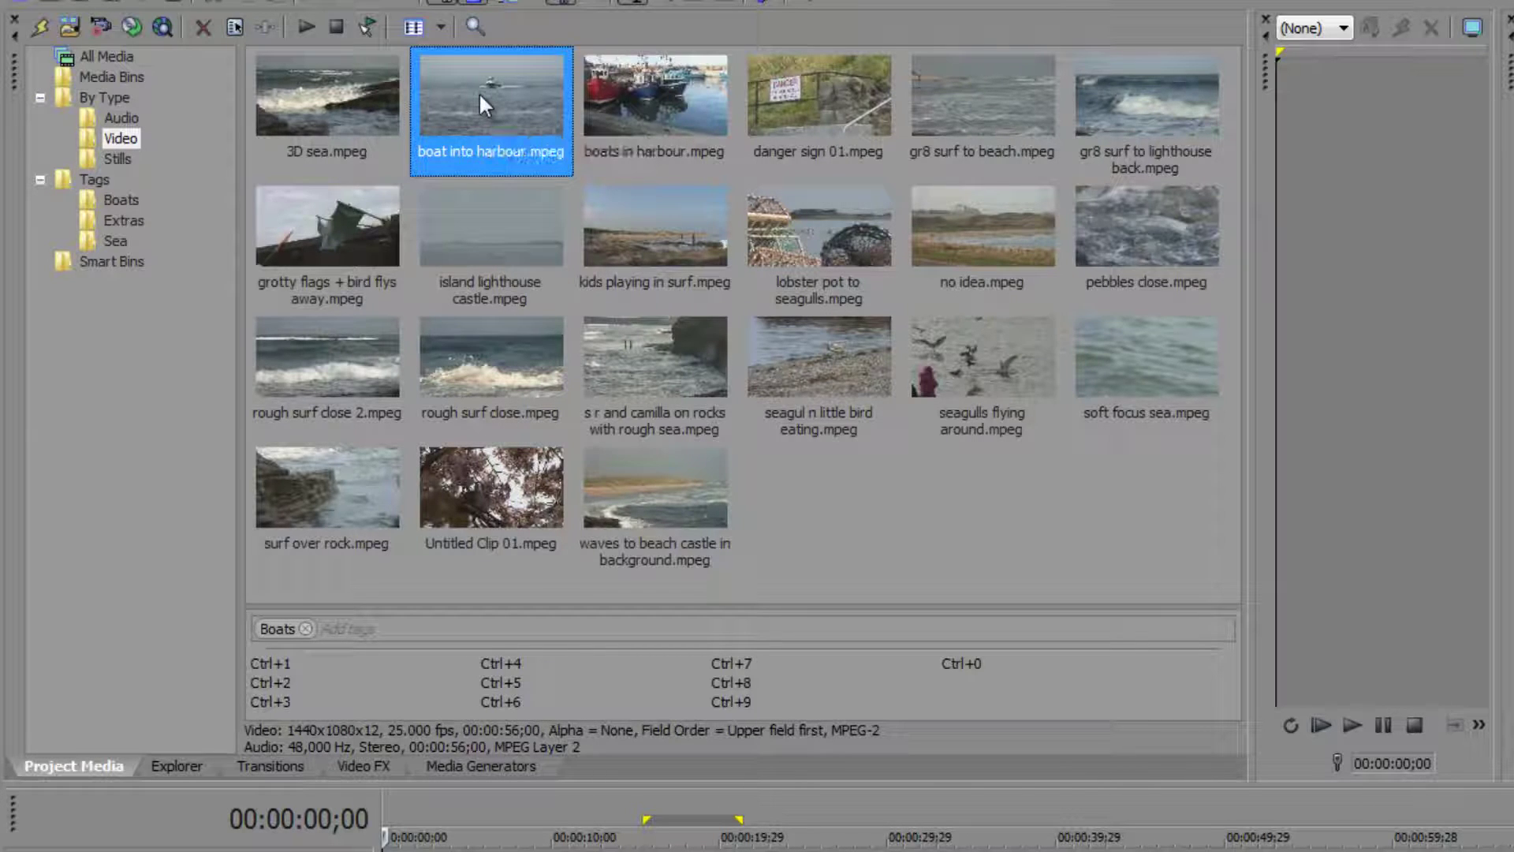
pyautogui.click(357, 628)
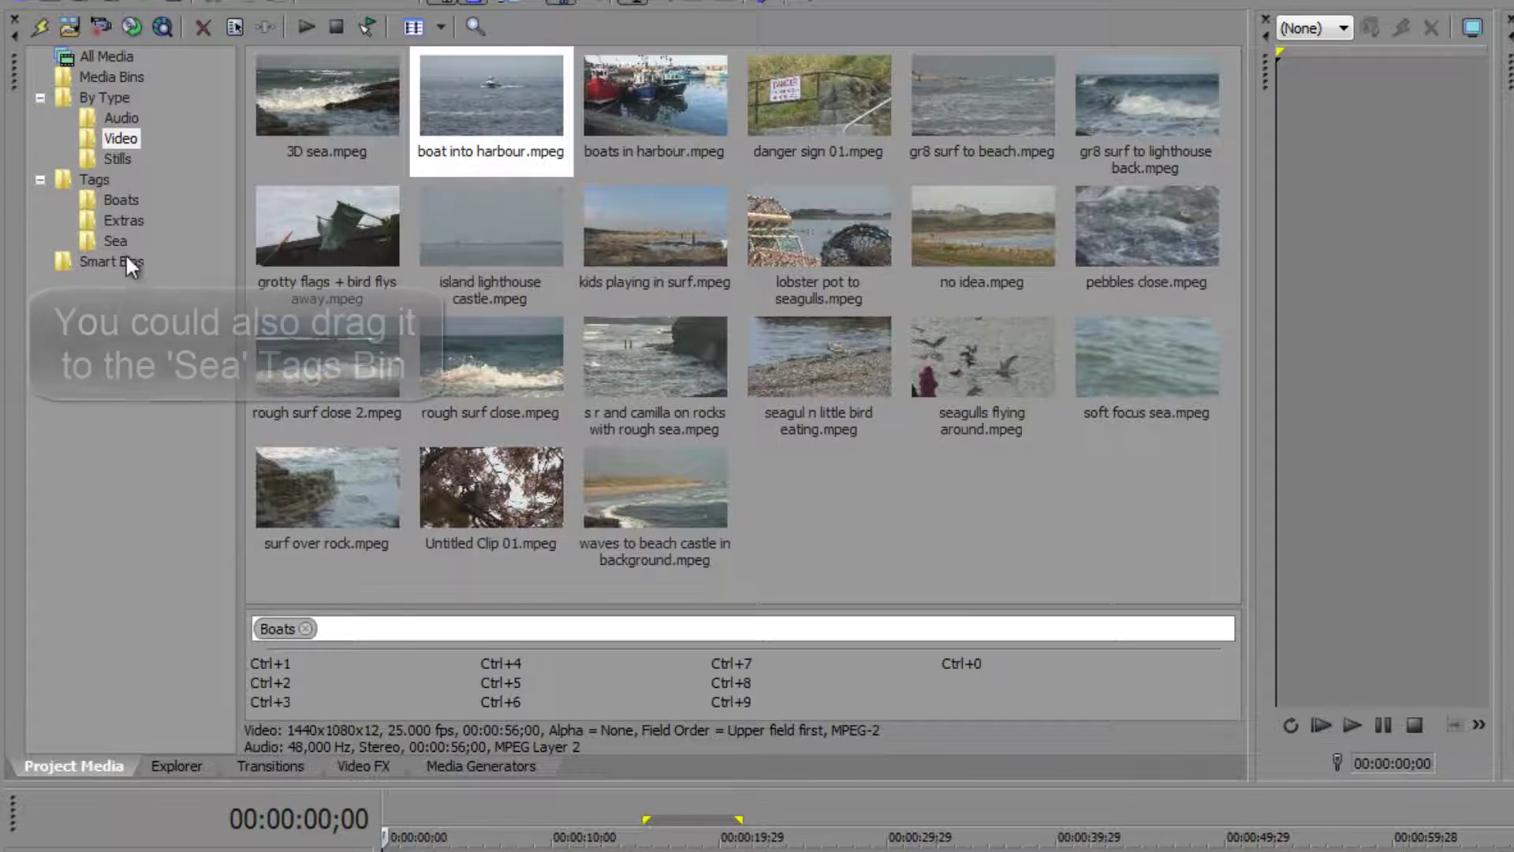
pyautogui.write('Sea')
pyautogui.press('Return')
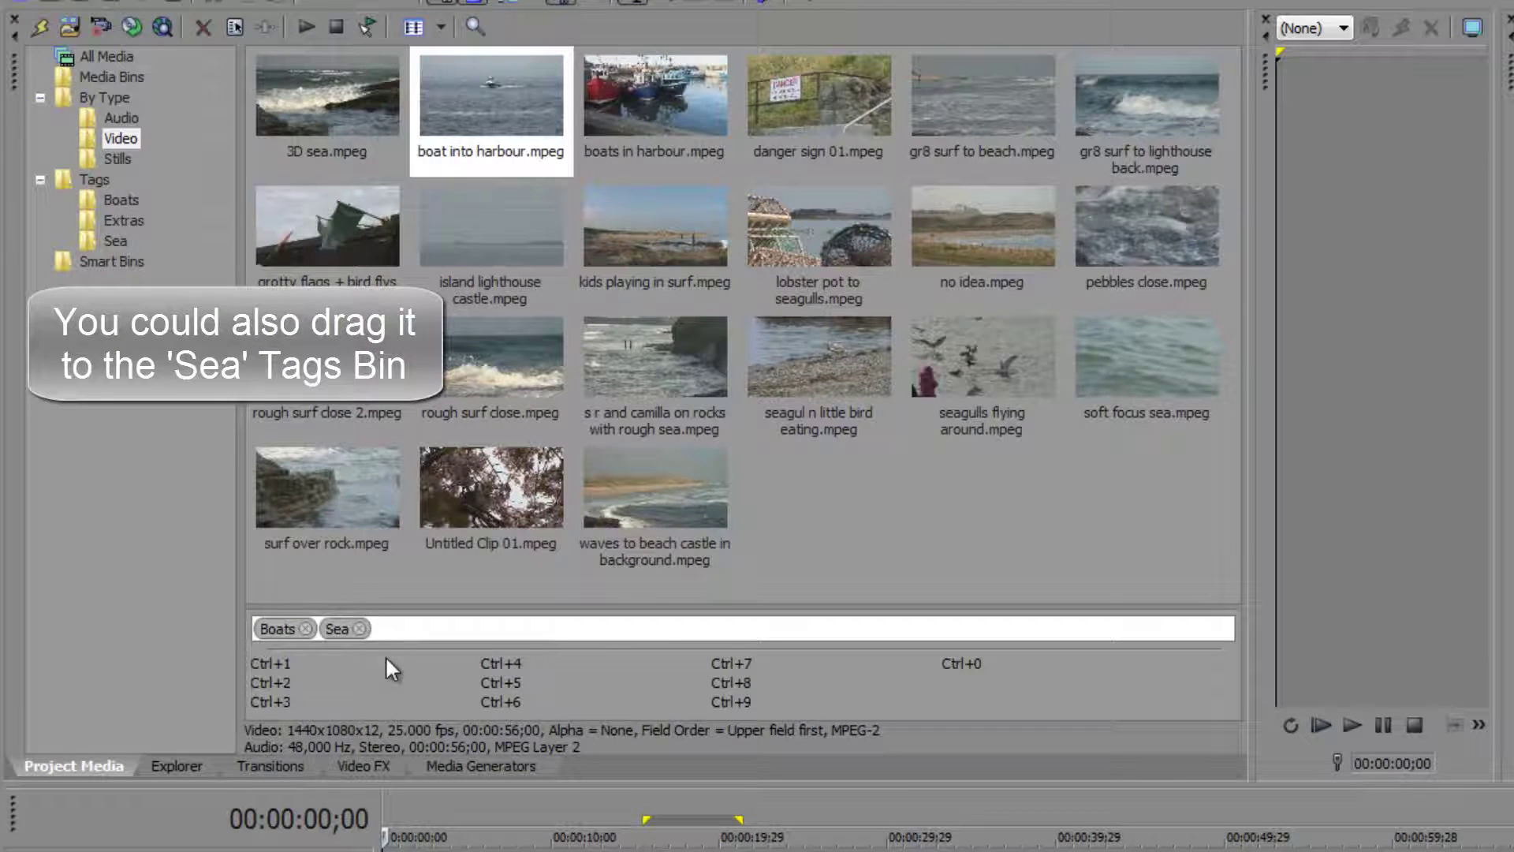
# - Check the clips filed under the Boats and Sea tags for boat into harbour.mpeg and return to the full video list
pyautogui.click(115, 238)
pyautogui.moveTo(303, 87); pyautogui.dragTo(120, 201)
pyautogui.click(120, 200)
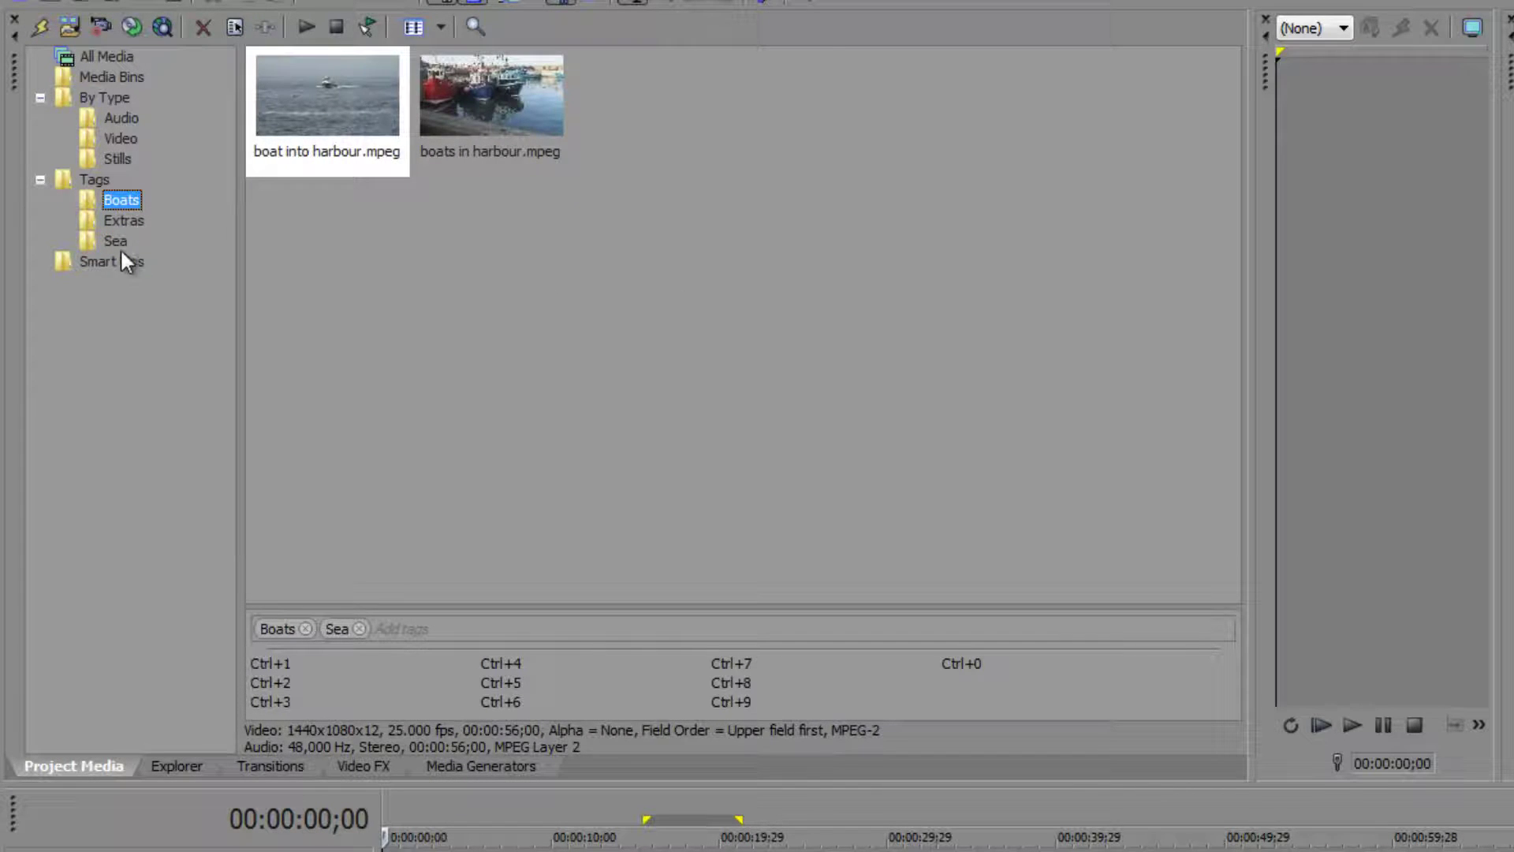
pyautogui.click(118, 240)
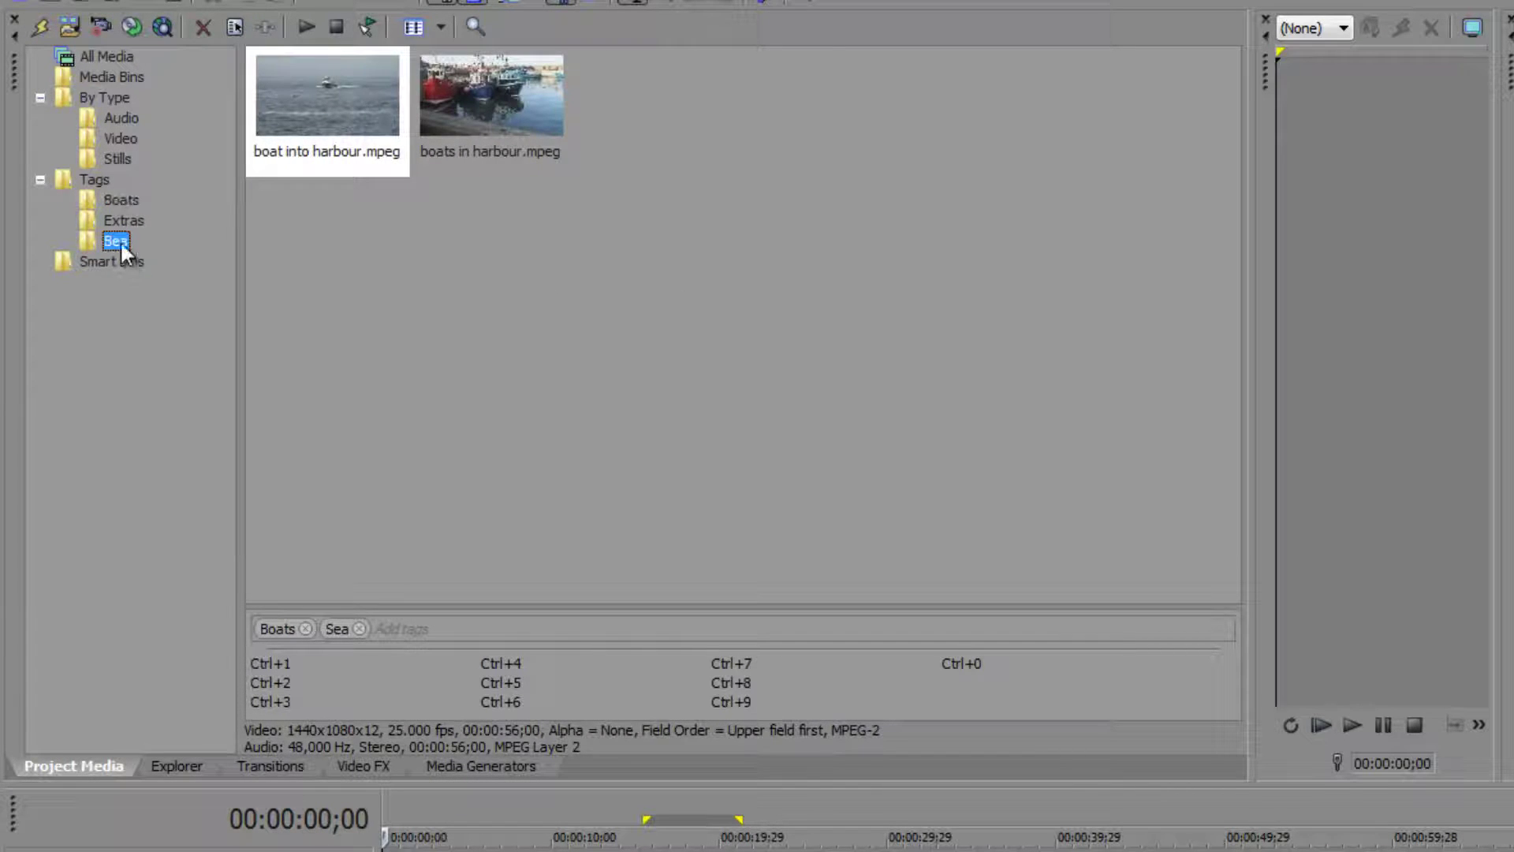
pyautogui.click(125, 131)
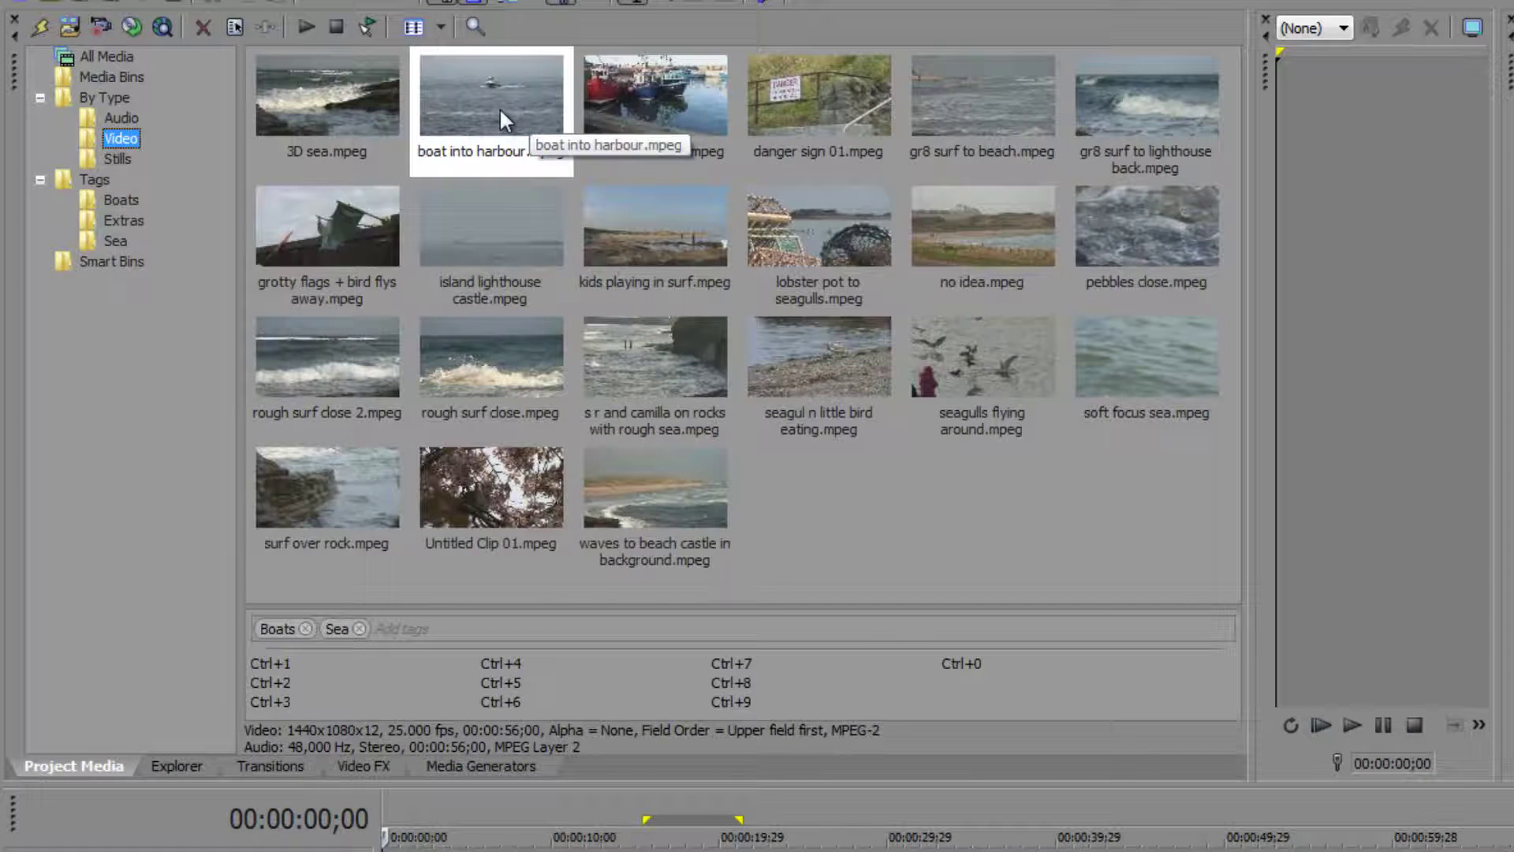
# - Remove the Sea tag from boat into harbour.mpeg, check the Sea tag's clips and return to the full video list
pyautogui.click(499, 107)
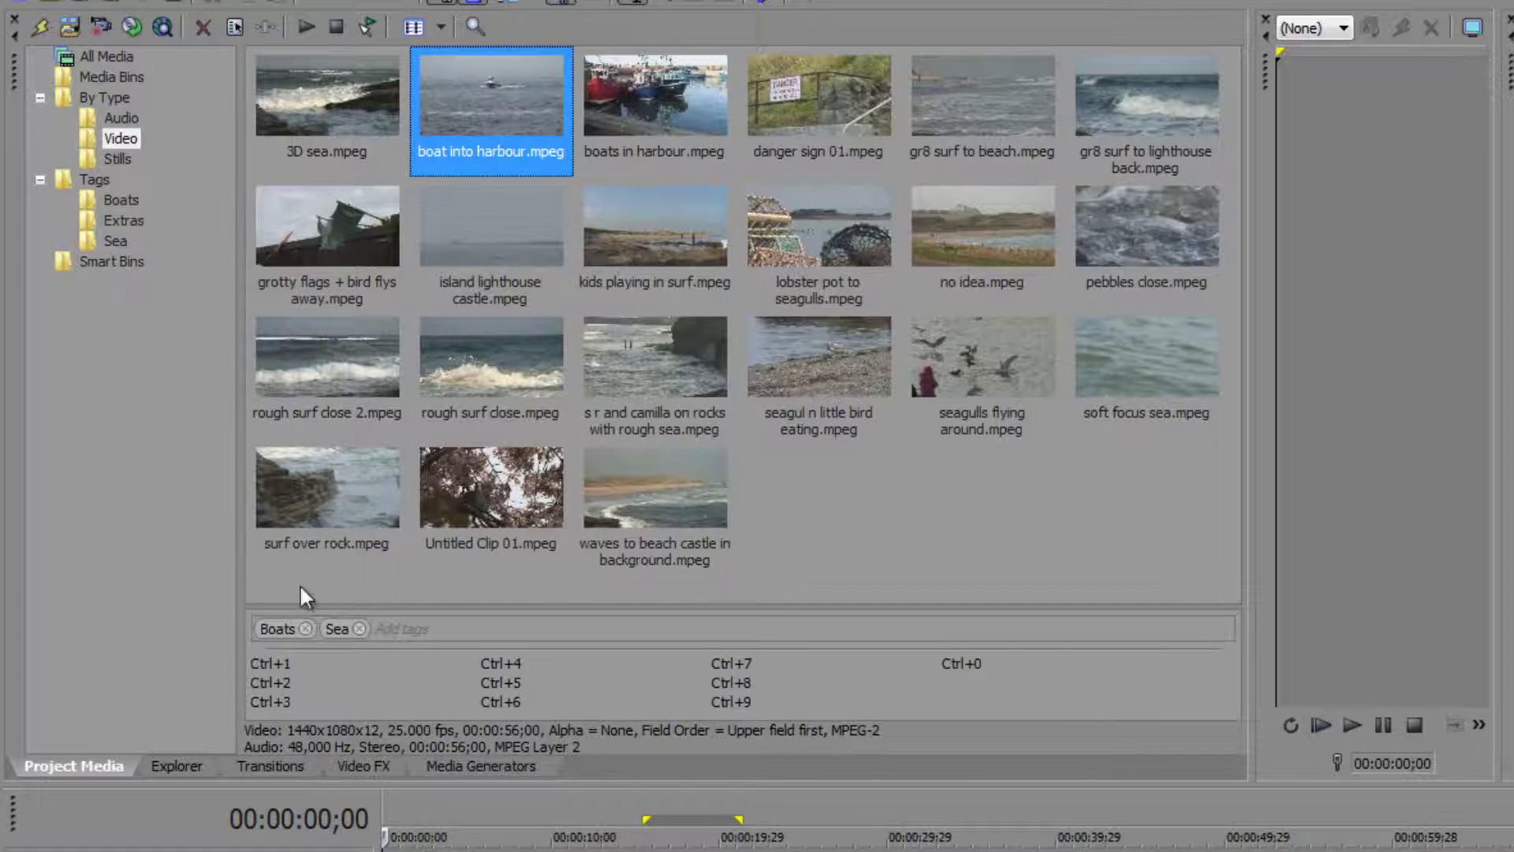
pyautogui.click(359, 629)
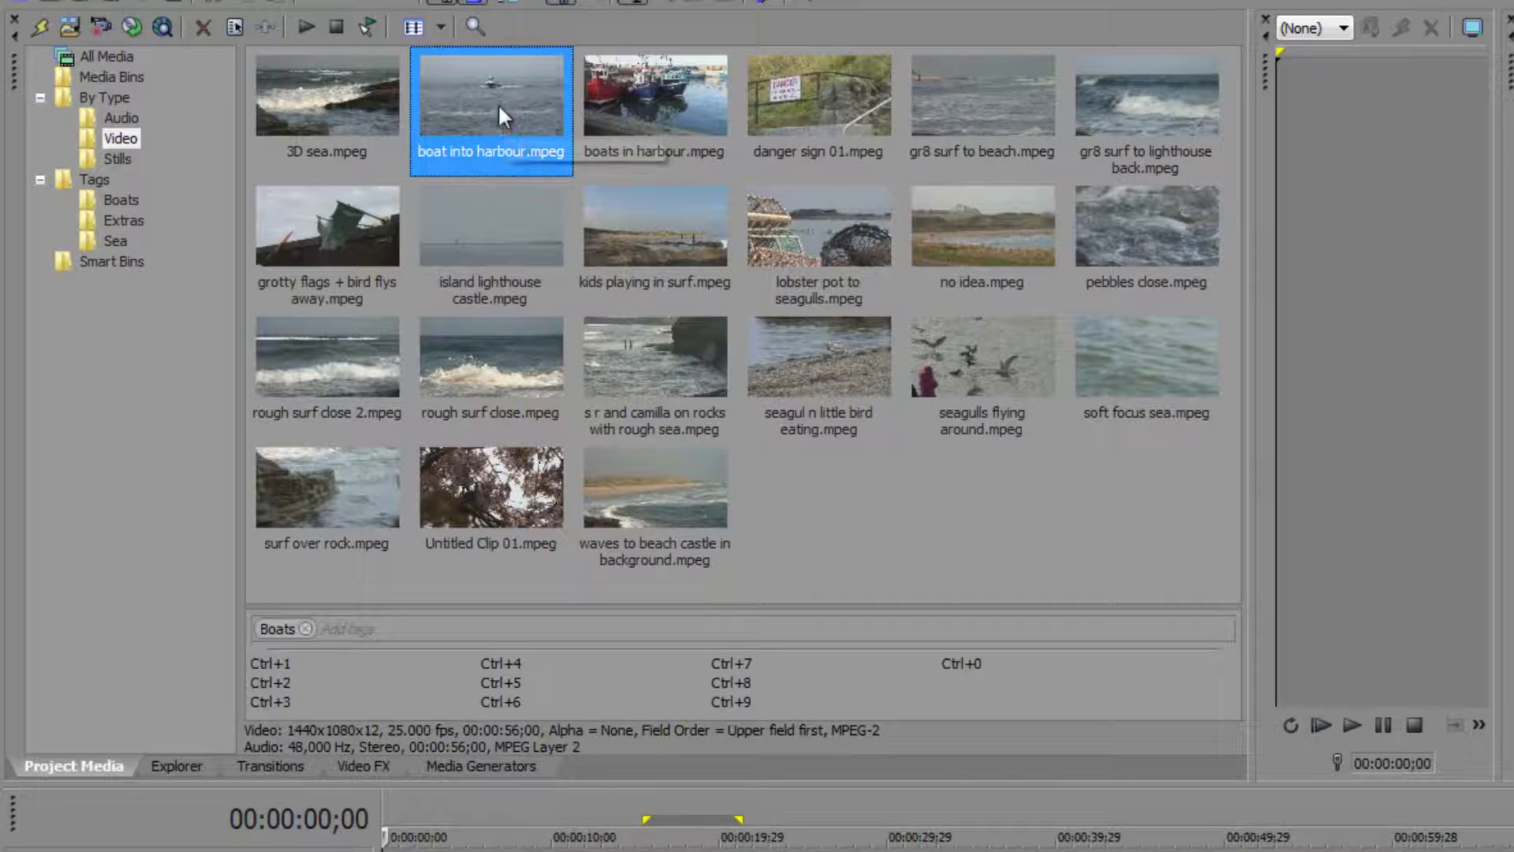
pyautogui.click(112, 238)
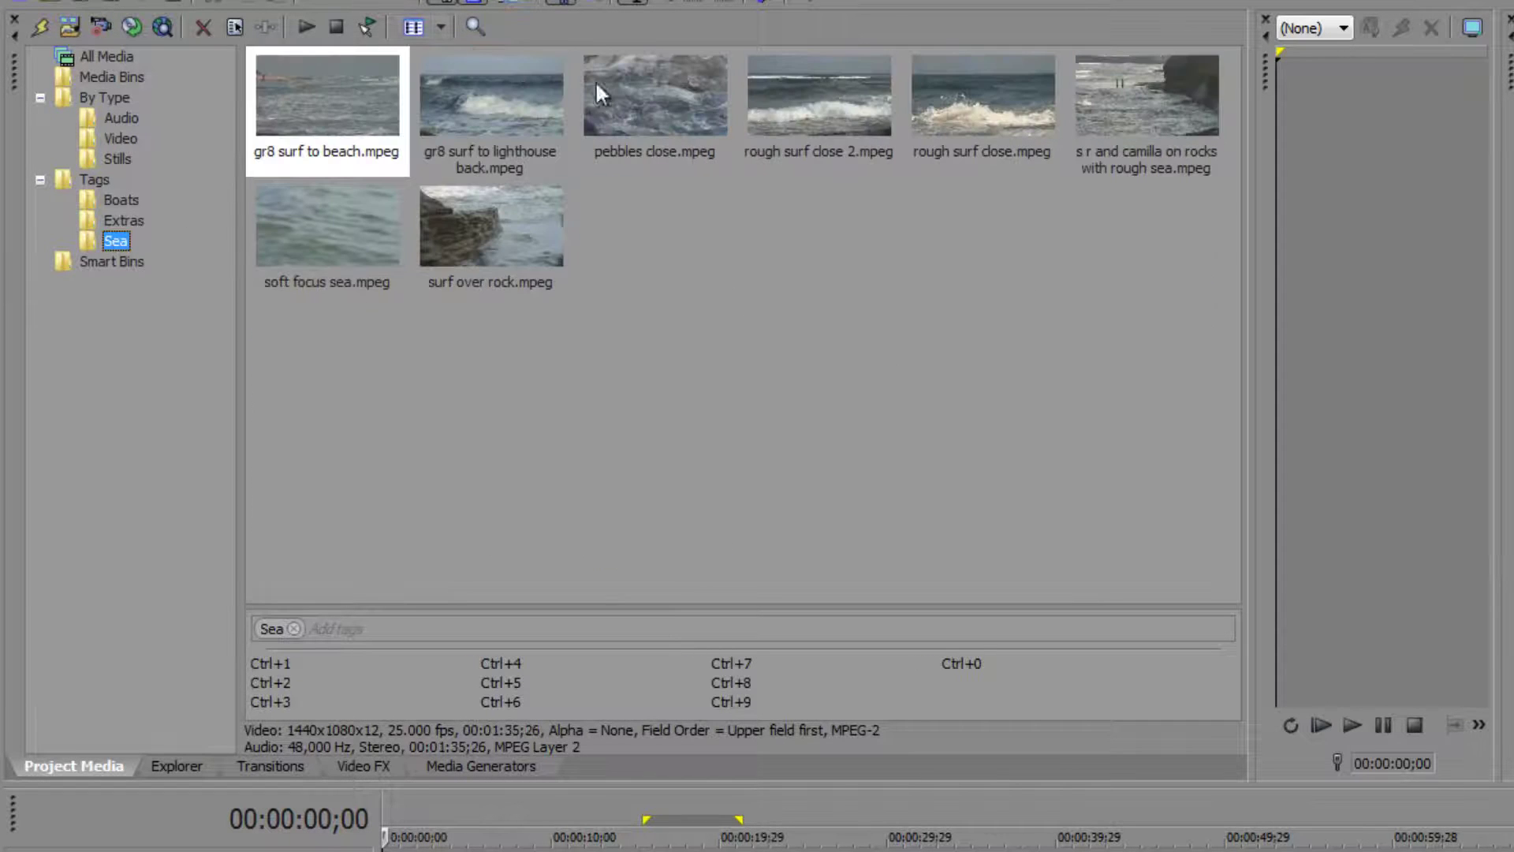
pyautogui.click(118, 138)
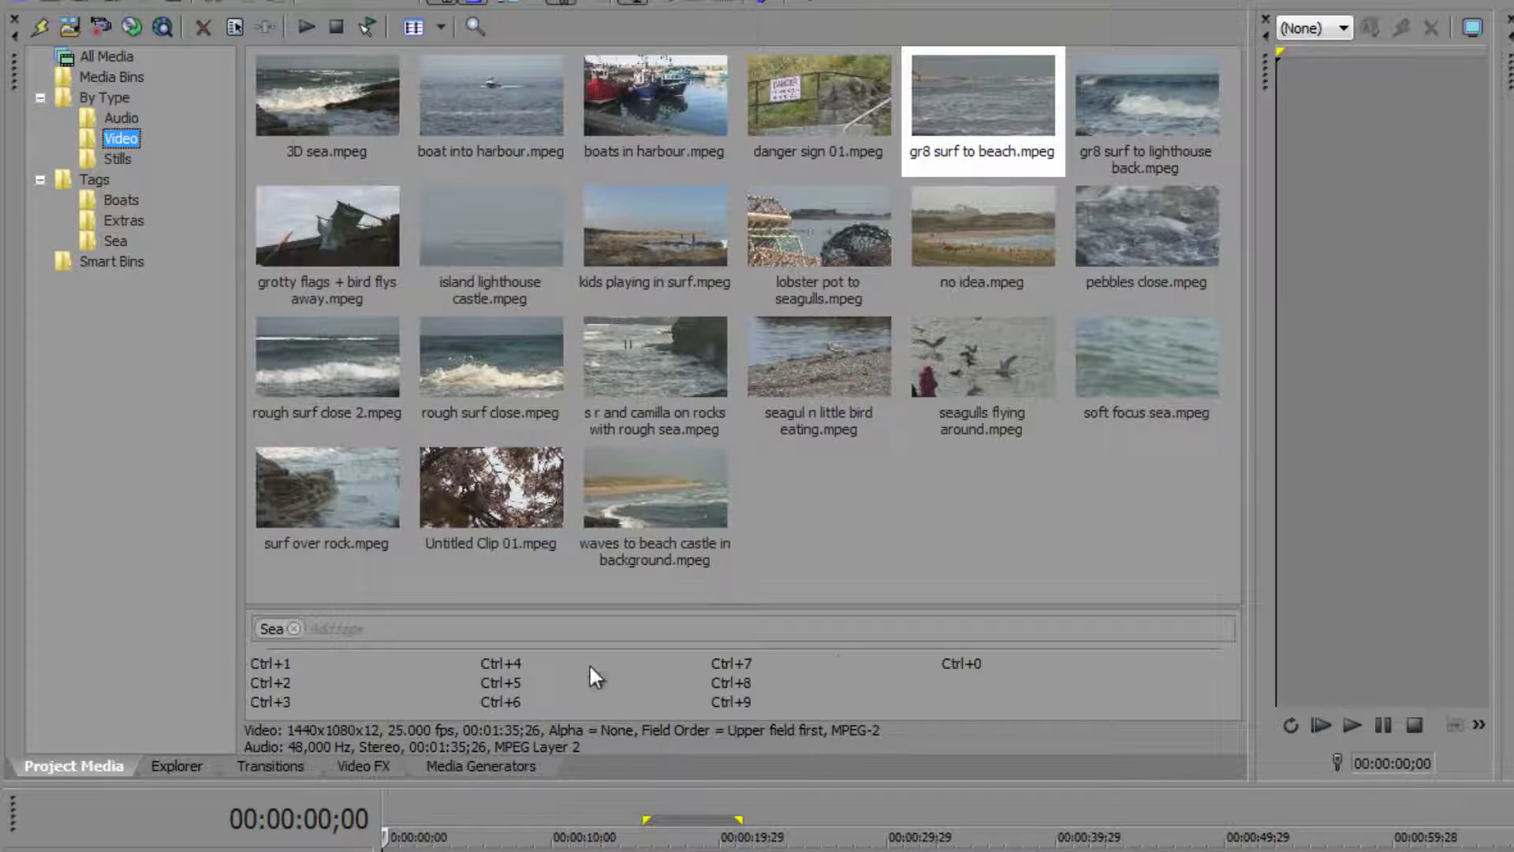
# - Set quick tag 1 to "Sea" and apply it to boat into harbour.mpeg
pyautogui.rightClick(321, 666)
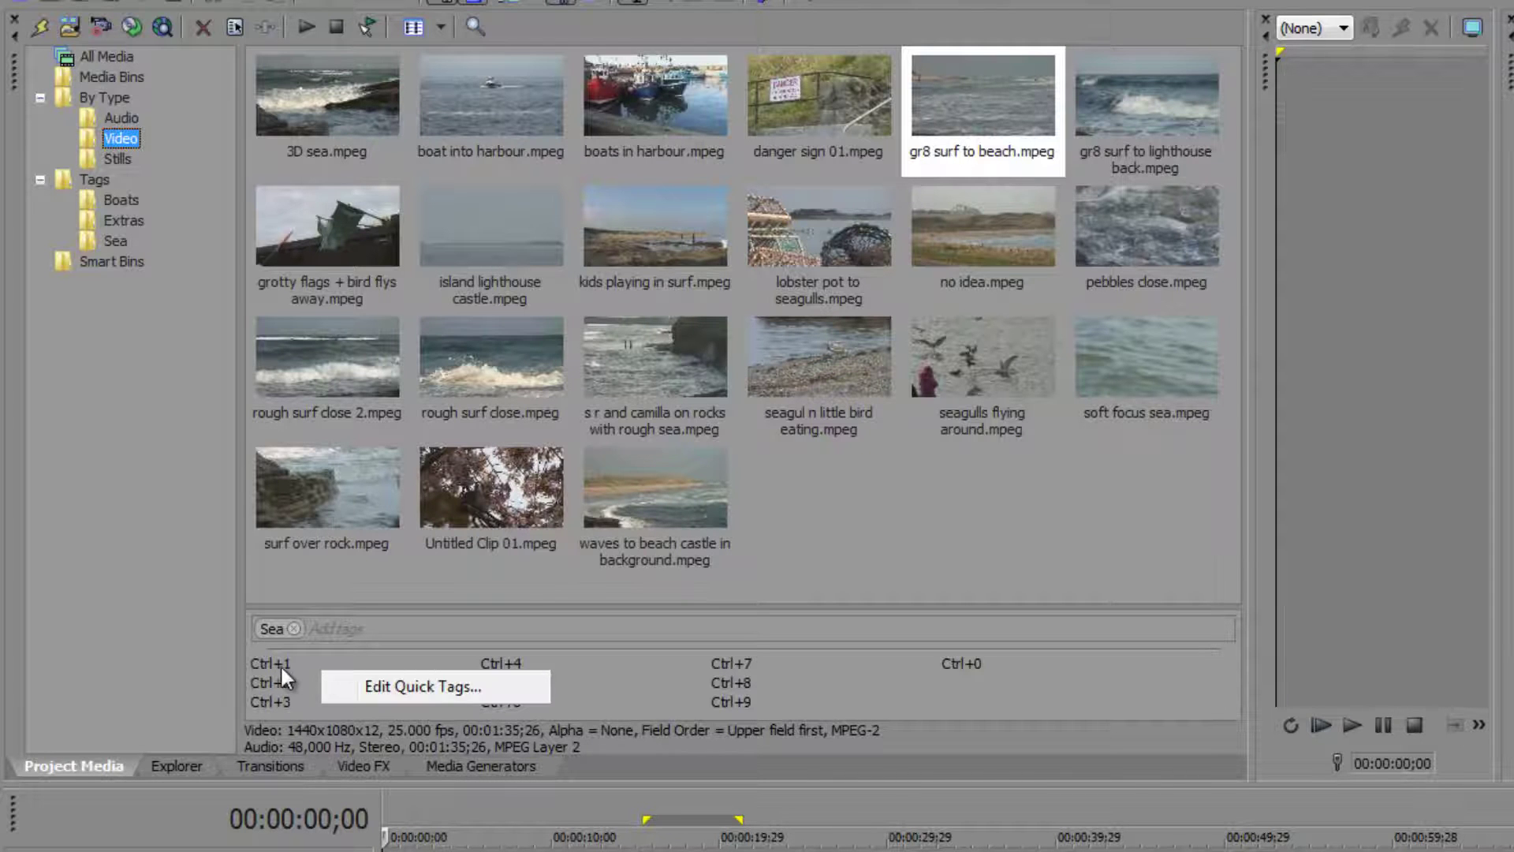
pyautogui.click(356, 683)
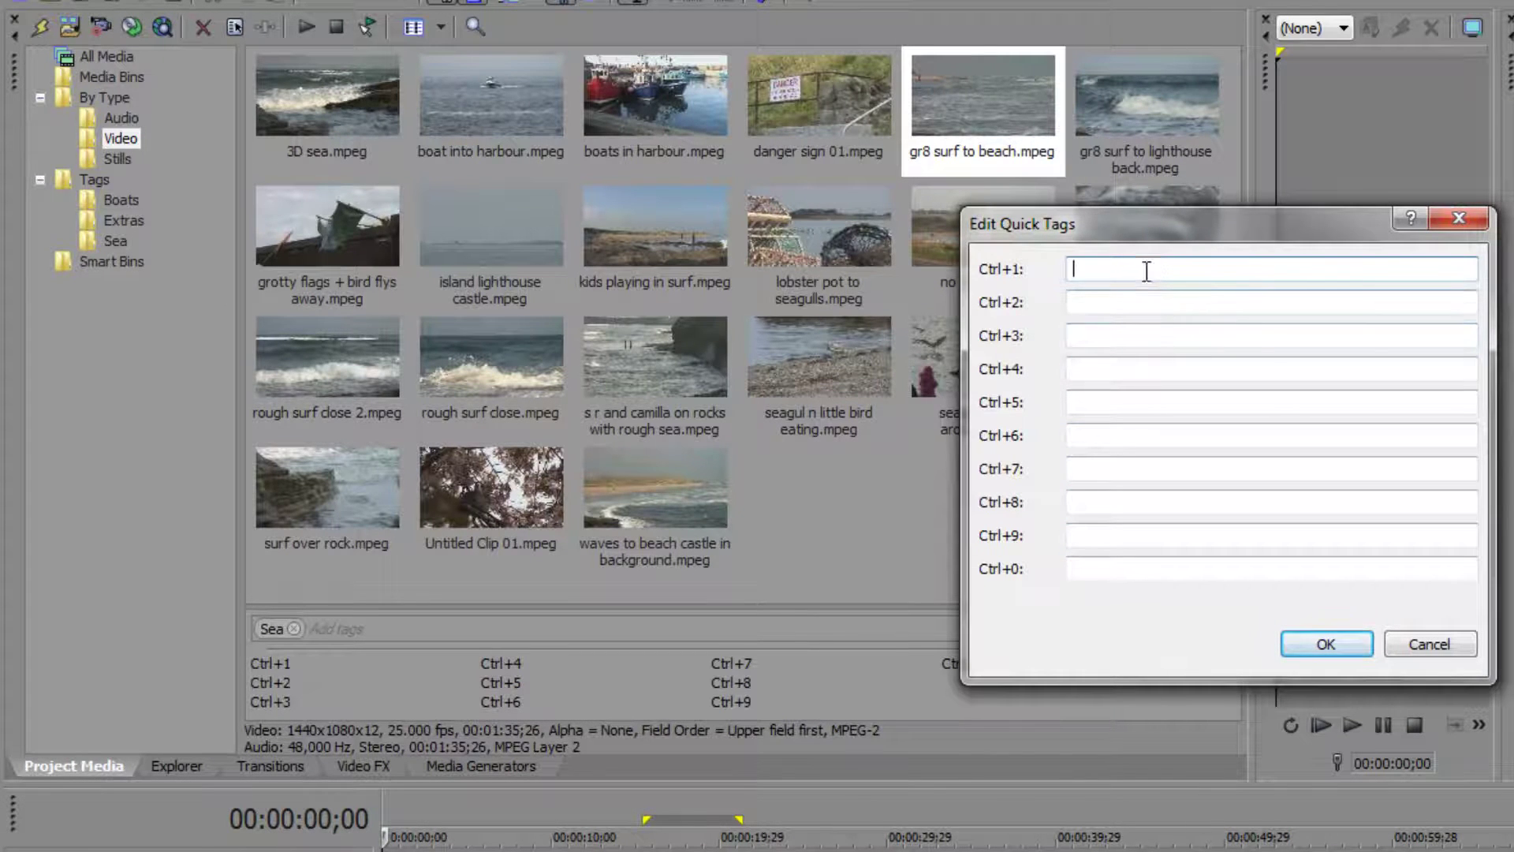
pyautogui.write('Sea')
pyautogui.click(1313, 650)
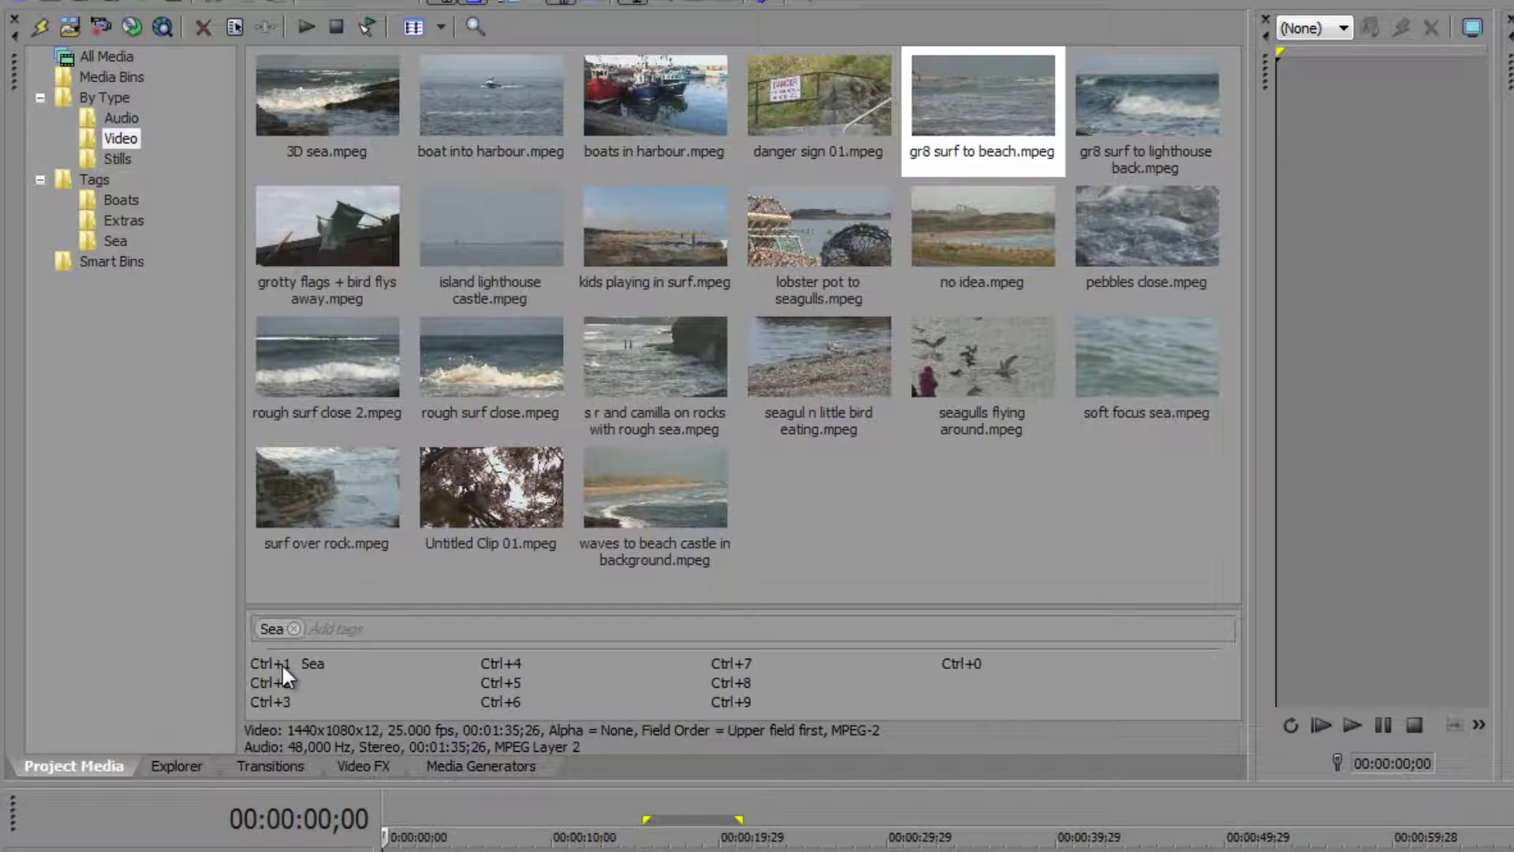
pyautogui.click(504, 93)
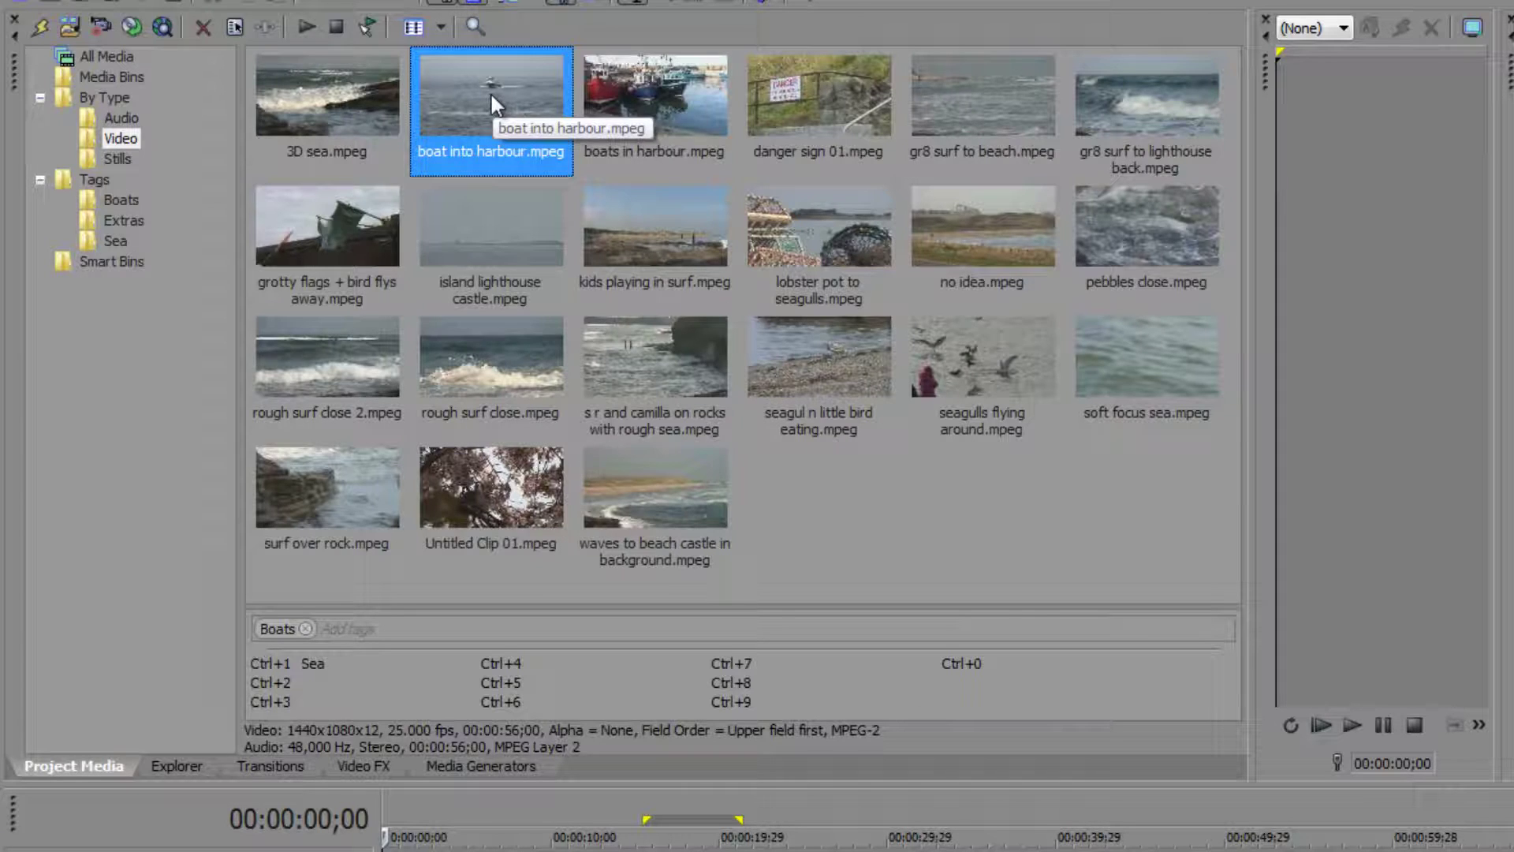
pyautogui.hotkey('ctrl', '1')
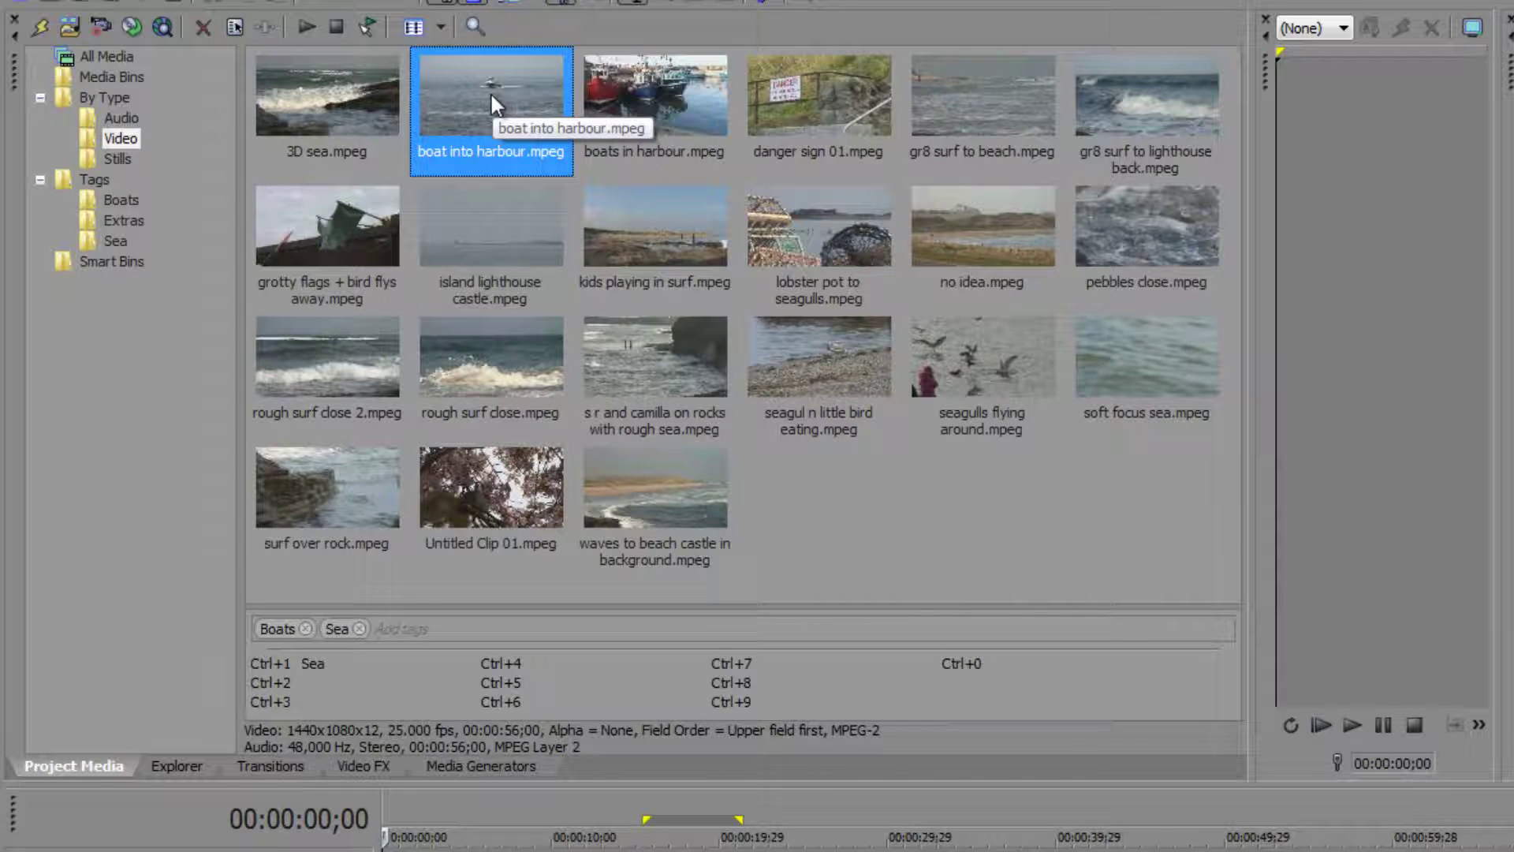
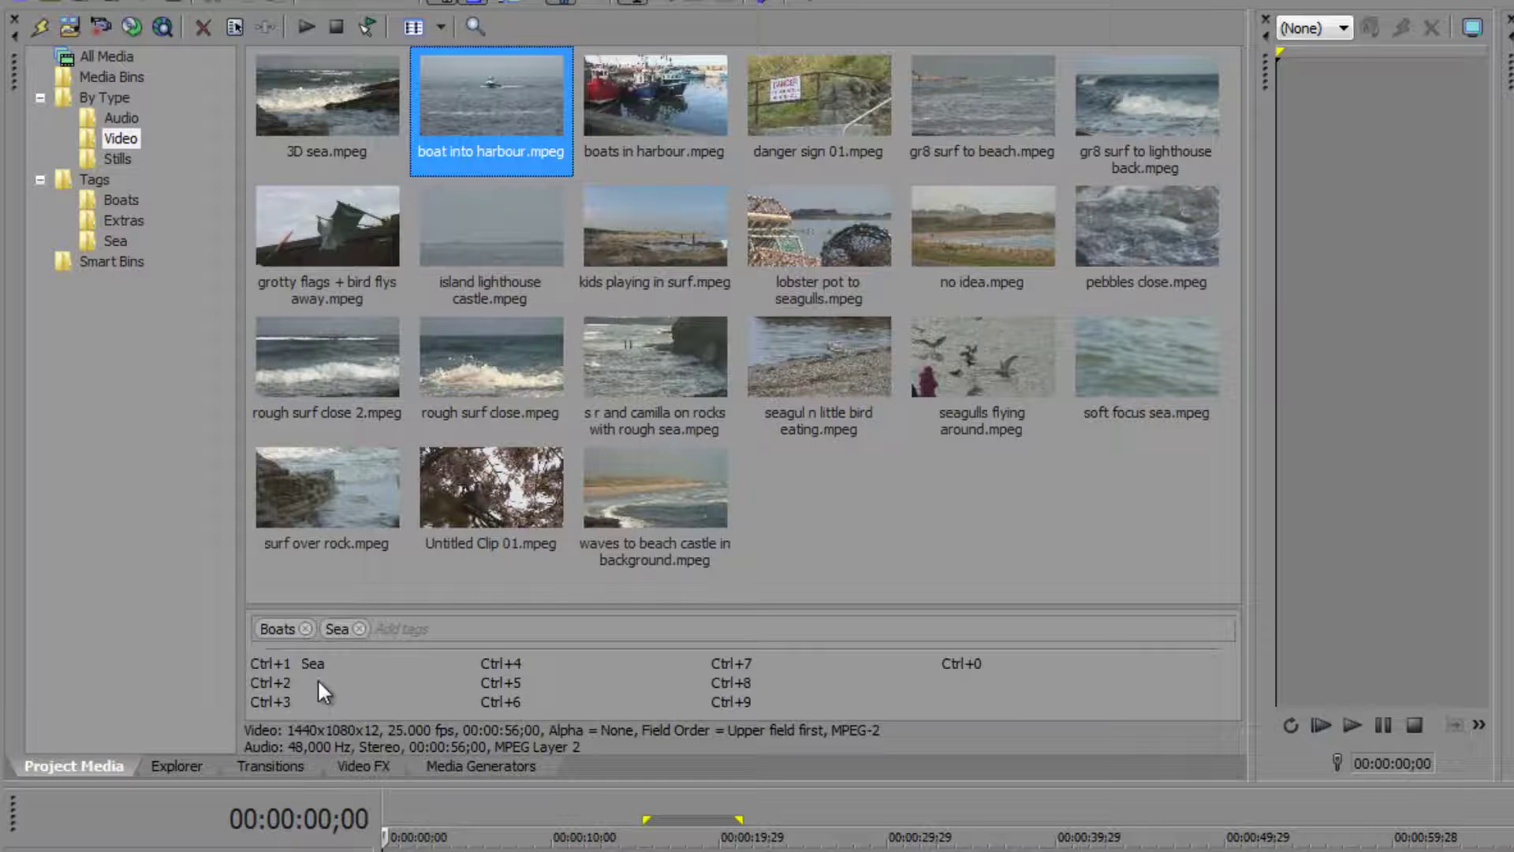
# - Set quick tag 2 to "Rocks" in the quick tag settings
pyautogui.rightClick(319, 683)
pyautogui.click(403, 701)
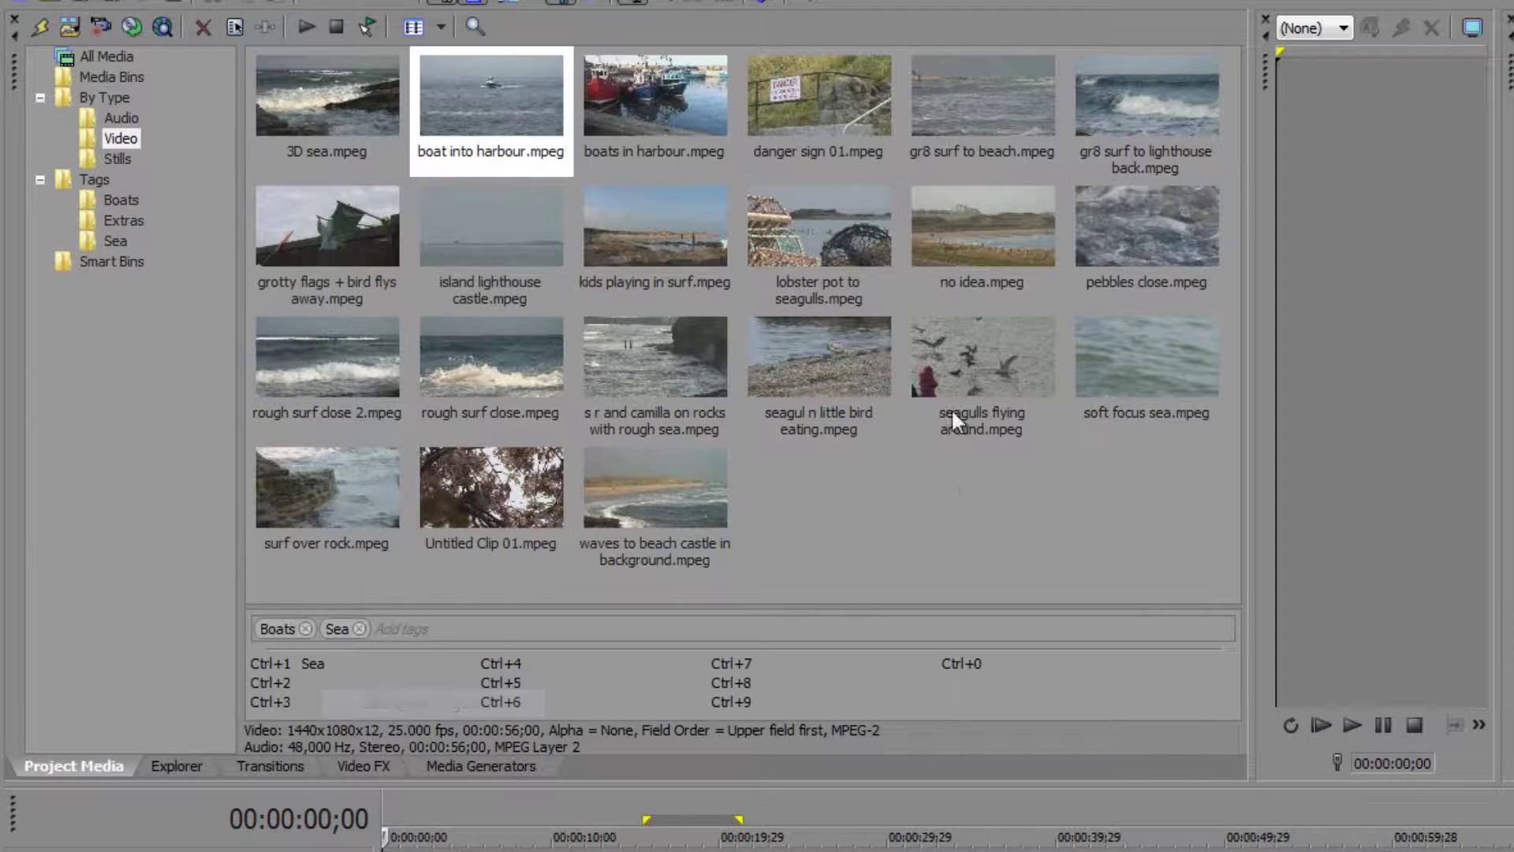
pyautogui.click(1142, 303)
pyautogui.write('Rocks')
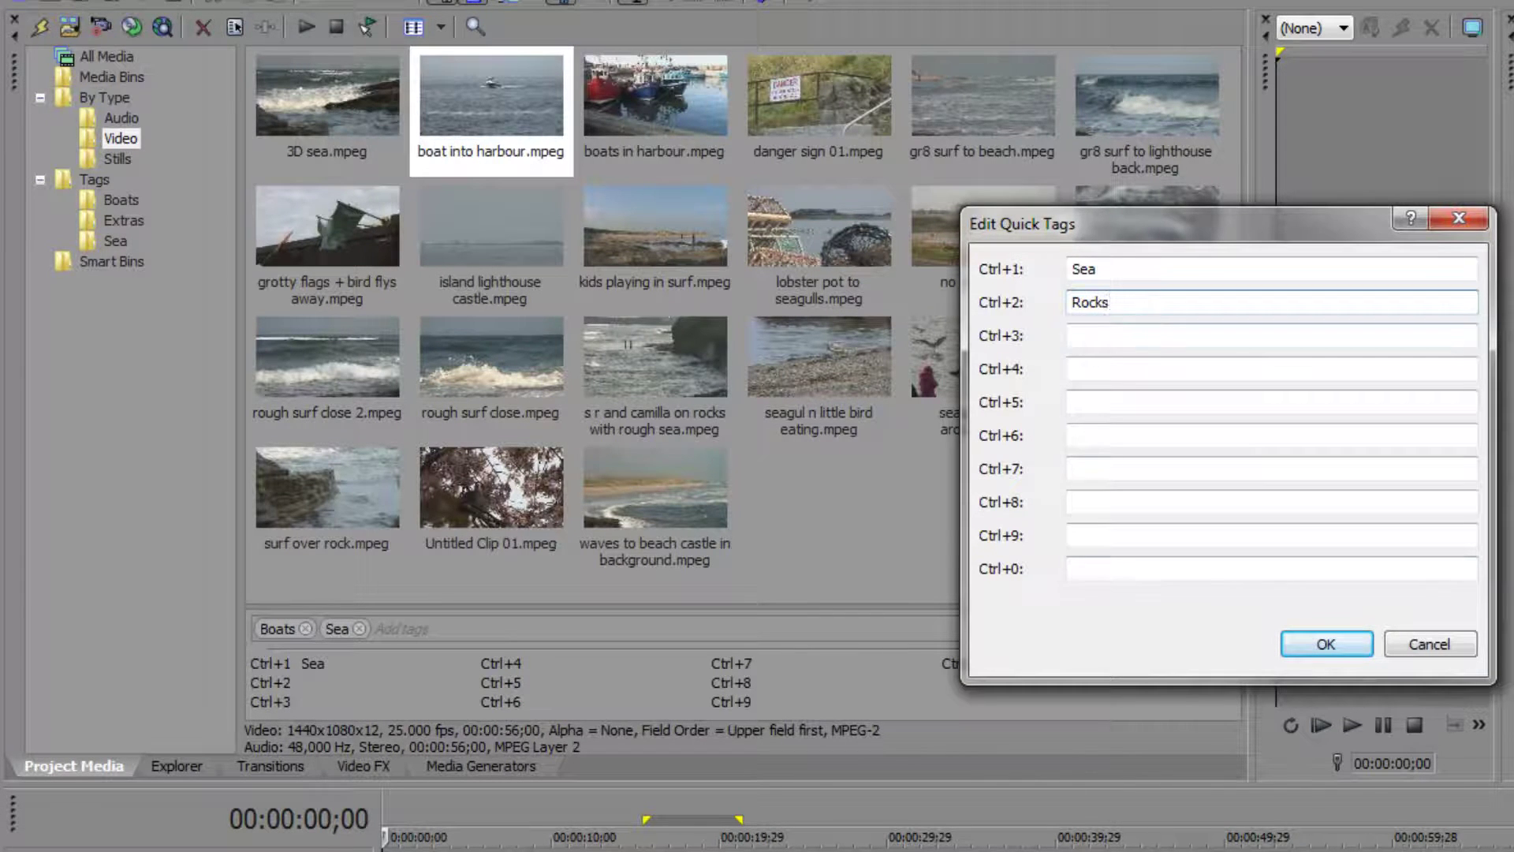
pyautogui.click(1317, 654)
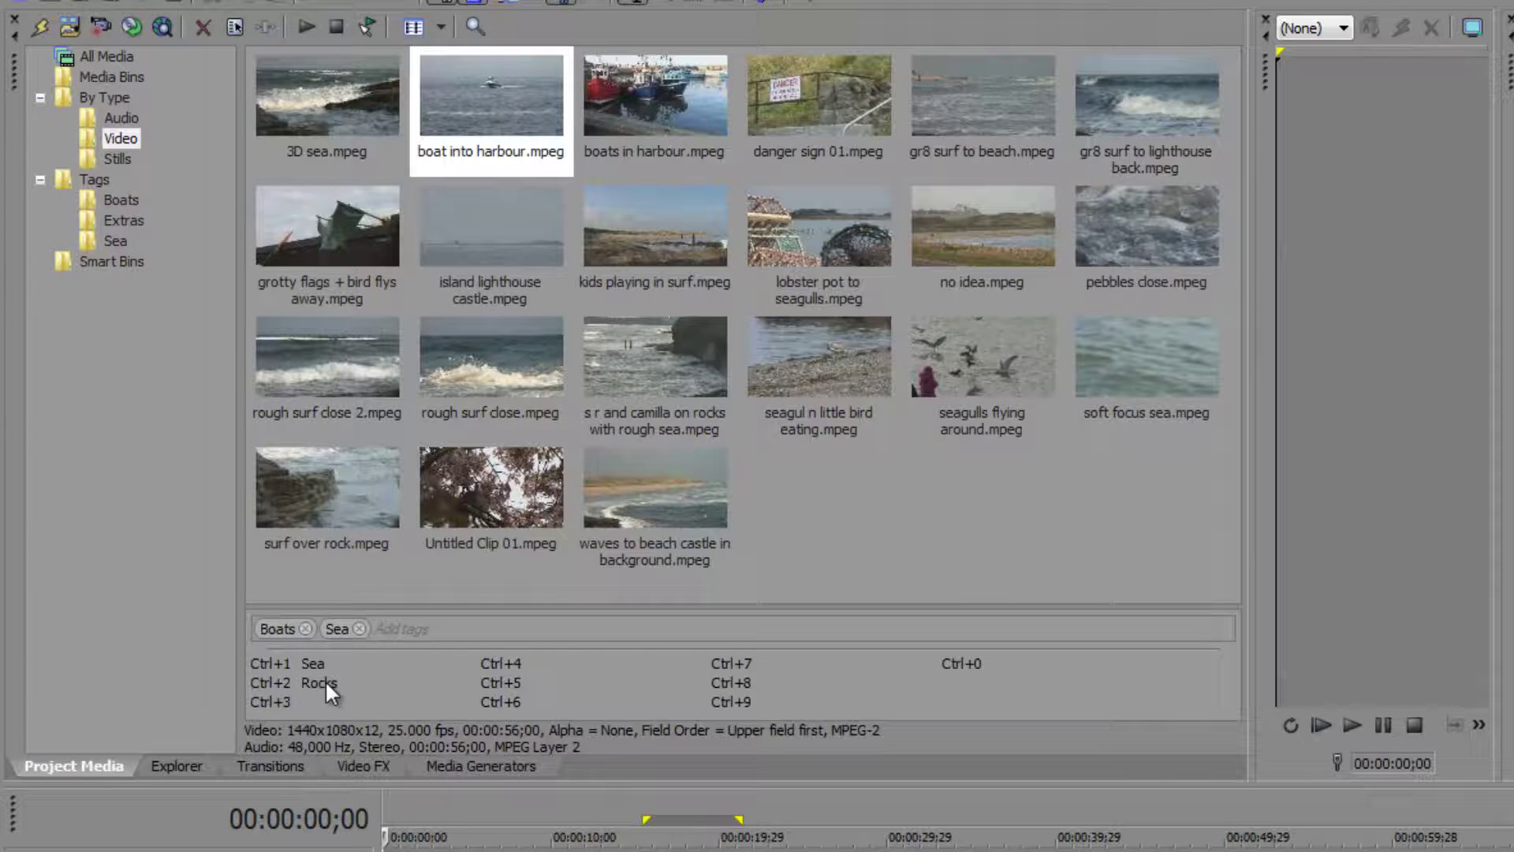
# - Apply the Rocks quick tag to 3D sea.mpeg, surf over rock.mpeg, kids playing in surf.mpeg and the on-rocks rough sea clip
pyautogui.click(305, 122)
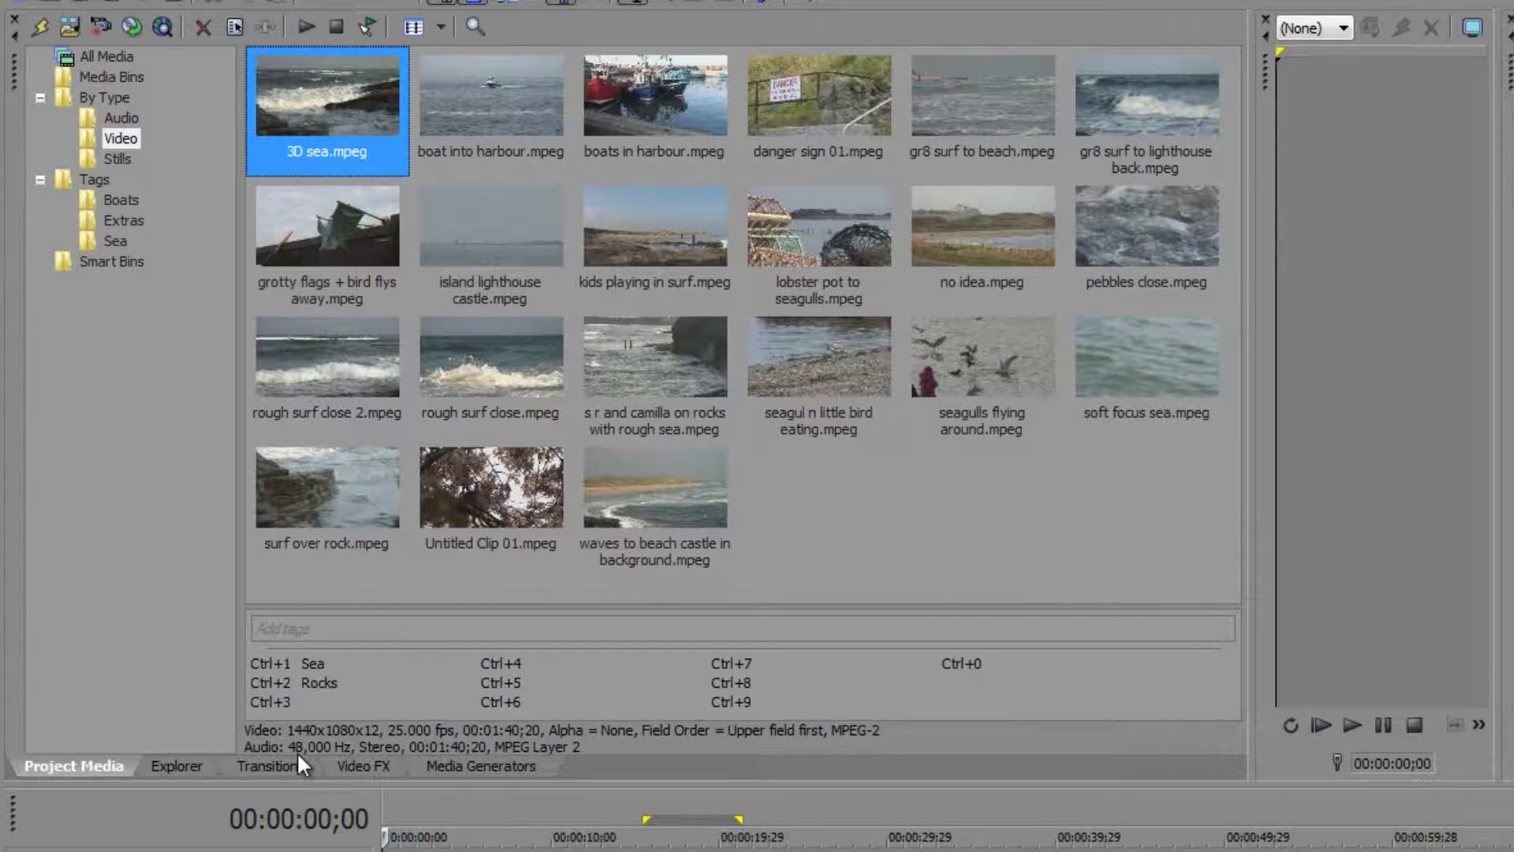
pyautogui.keyDown('ctrl'); pyautogui.click(308, 487); pyautogui.keyUp('ctrl')
pyautogui.hotkey('ctrl', '1')
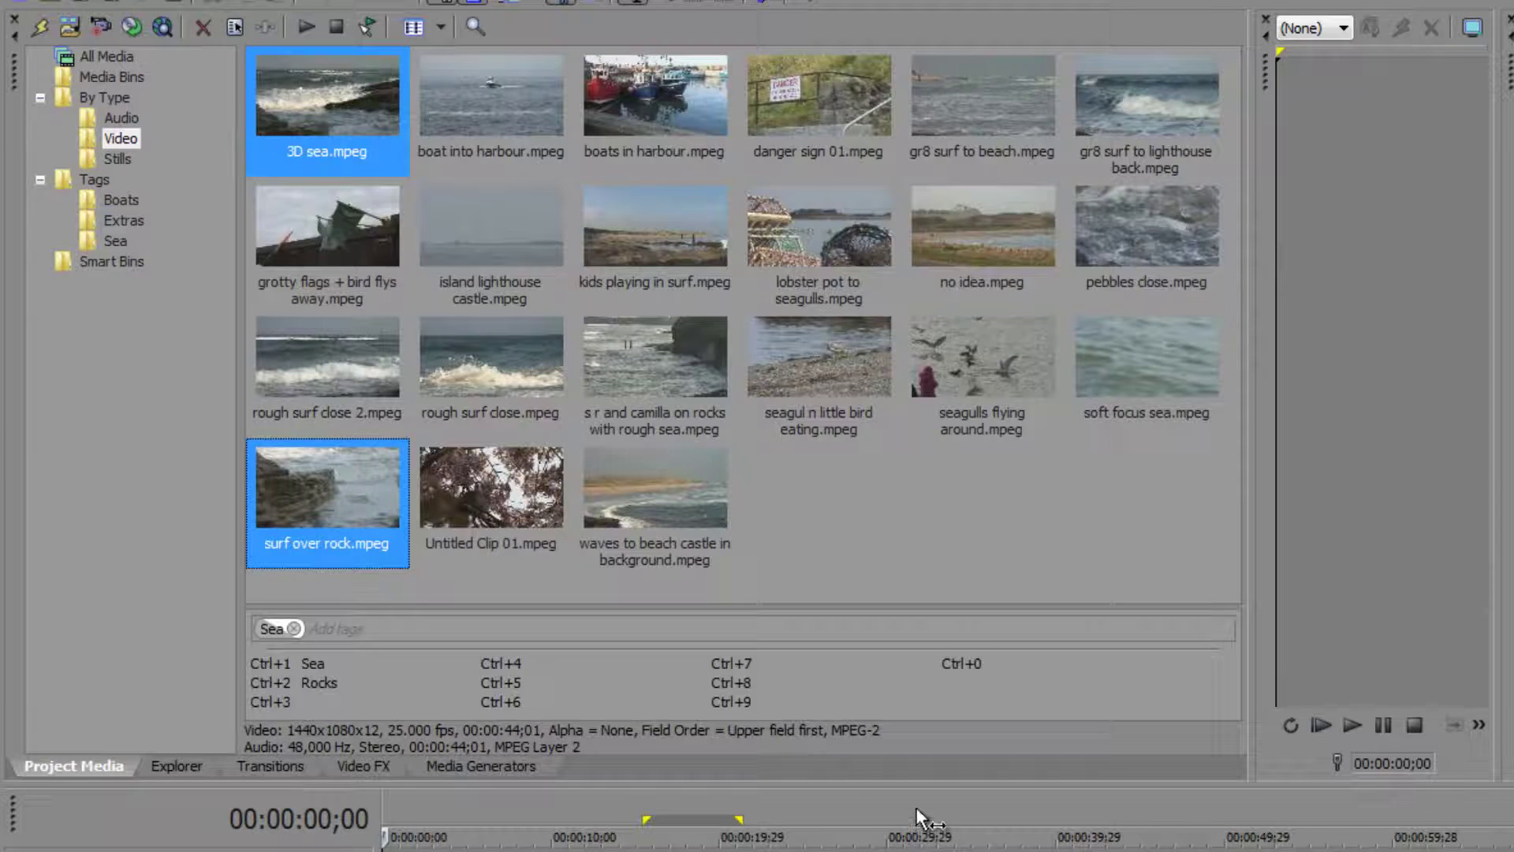
pyautogui.keyDown('ctrl'); pyautogui.click(677, 354); pyautogui.keyUp('ctrl')
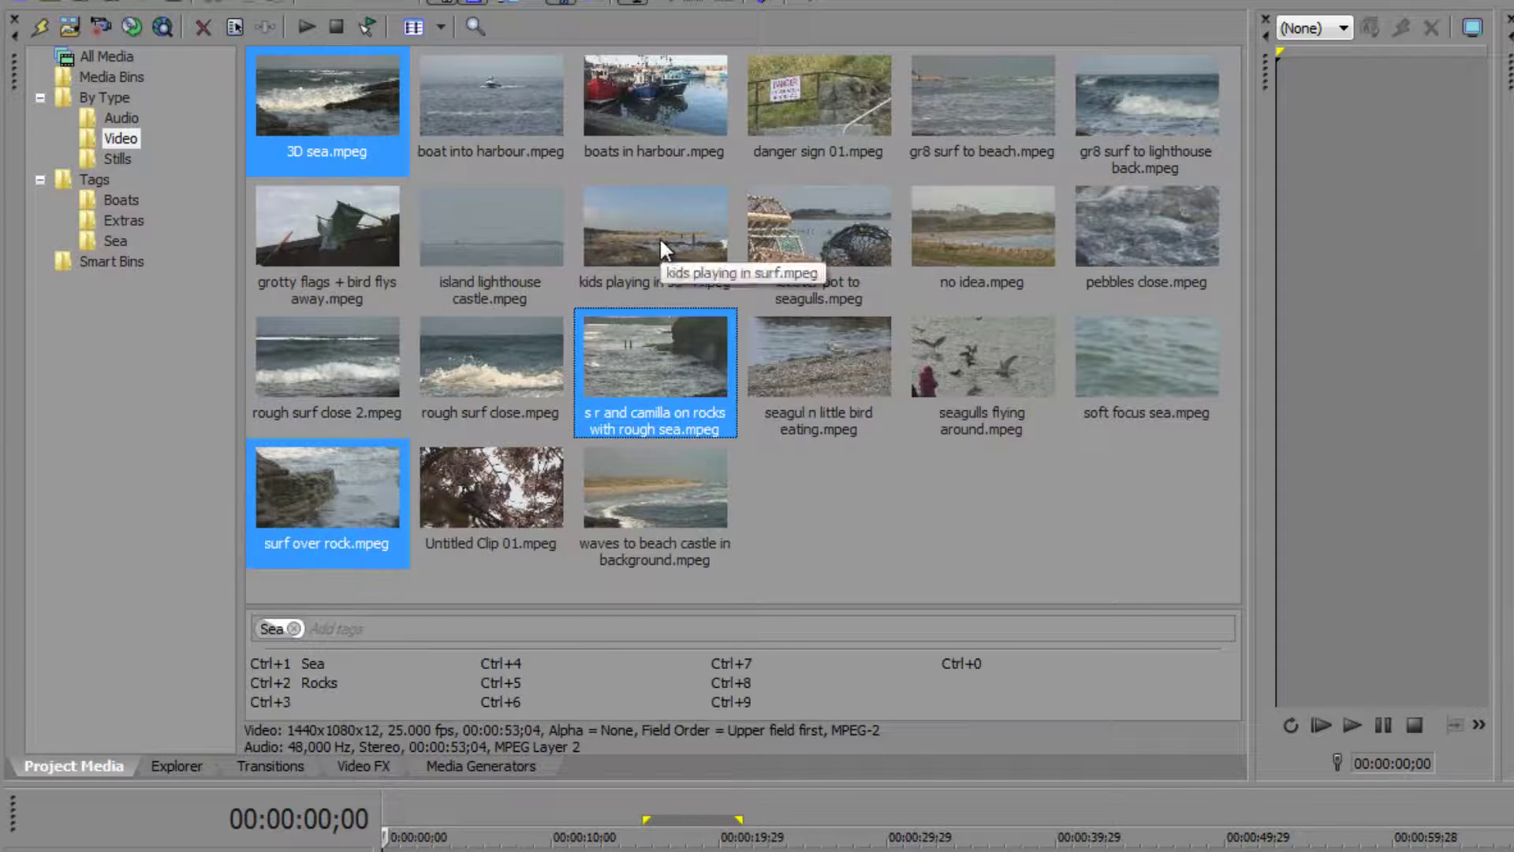
pyautogui.keyDown('ctrl'); pyautogui.click(660, 237); pyautogui.keyUp('ctrl')
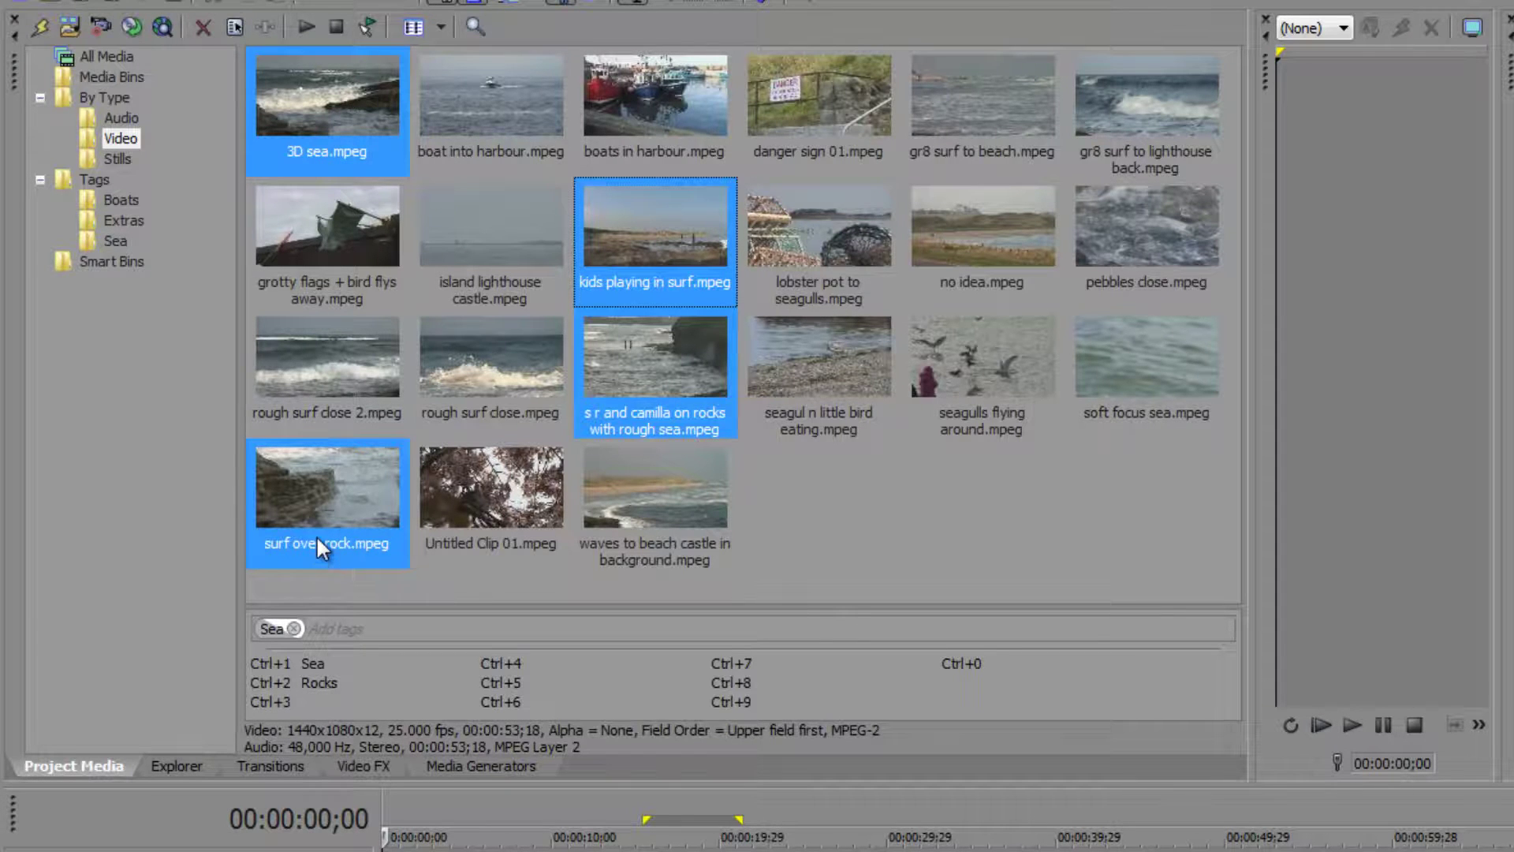
pyautogui.hotkey('ctrl', '2')
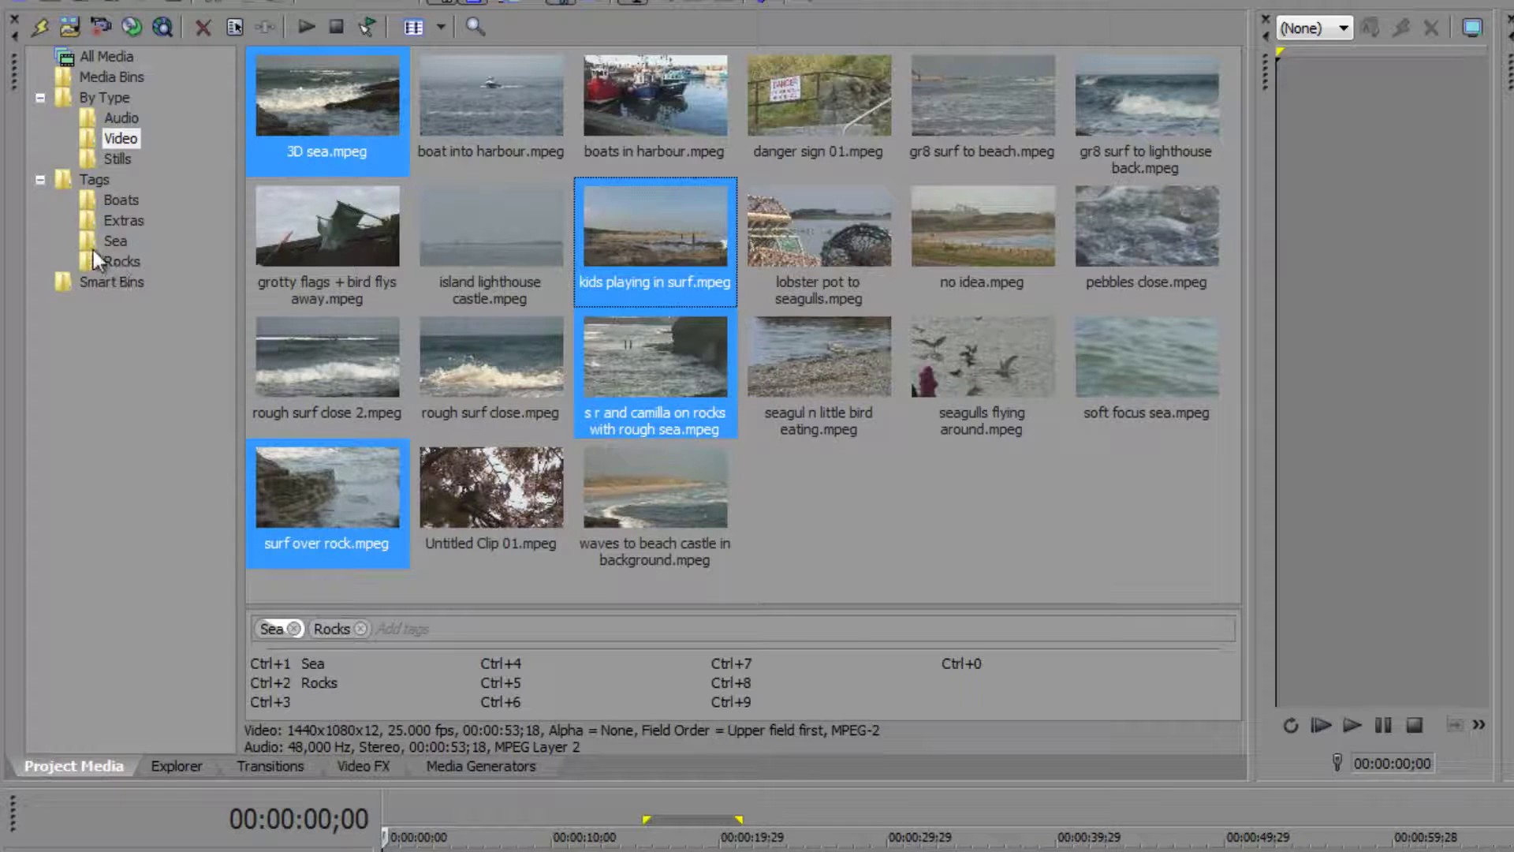
# - Check the Rocks tag's clips, return to the full video list and clear the clip selection
pyautogui.click(97, 262)
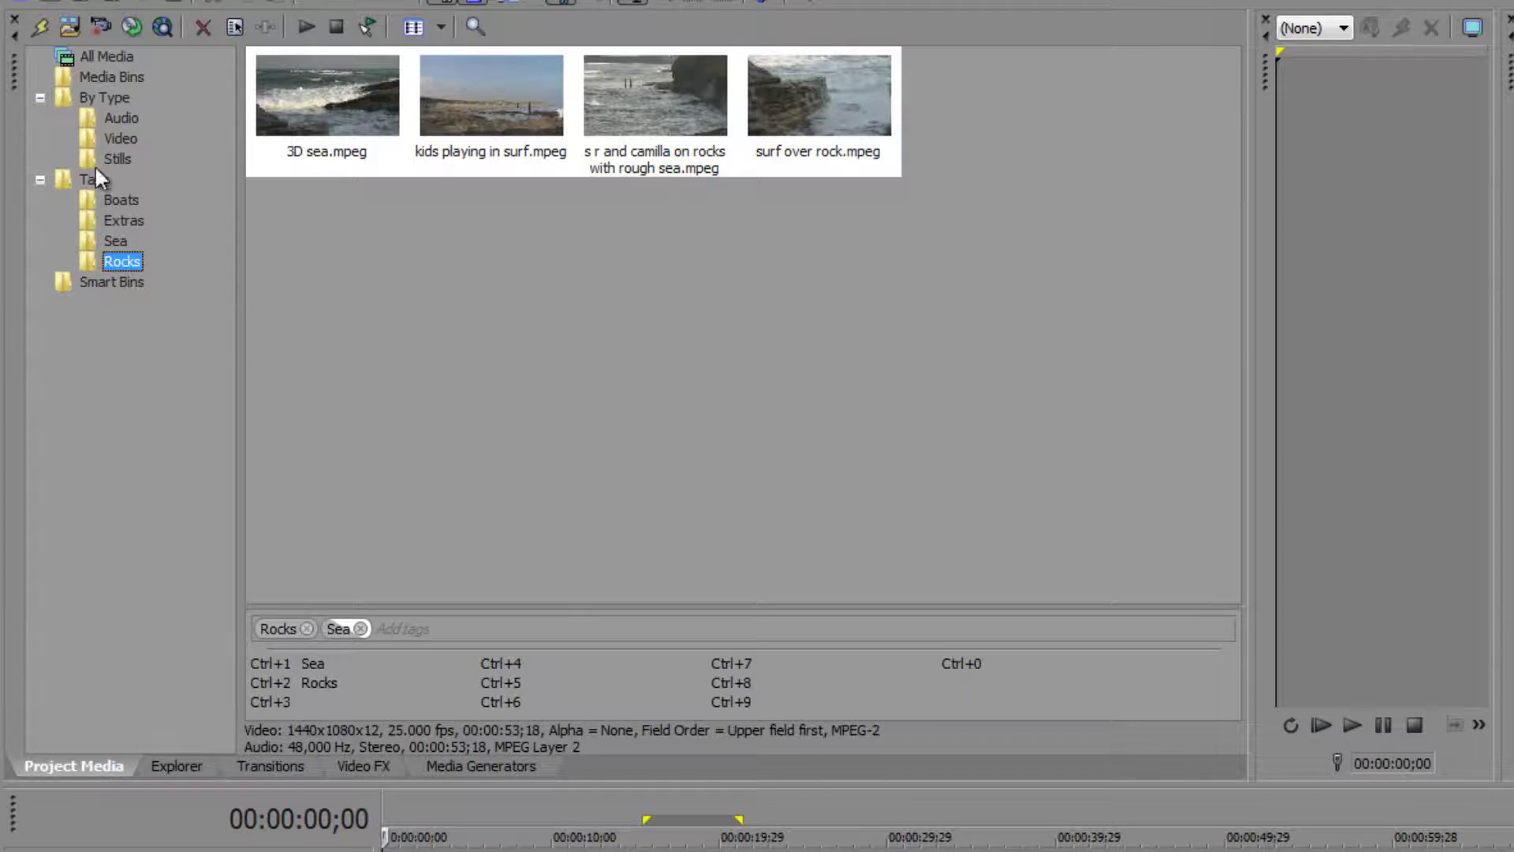
pyautogui.click(120, 138)
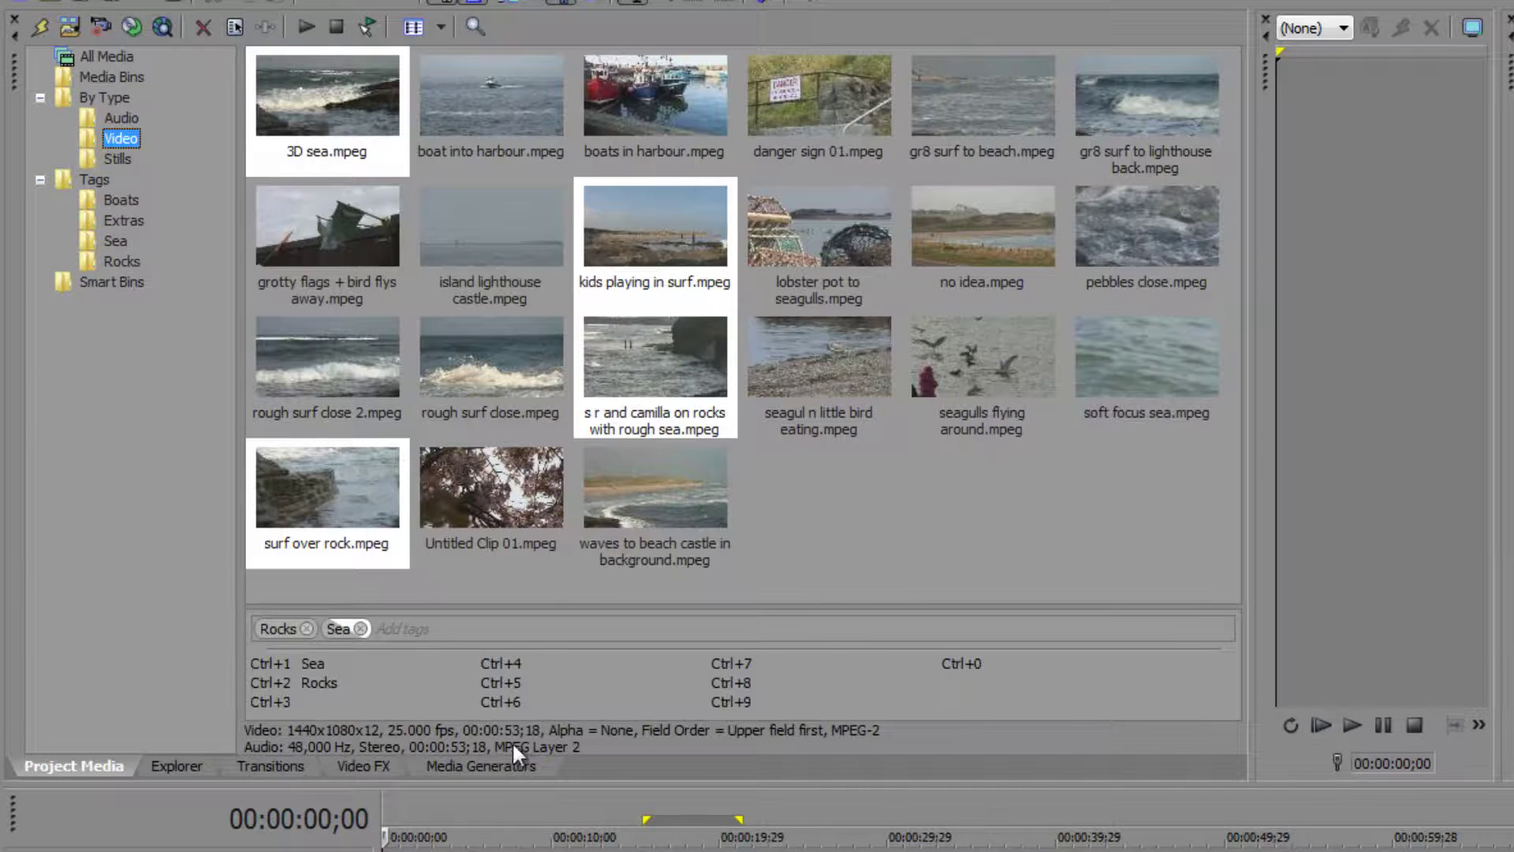
pyautogui.click(806, 494)
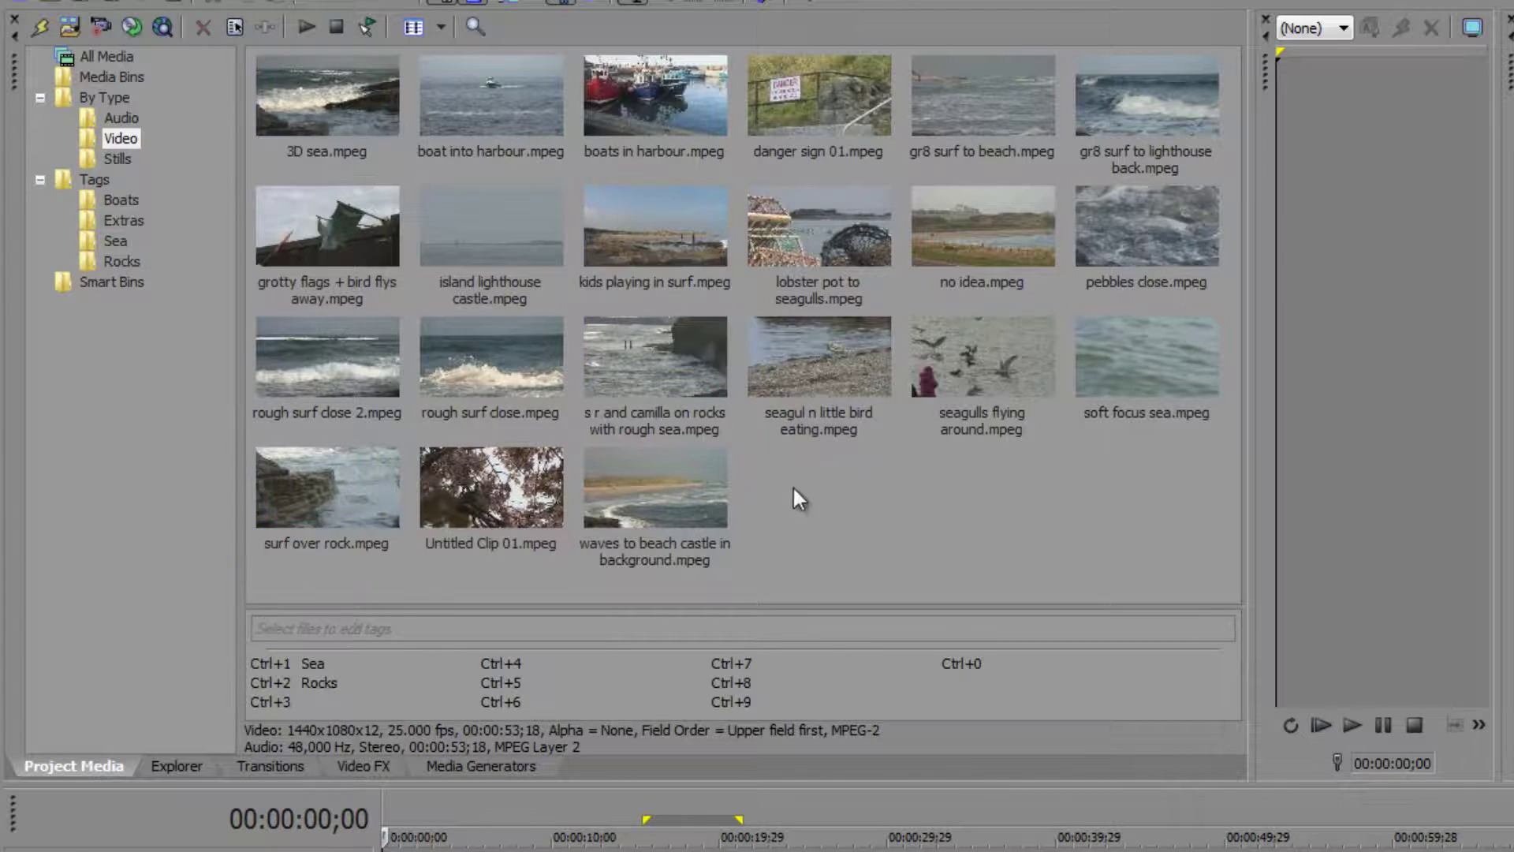
# - Set quick tag 3 to "People" in the quick tag settings
pyautogui.click(659, 296)
pyautogui.keyDown('ctrl'); pyautogui.click(660, 356); pyautogui.keyUp('ctrl')
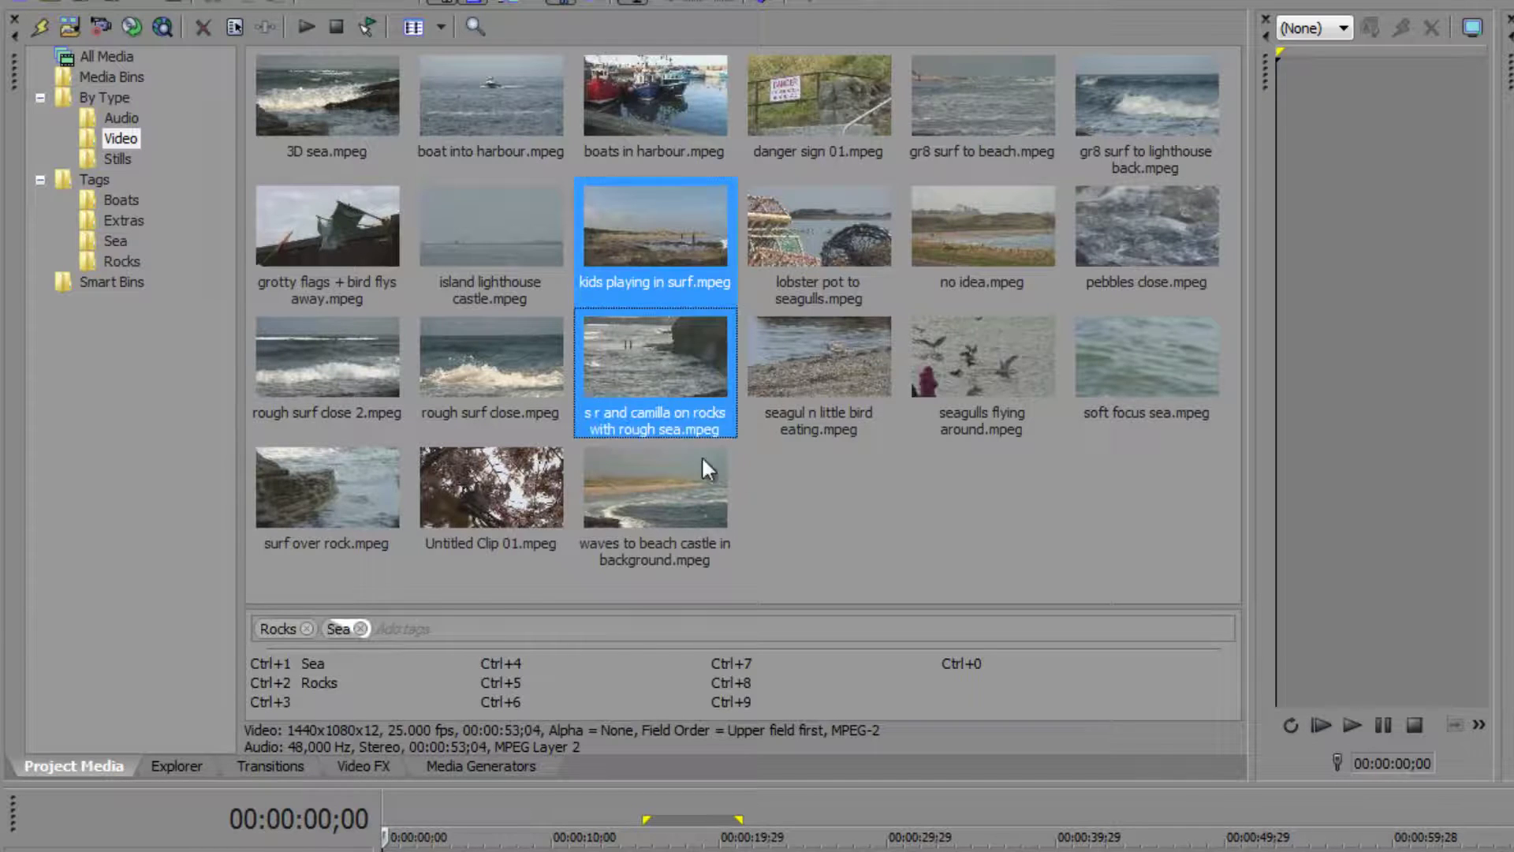
pyautogui.keyDown('ctrl'); pyautogui.click(984, 368); pyautogui.keyUp('ctrl')
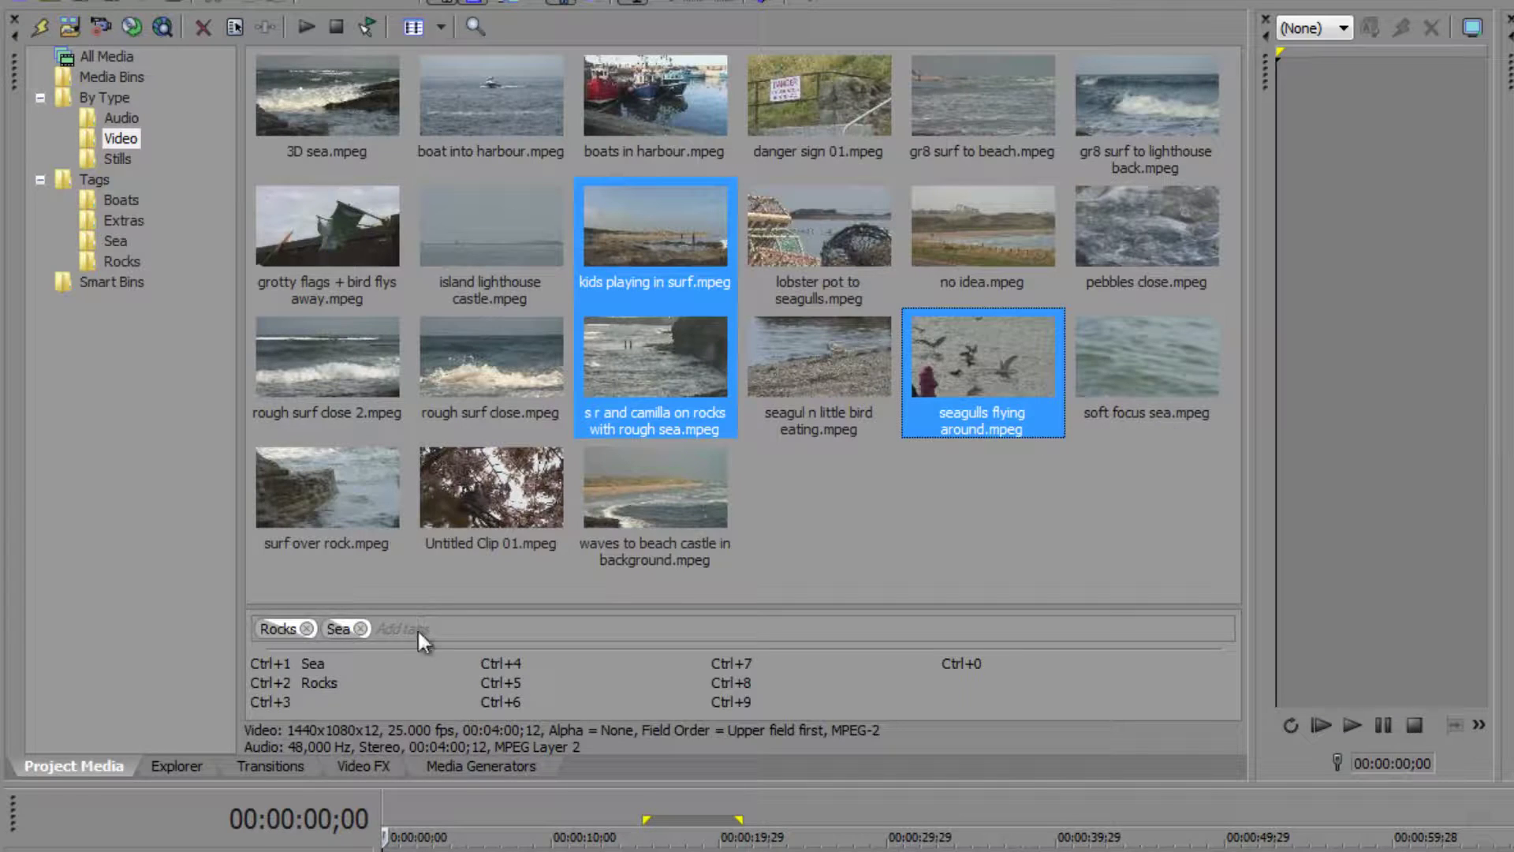
pyautogui.rightClick(414, 683)
pyautogui.click(500, 711)
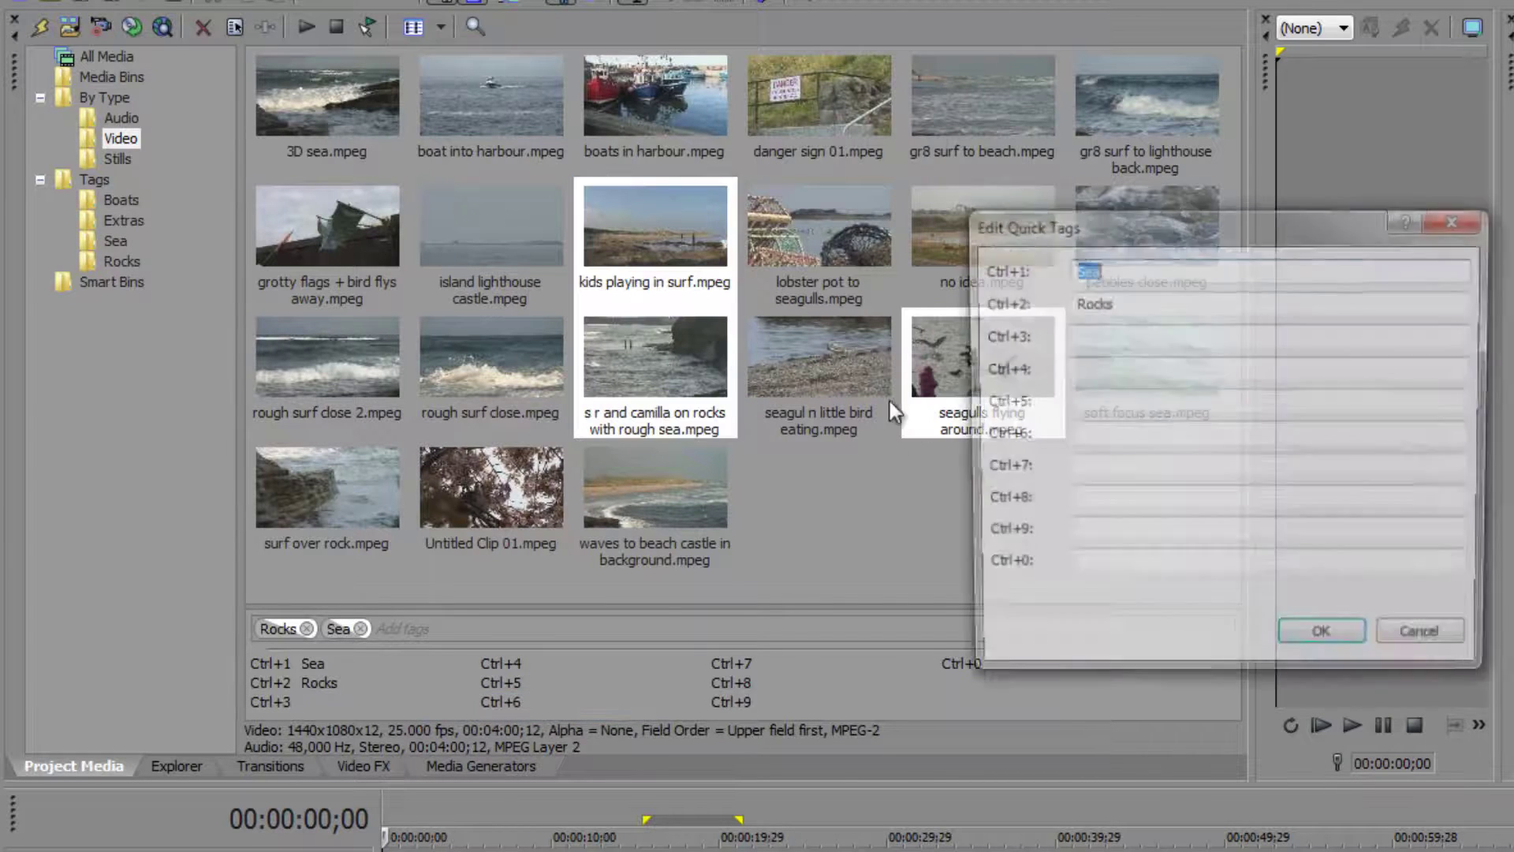
pyautogui.click(1148, 332)
pyautogui.write('Pe')
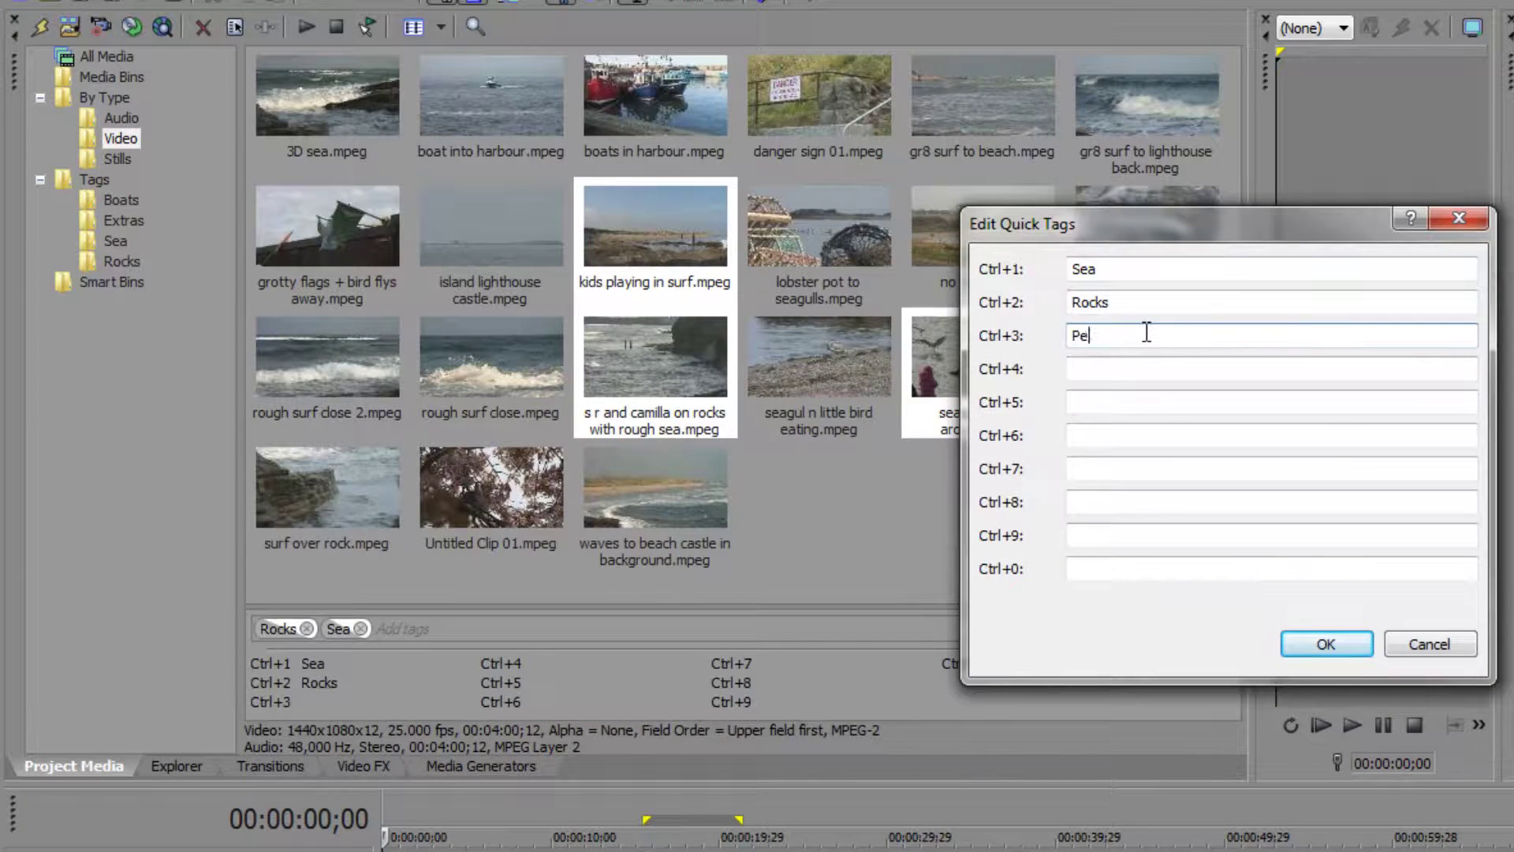
pyautogui.write('ople')
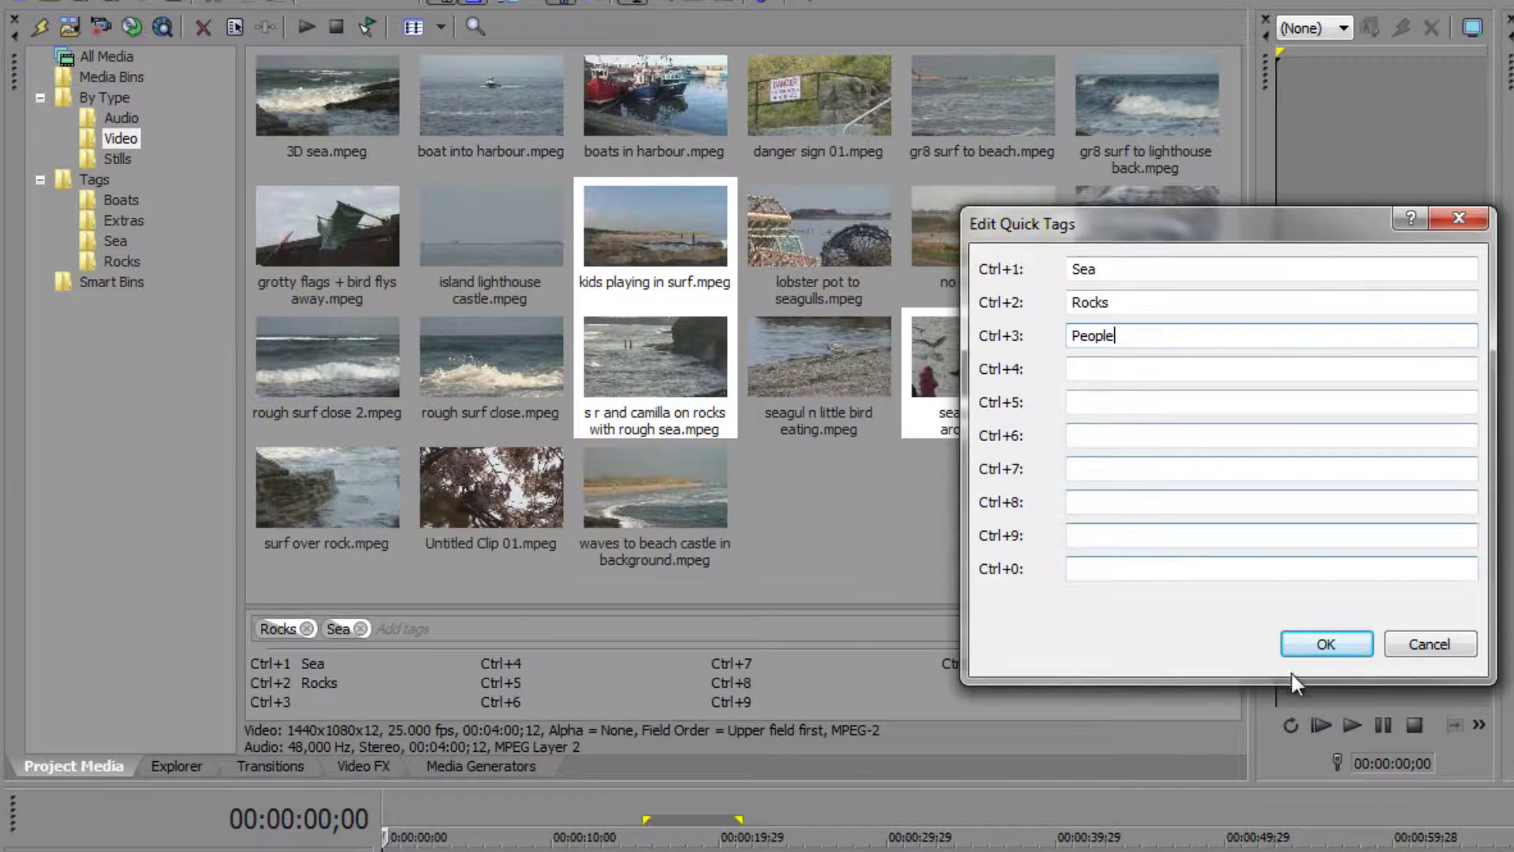
pyautogui.click(1325, 646)
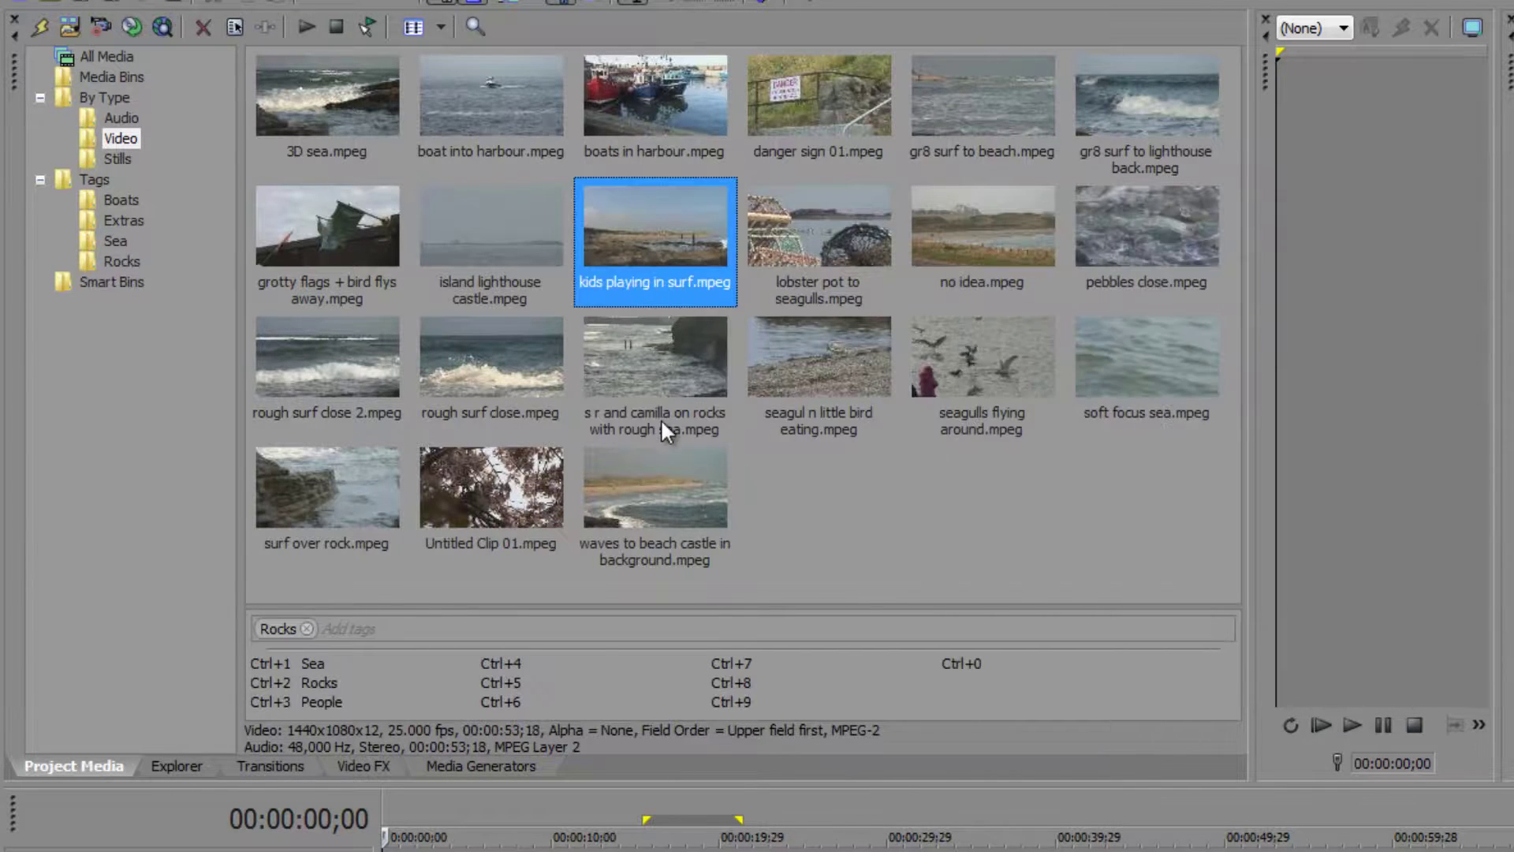
# - Apply the People quick tag to kids playing in surf.mpeg, the on-rocks rough sea clip and seagulls flying around.mpeg
pyautogui.keyDown('ctrl'); pyautogui.click(659, 382); pyautogui.keyUp('ctrl')
pyautogui.keyDown('ctrl'); pyautogui.click(979, 350); pyautogui.keyUp('ctrl')
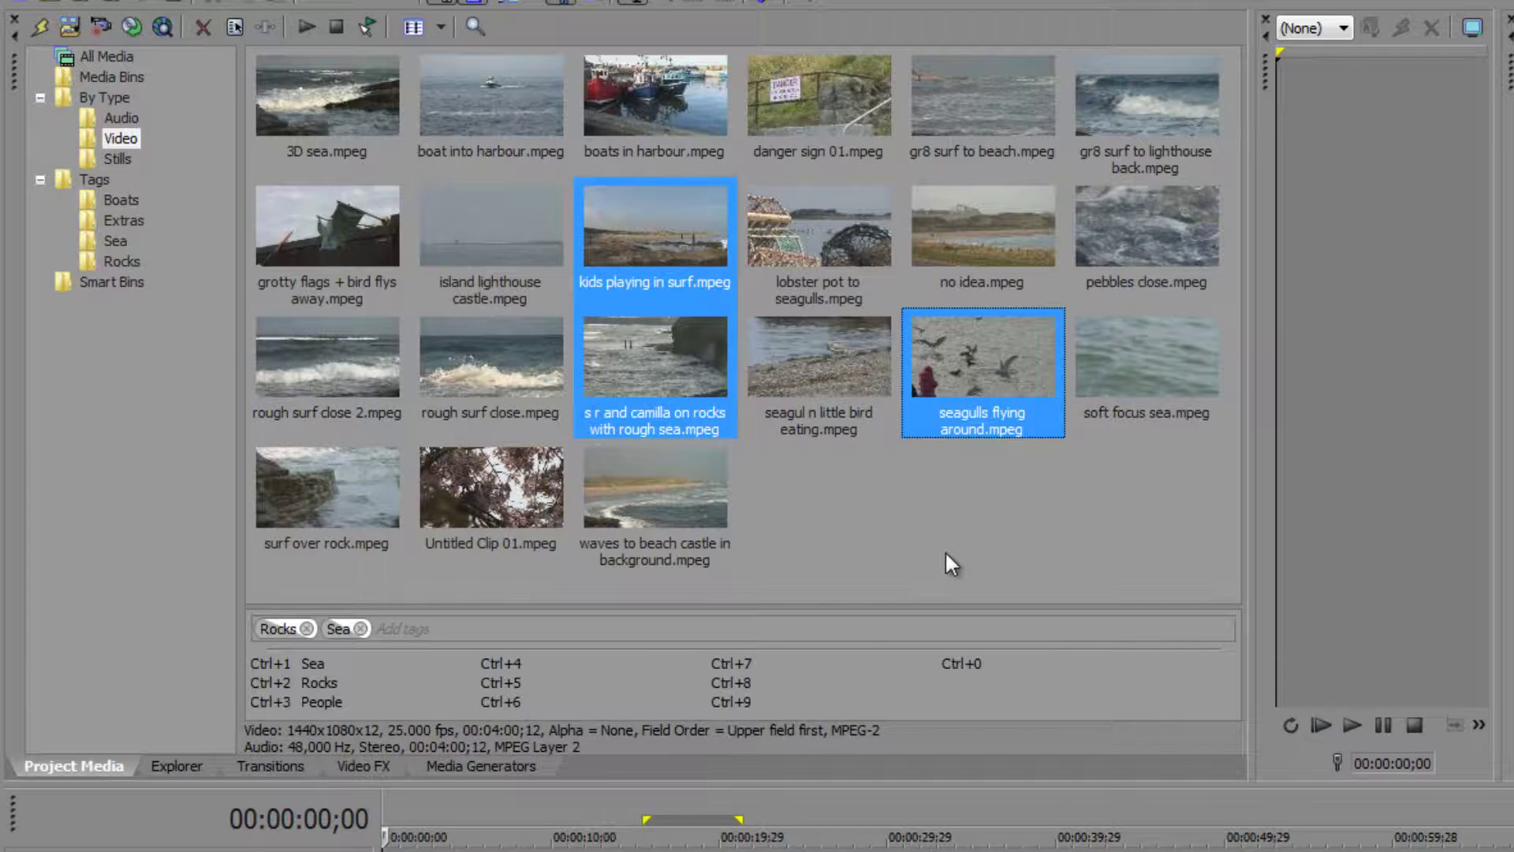
pyautogui.hotkey('ctrl', '3')
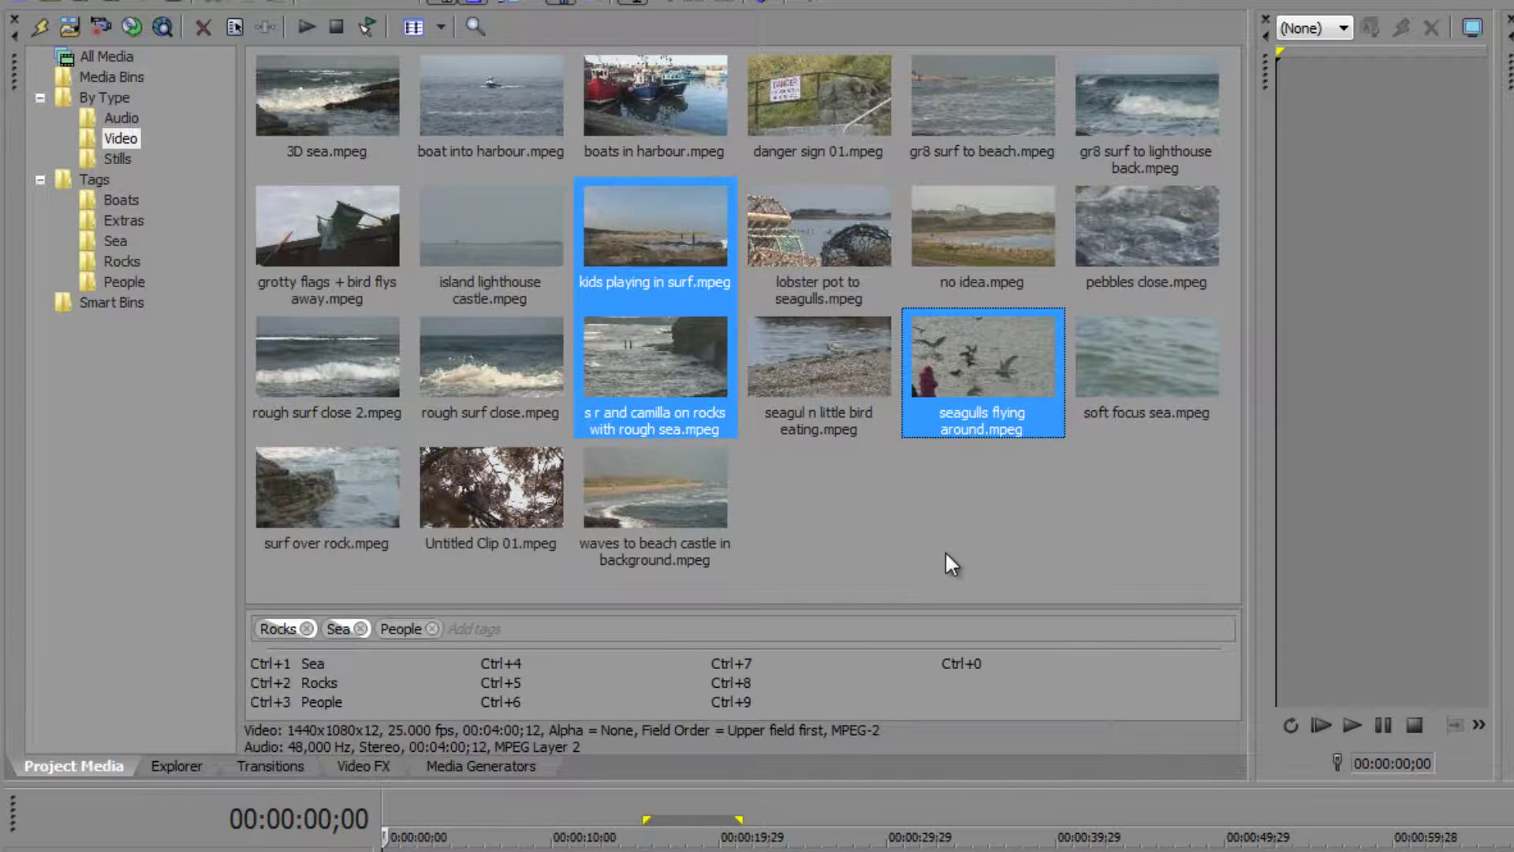
# - Check the People tag's clips and return to the full video list
pyautogui.click(110, 284)
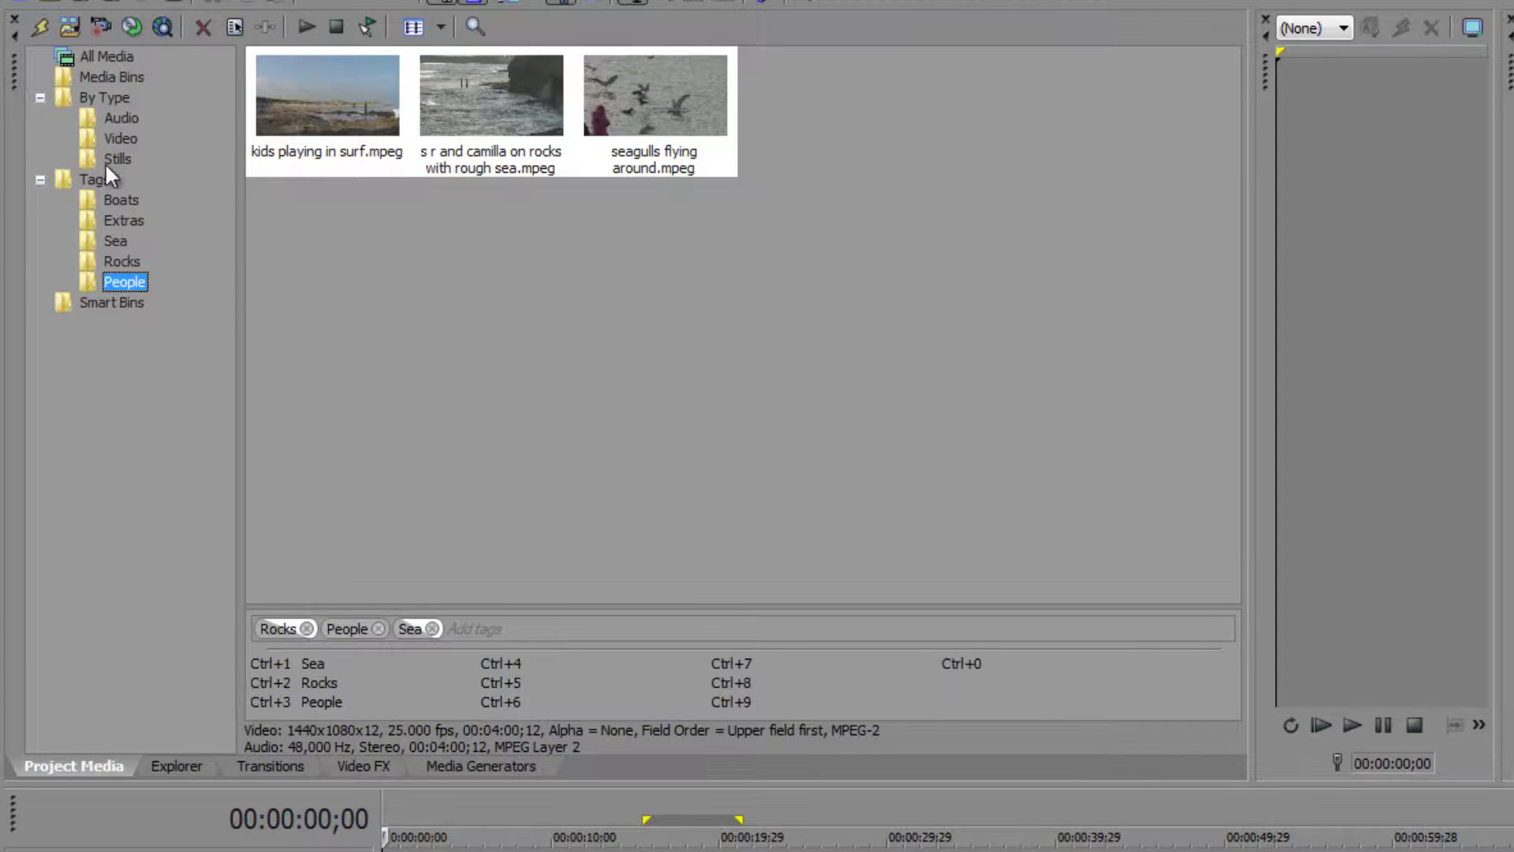
pyautogui.click(118, 140)
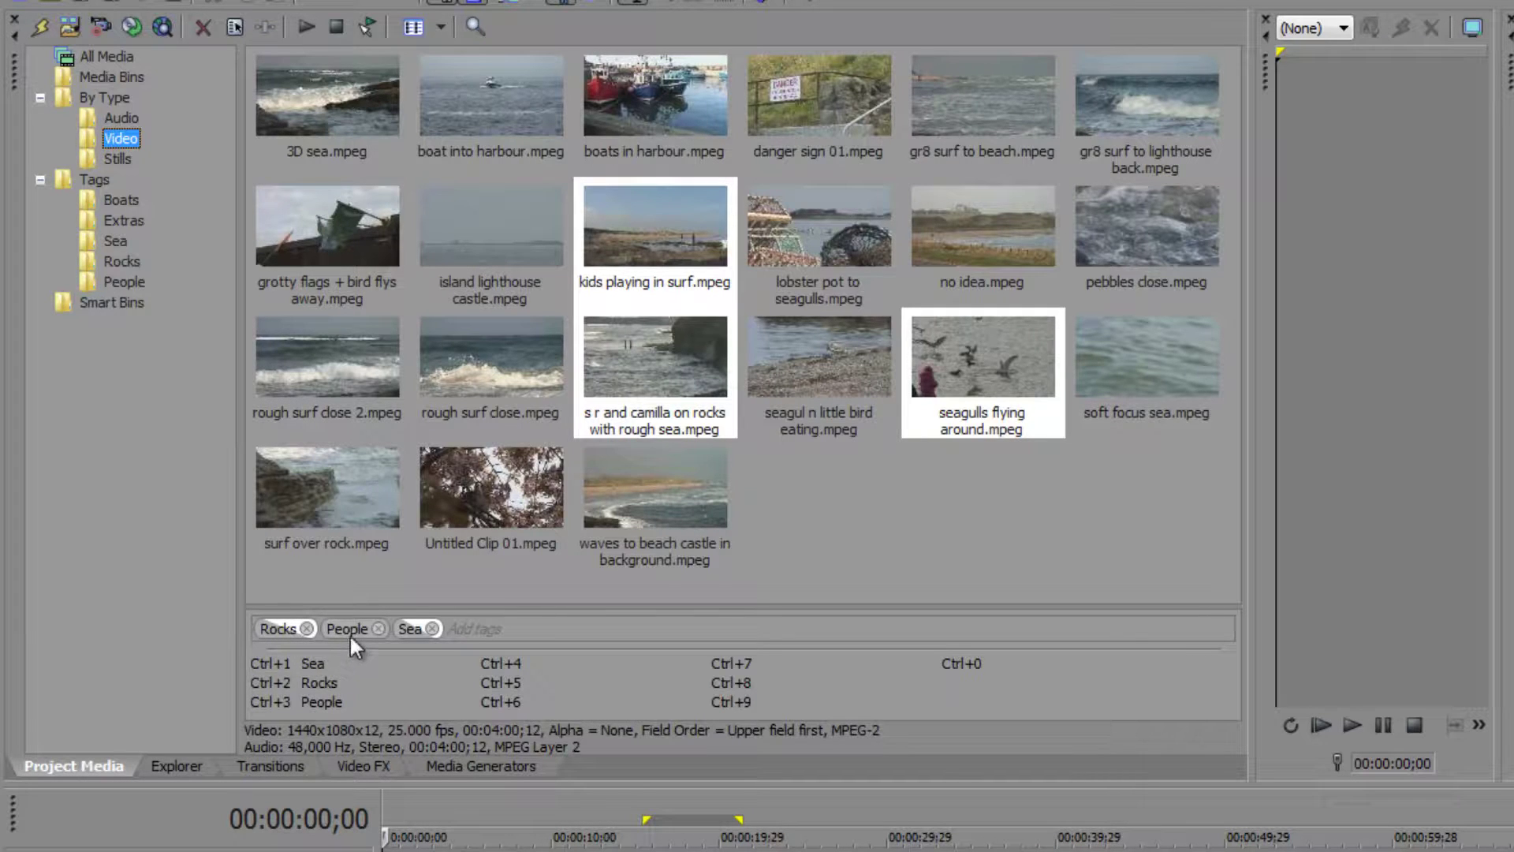
pyautogui.click(969, 530)
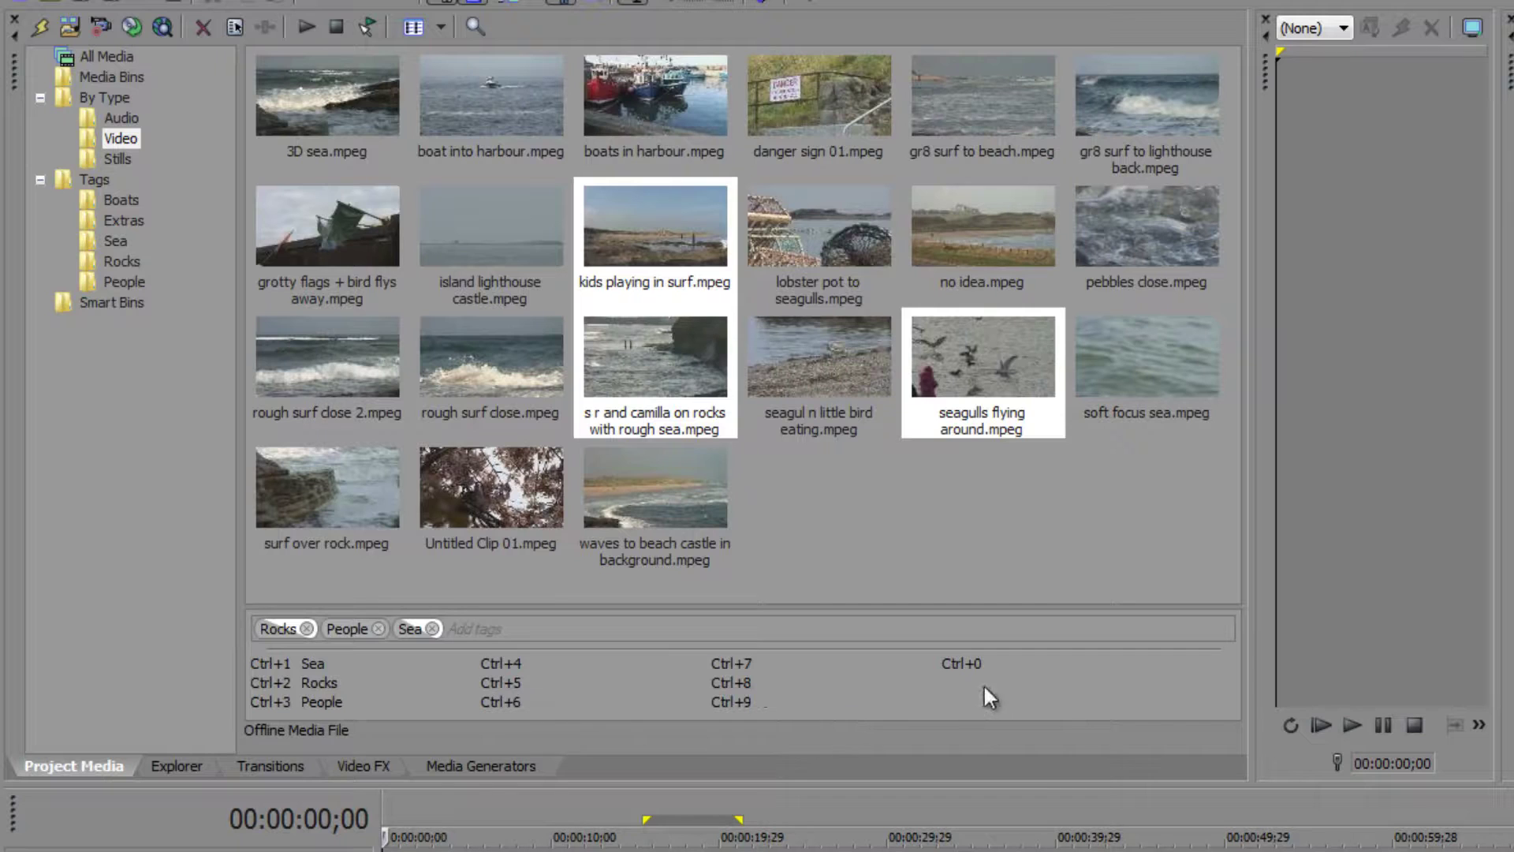
# - Review the quick tag assignments in the quick tag settings and close them without changes
pyautogui.rightClick(621, 678)
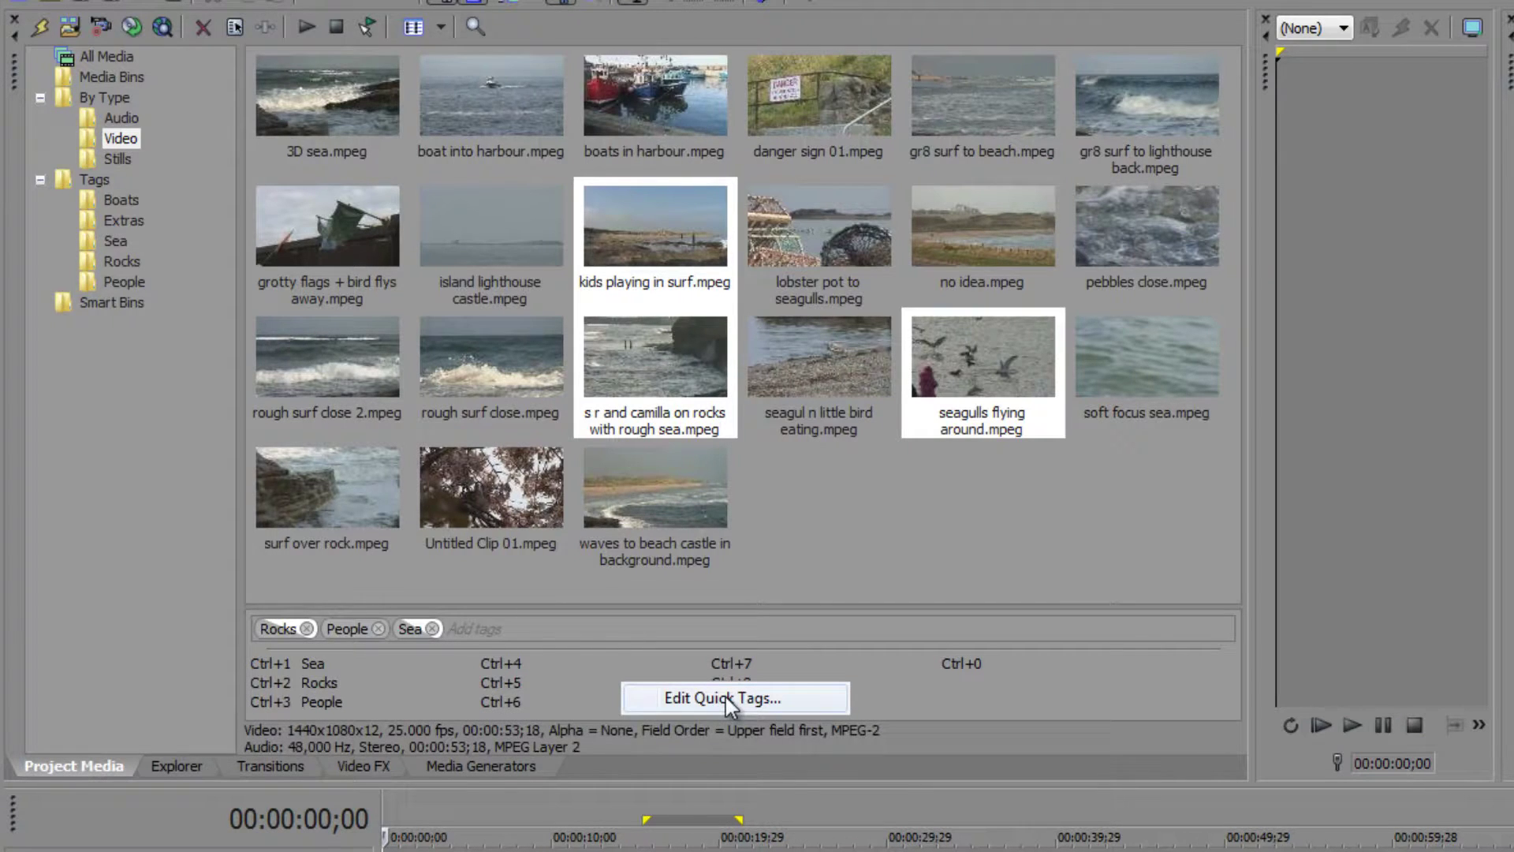
pyautogui.click(809, 690)
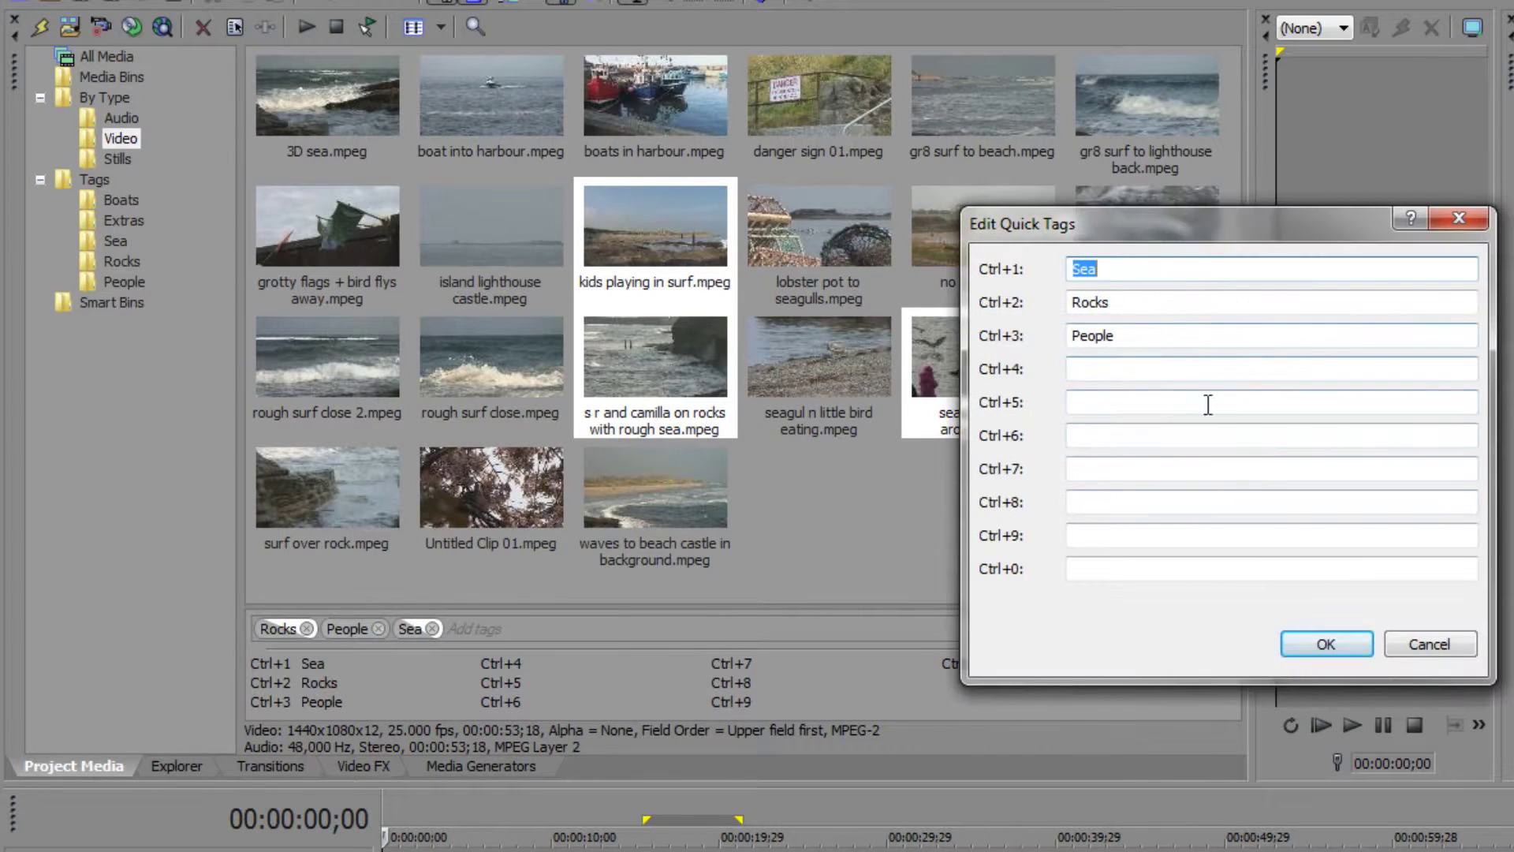
pyautogui.click(1434, 645)
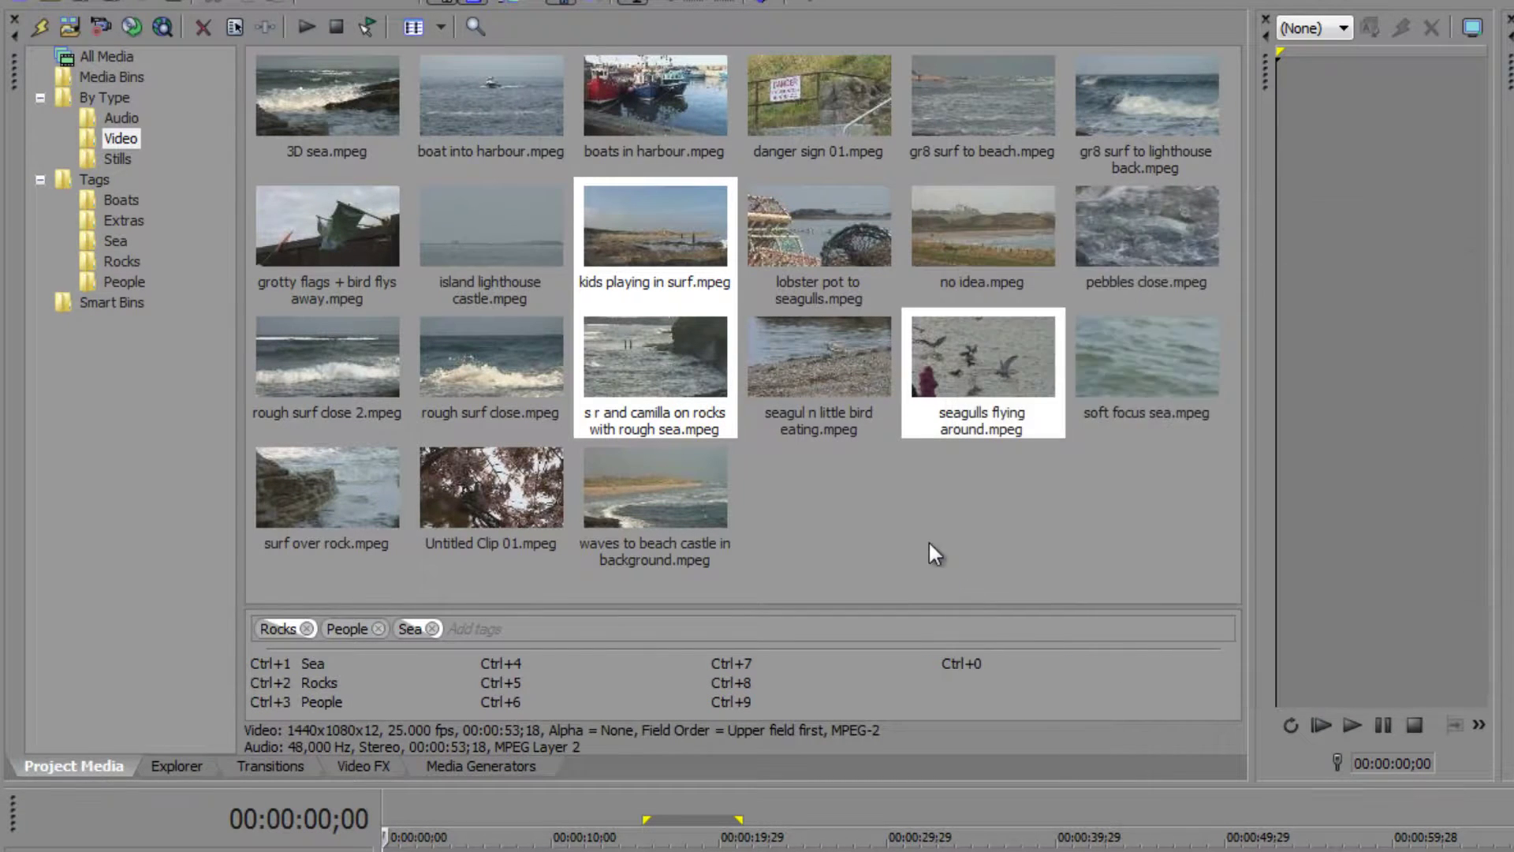